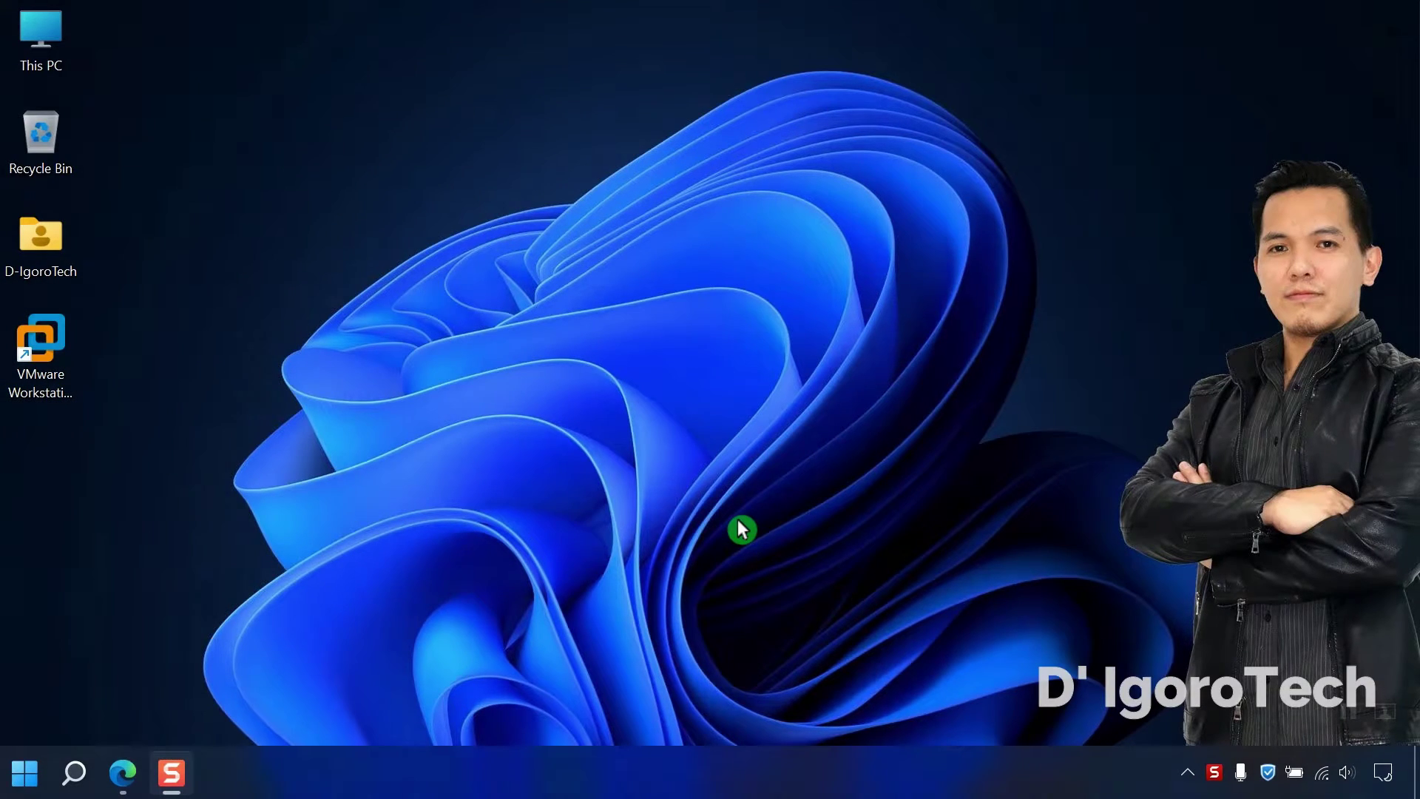
- Open This PC's Properties and scroll to Windows specifications: 8 GB RAM, 64-bit, Windows 11 Pro
right_click(49, 46)
click(126, 309)
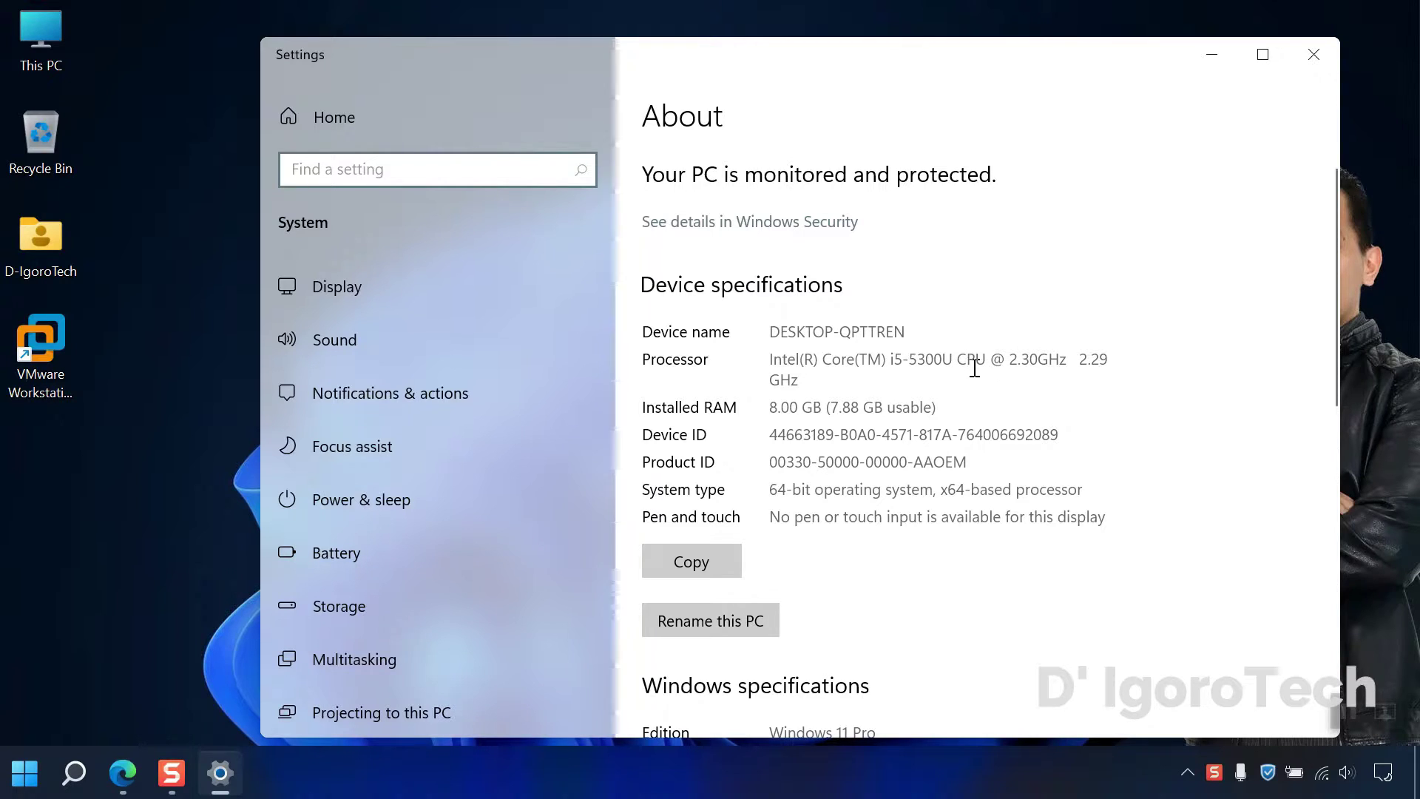
scroll(812, 412, down, 4)
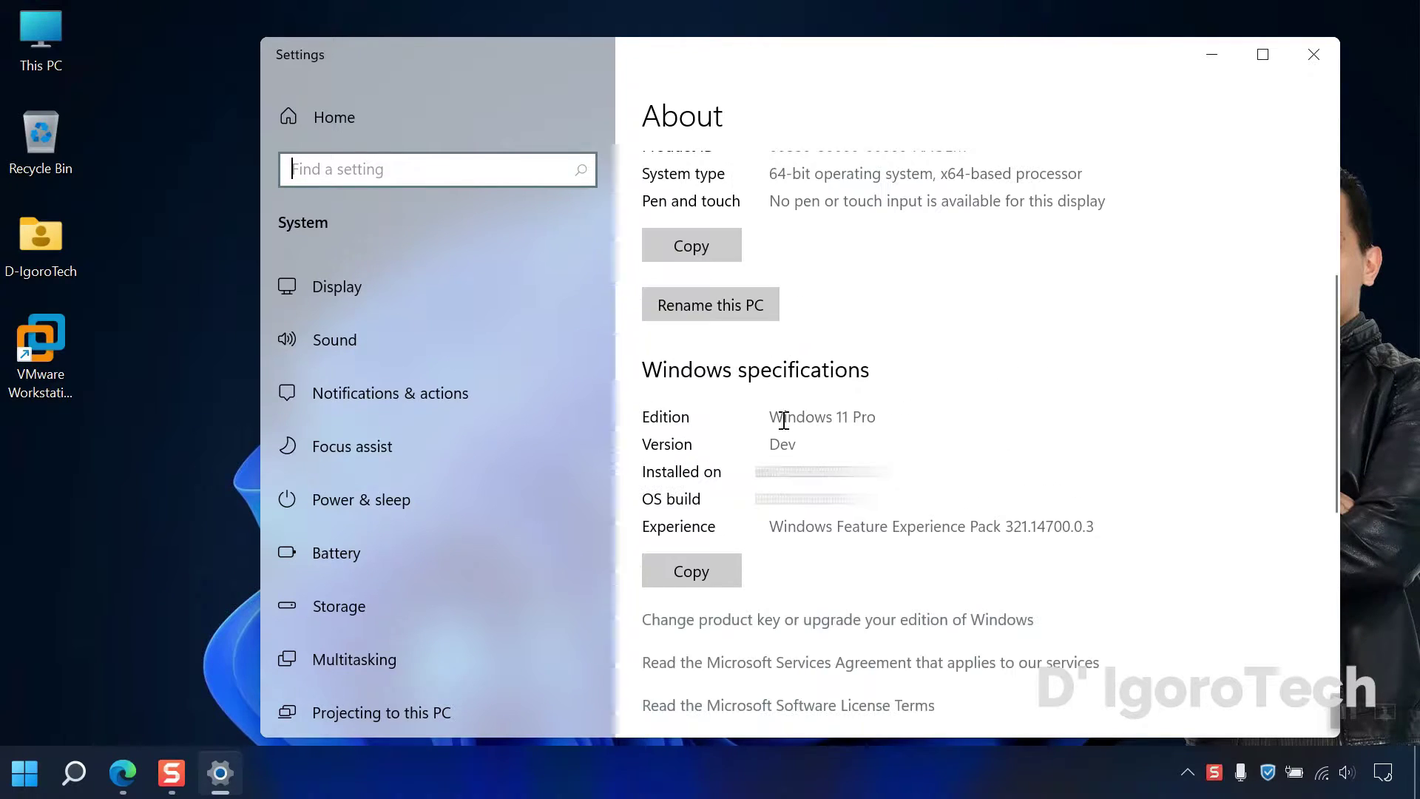
click(842, 459)
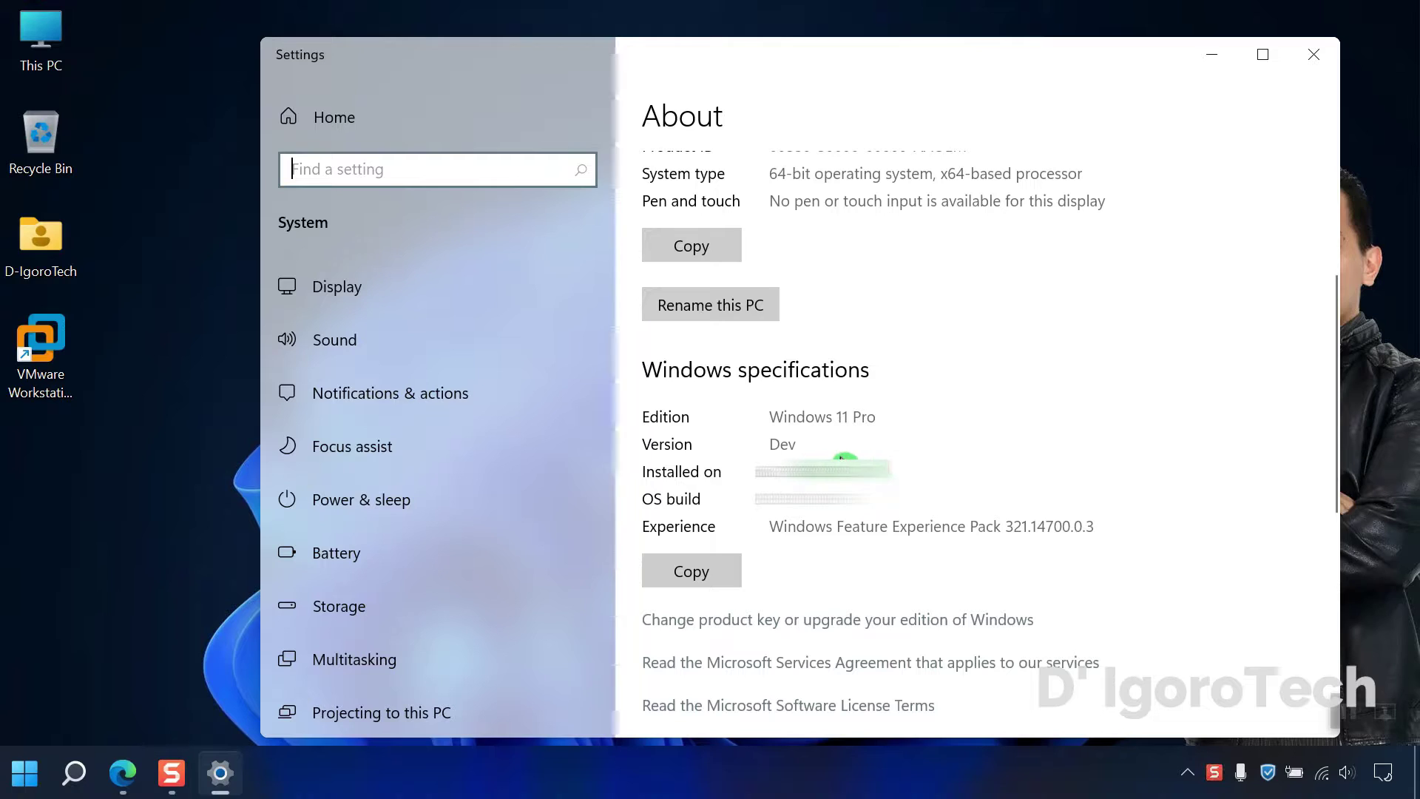
- Close Settings and go to the Free Download page on gns3.com in Edge
click(1322, 69)
click(122, 774)
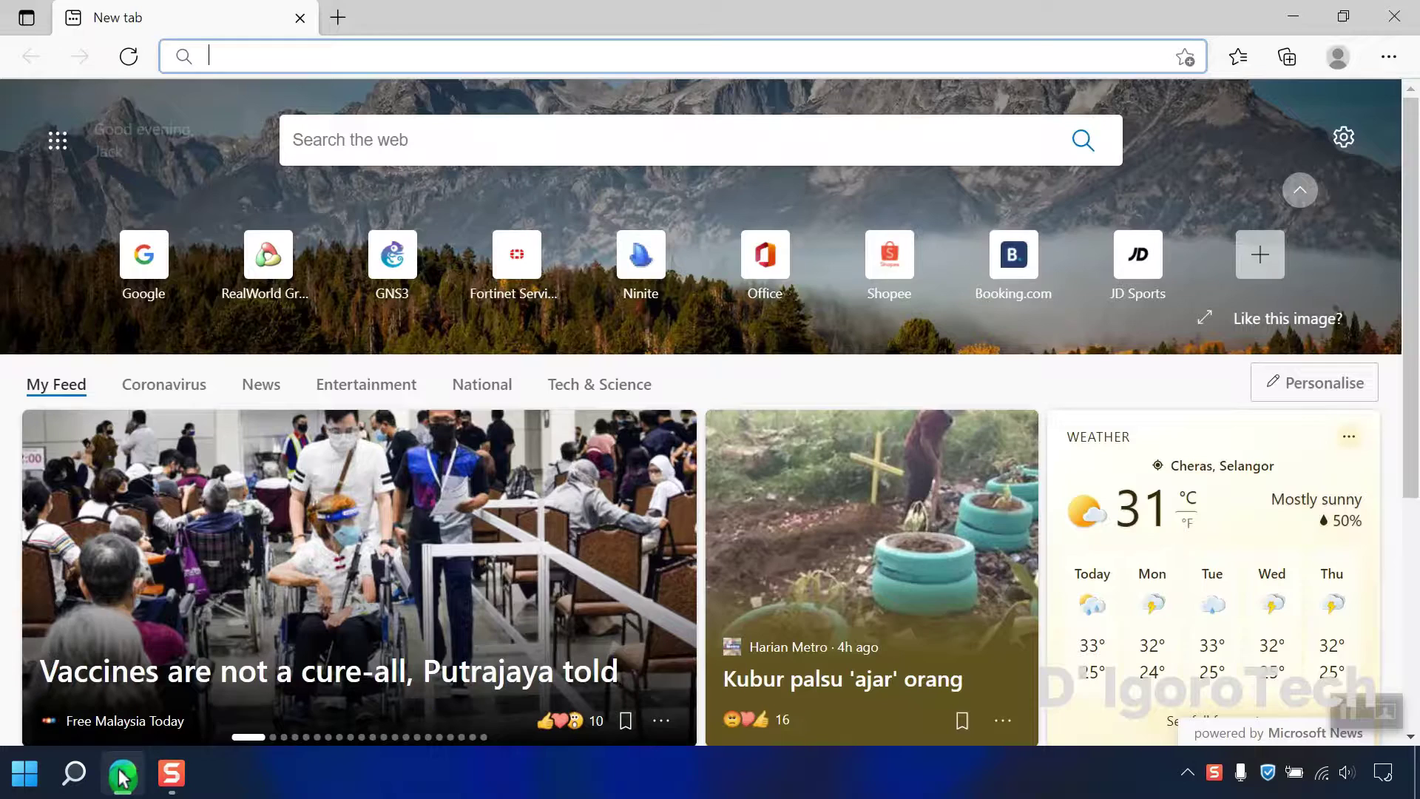
click(259, 58)
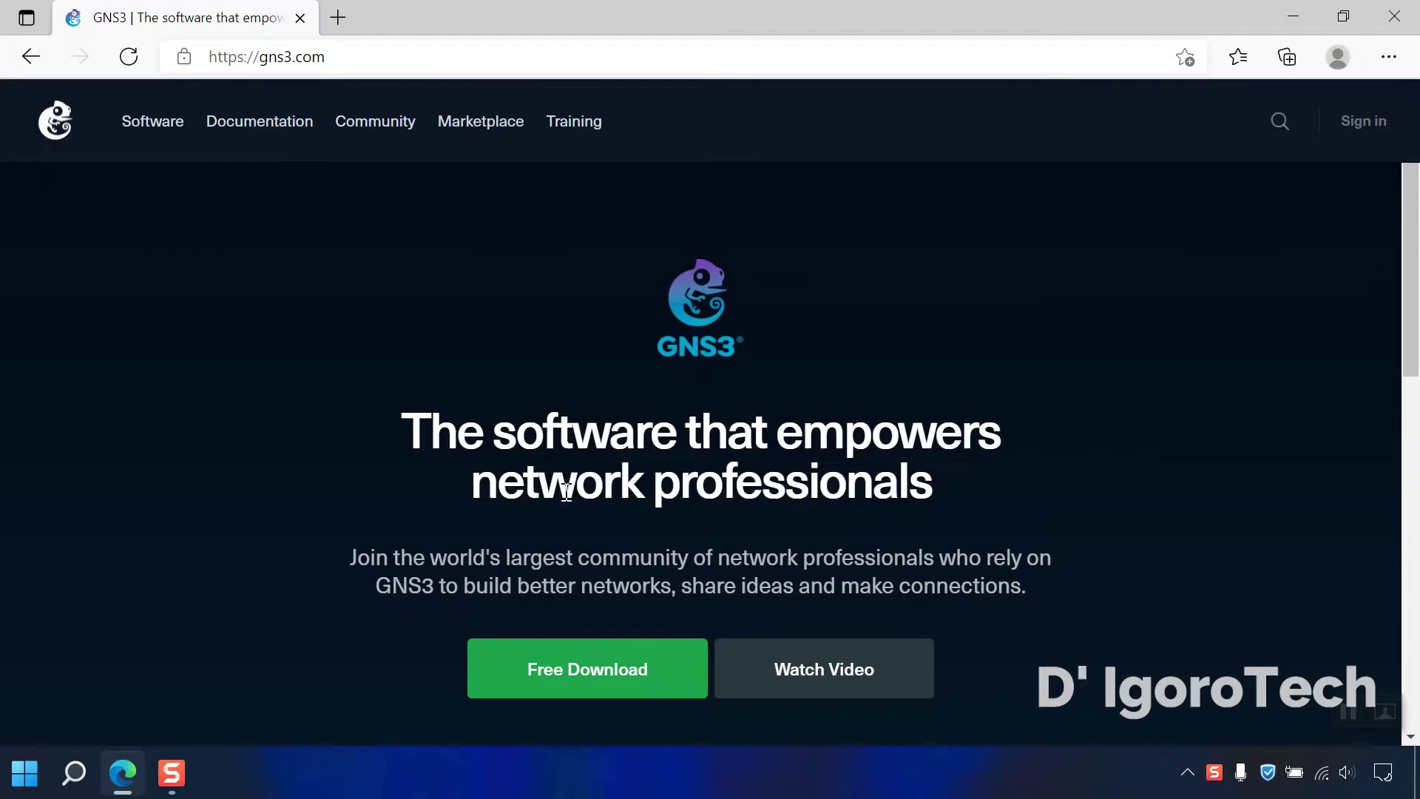
click(586, 682)
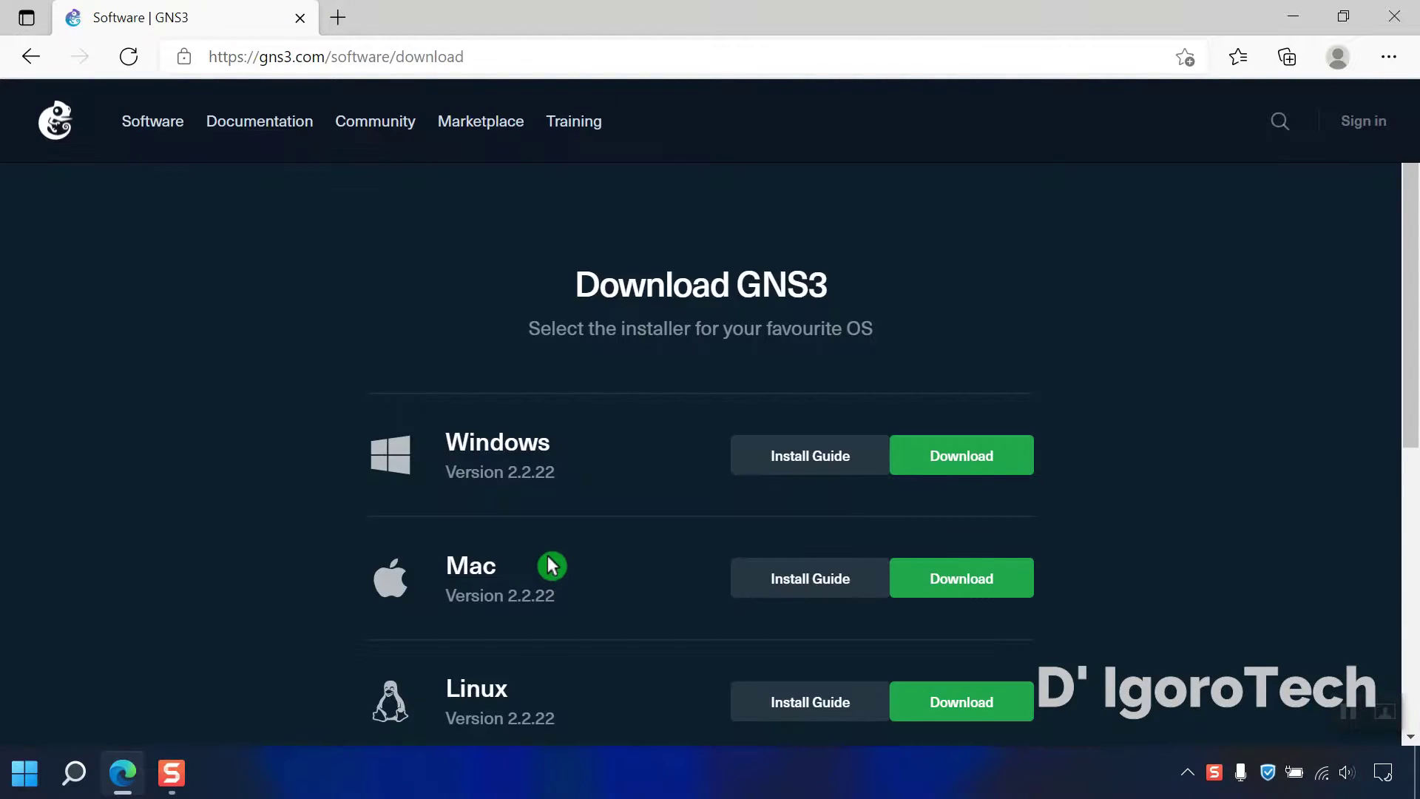
scroll(472, 419, down, 1)
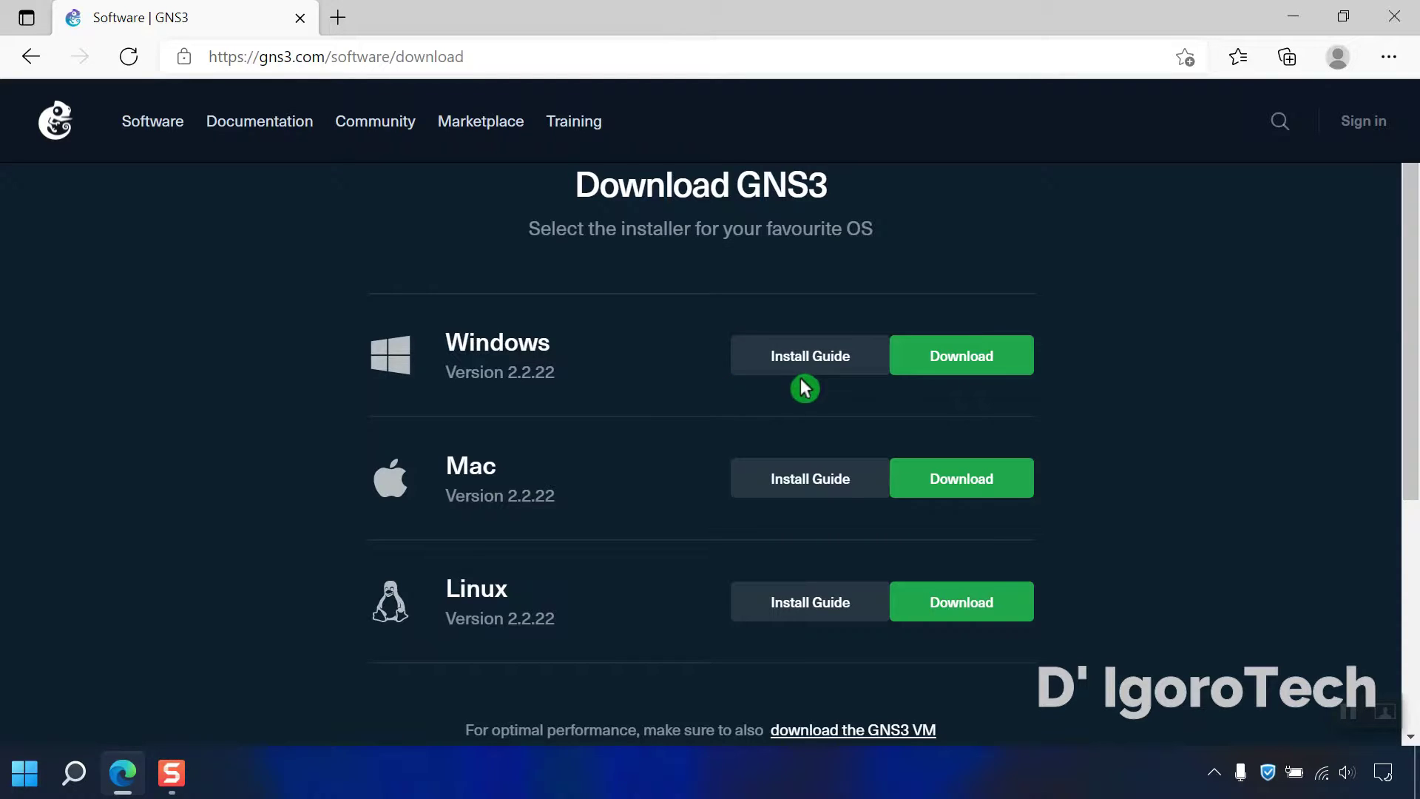
- Request the Windows installer and sign in to the GNS3 account
click(945, 373)
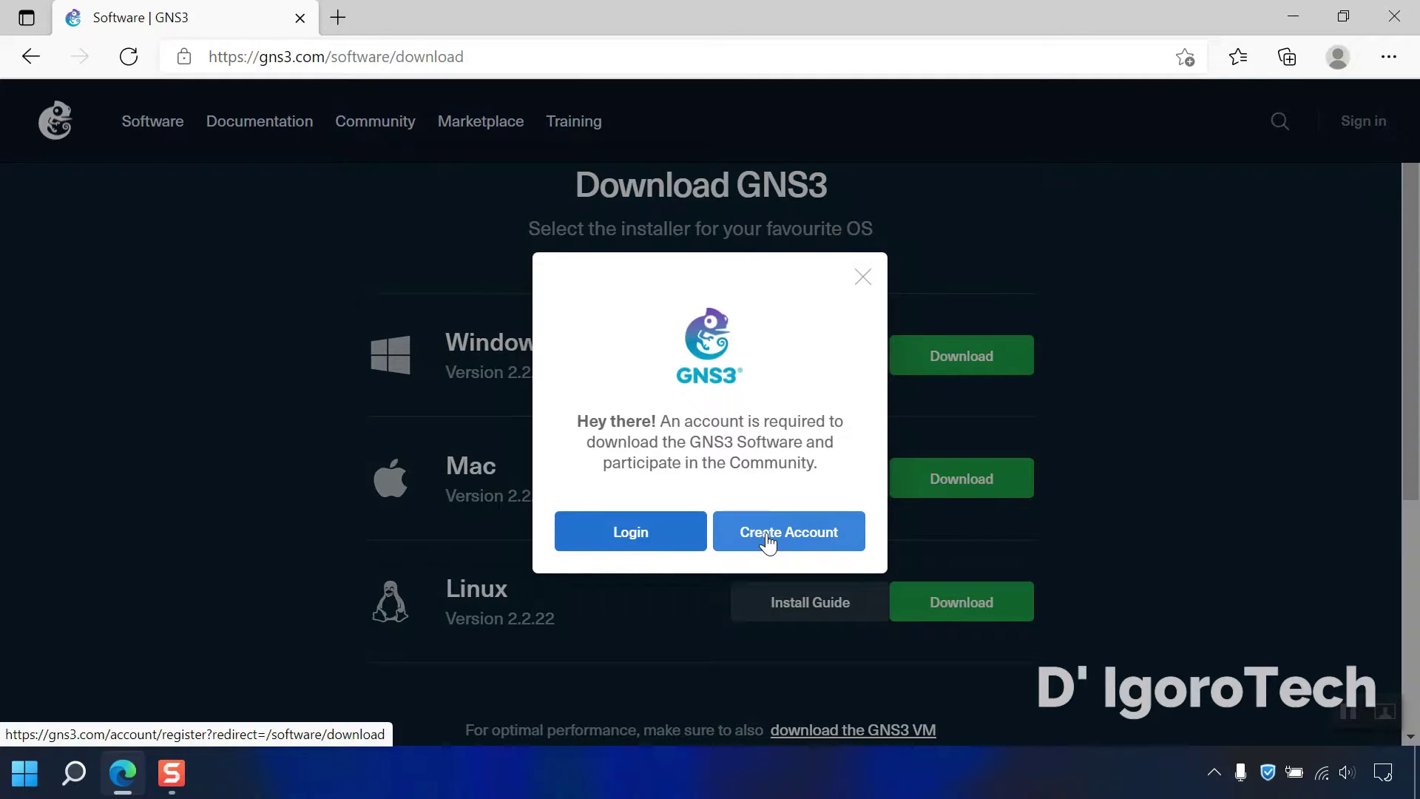
click(670, 538)
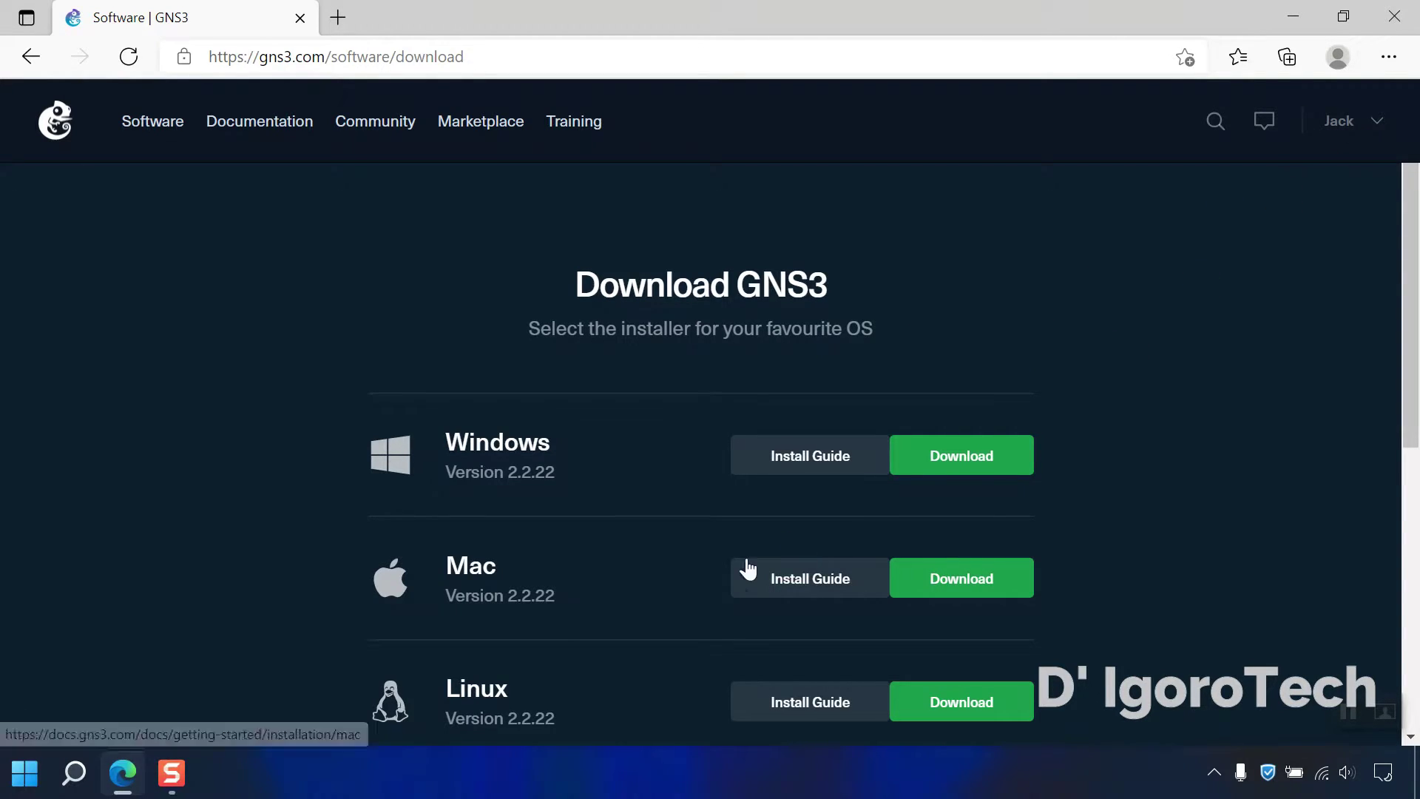
- Download GNS3-2.2.22-all-in-one-regular.exe, dismiss the thank-you popup, and scroll to the GNS3 VM options
click(953, 461)
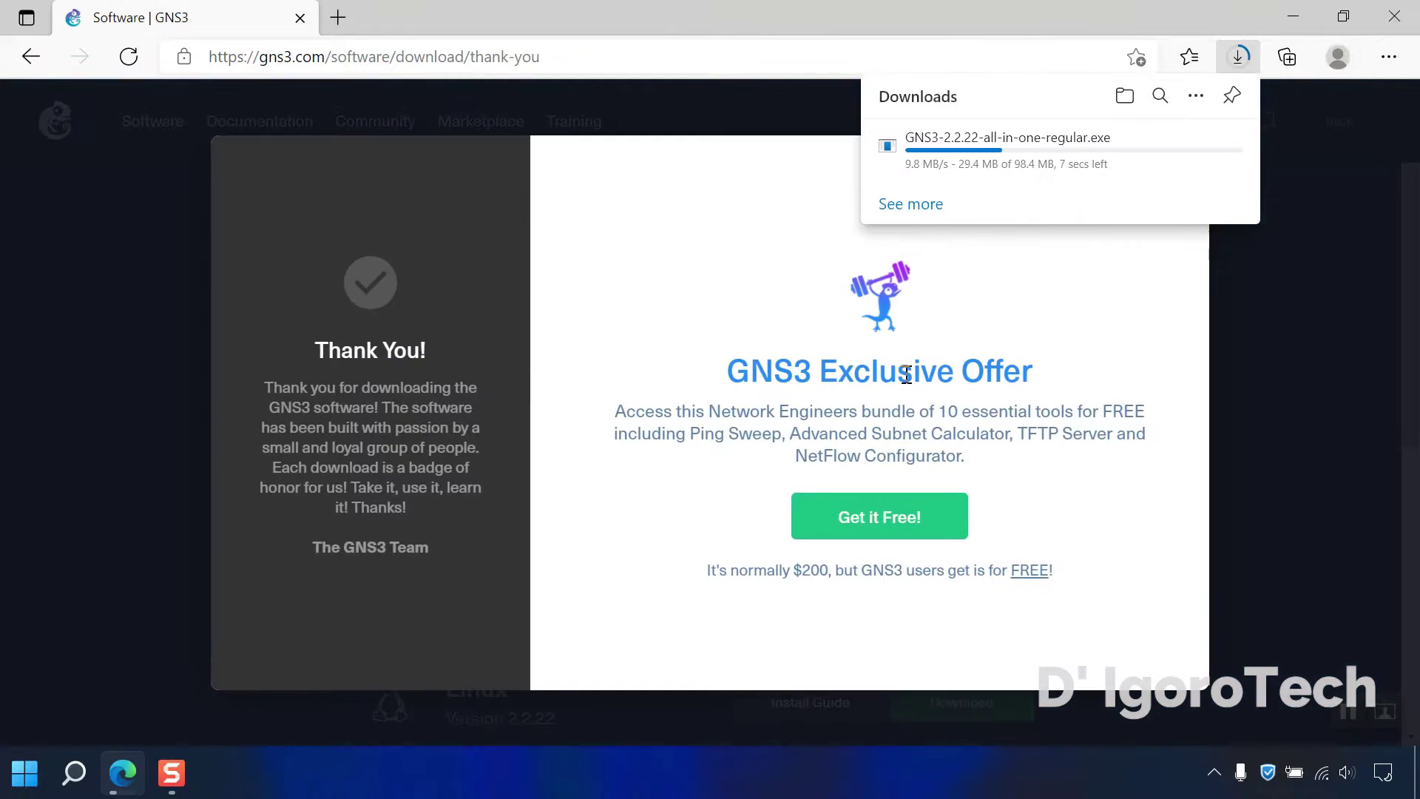
key(alt+Left)
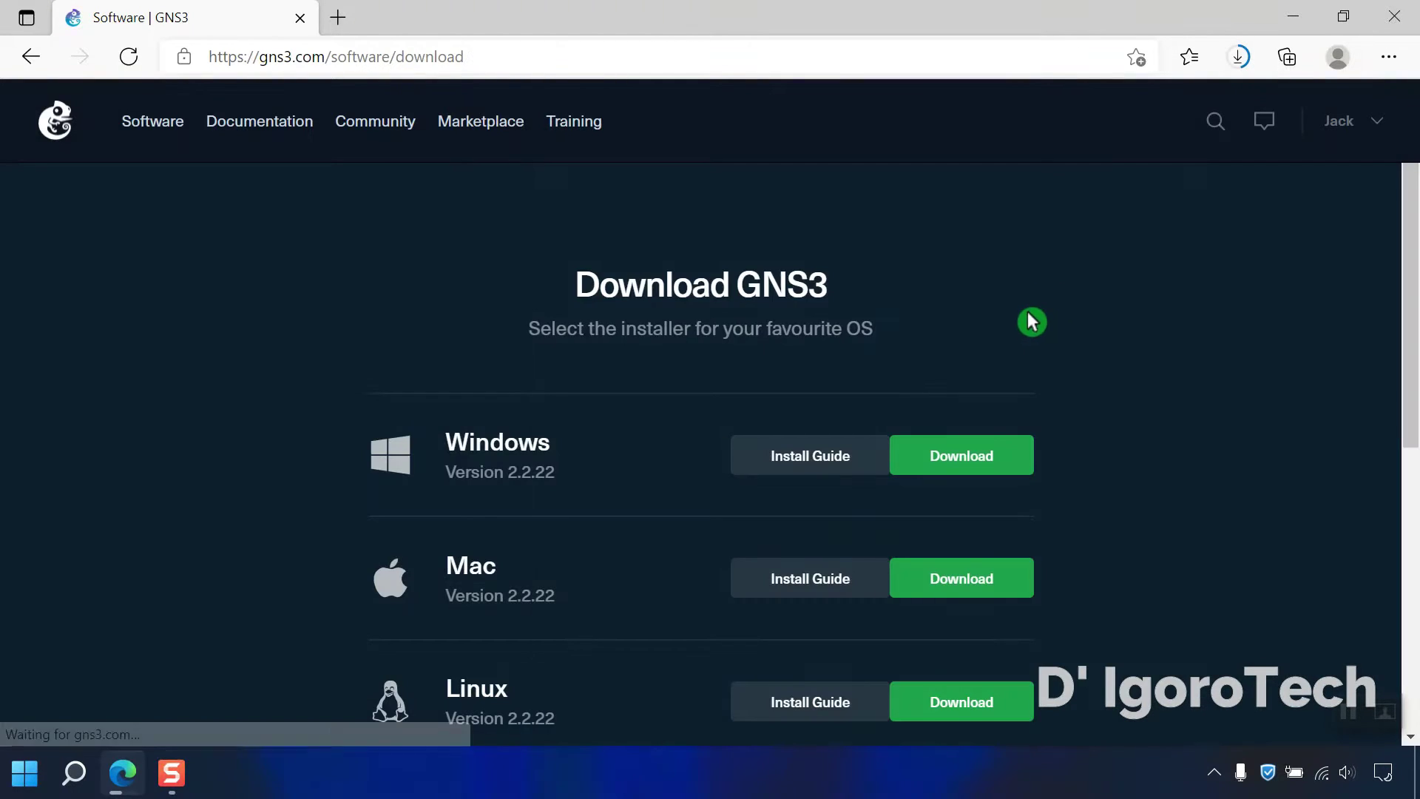
scroll(1030, 320, down, 4)
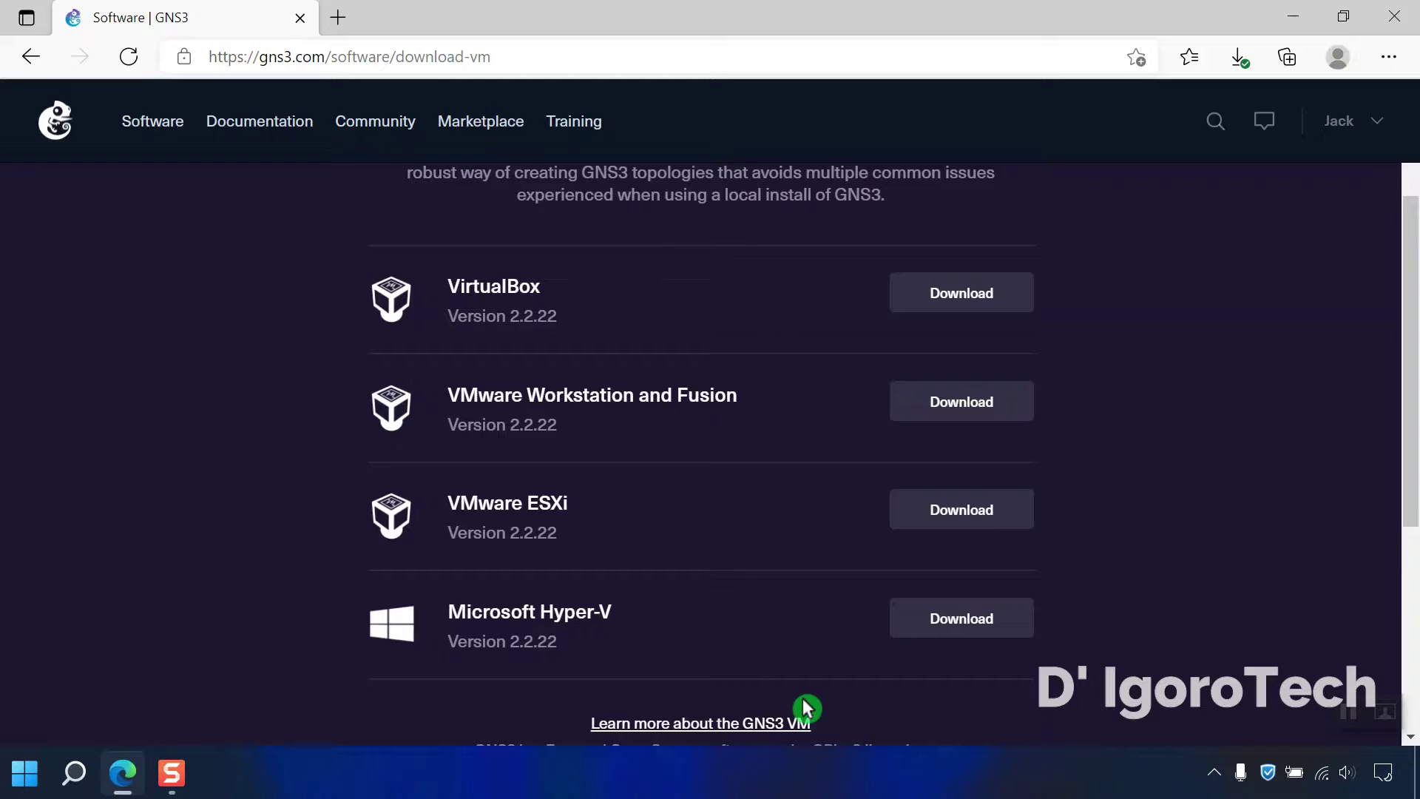
- Launch the downloaded GNS3-2.2.22-all-in-one-regular.exe installer from the Downloads folder
click(1237, 59)
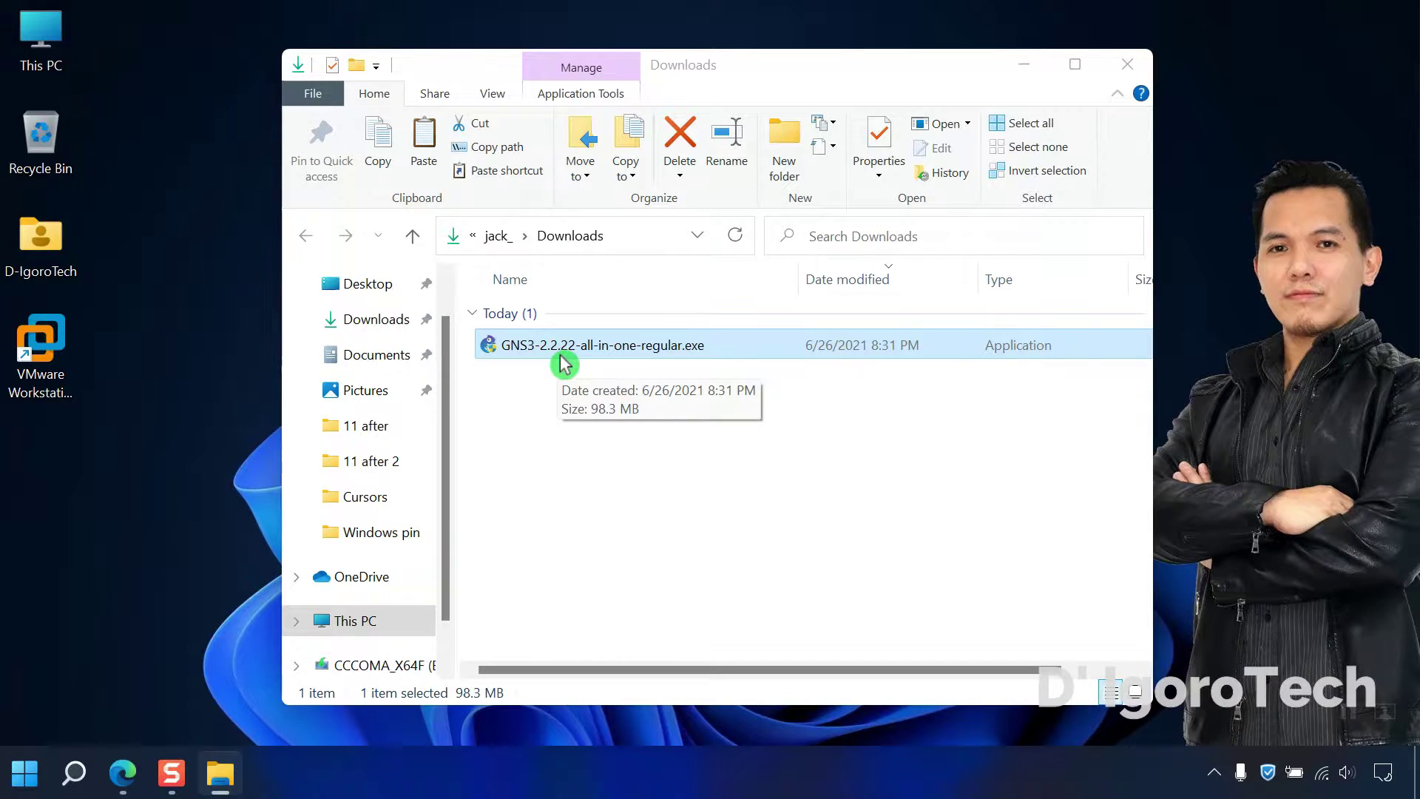
double_click(565, 361)
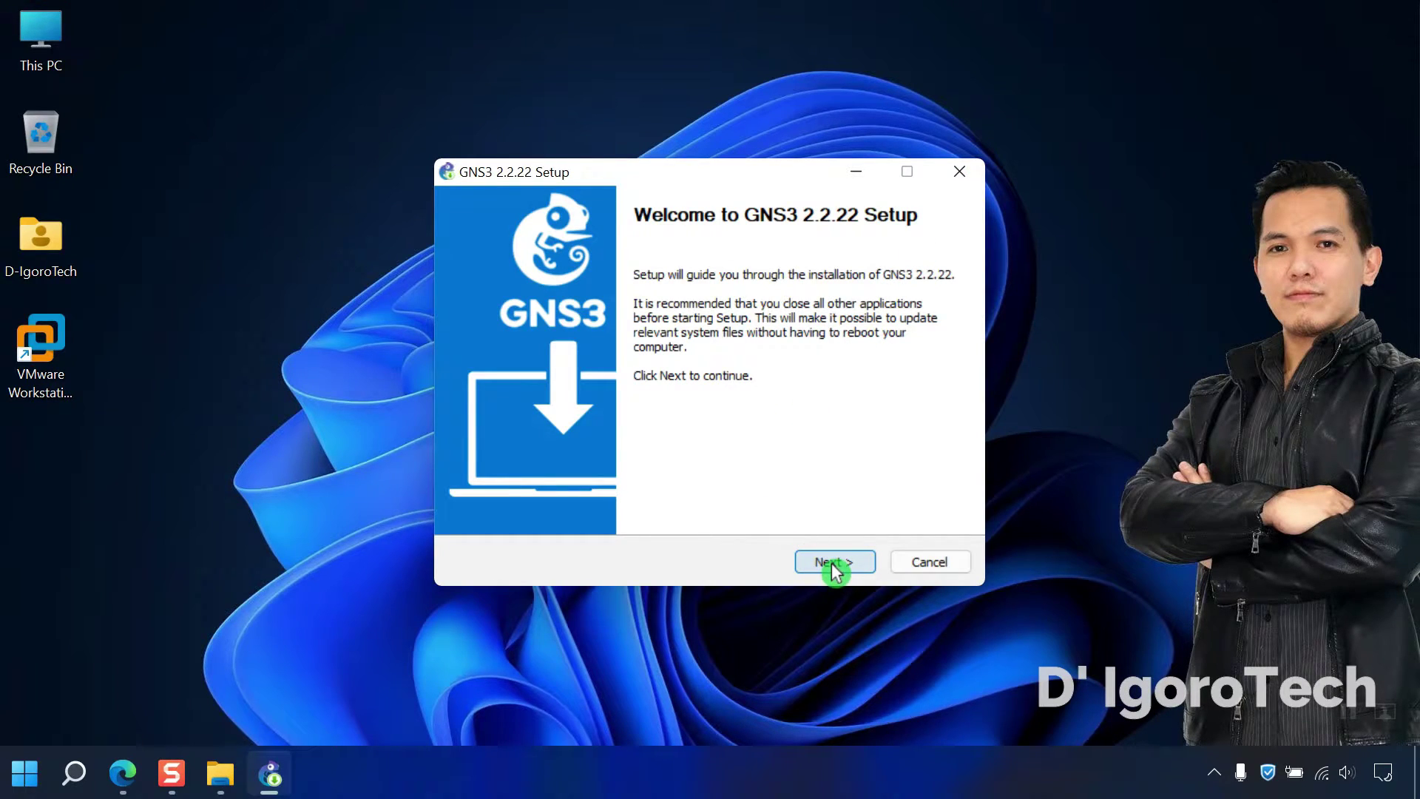
- Get past the GNS3 Setup welcome page, accept the license, and keep the default start menu folder
click(832, 562)
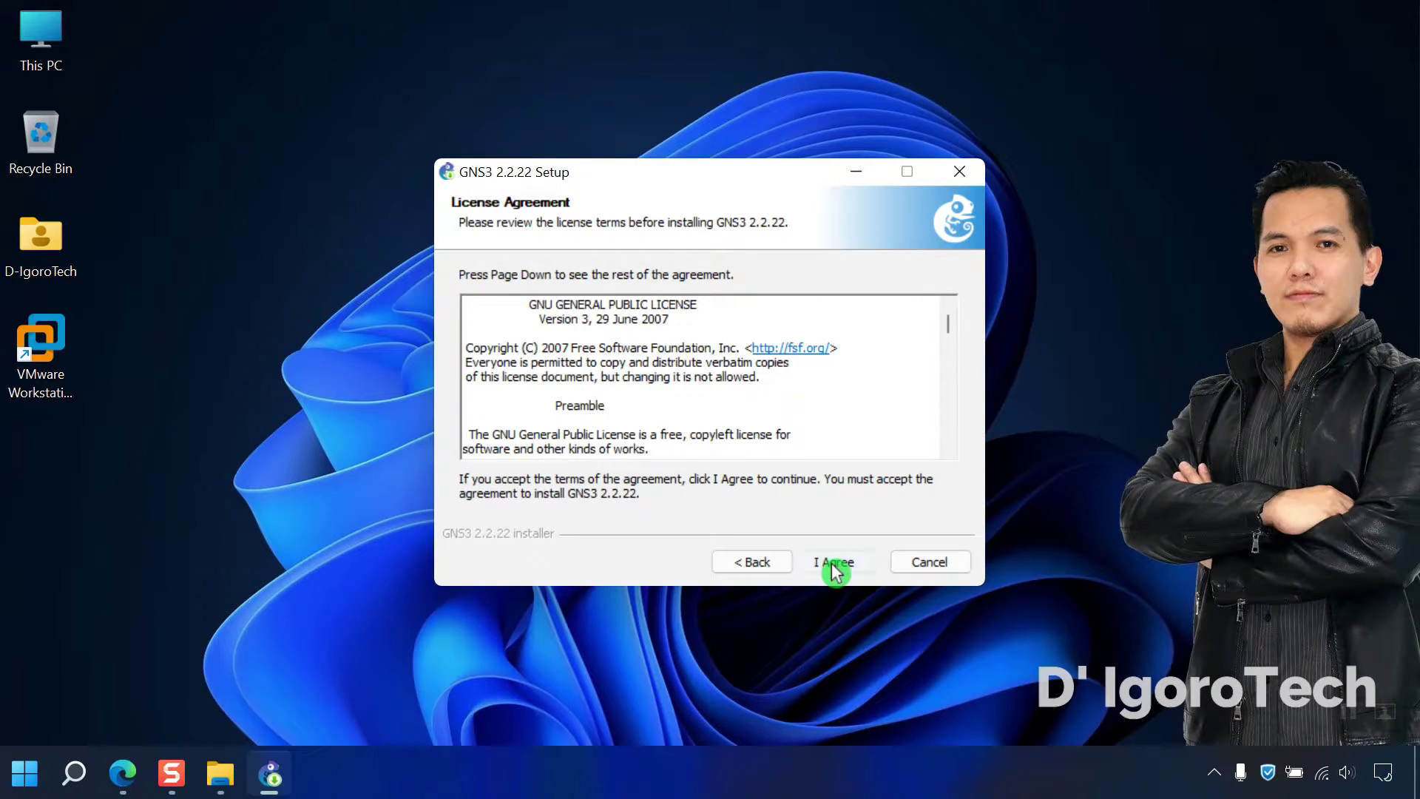
click(831, 562)
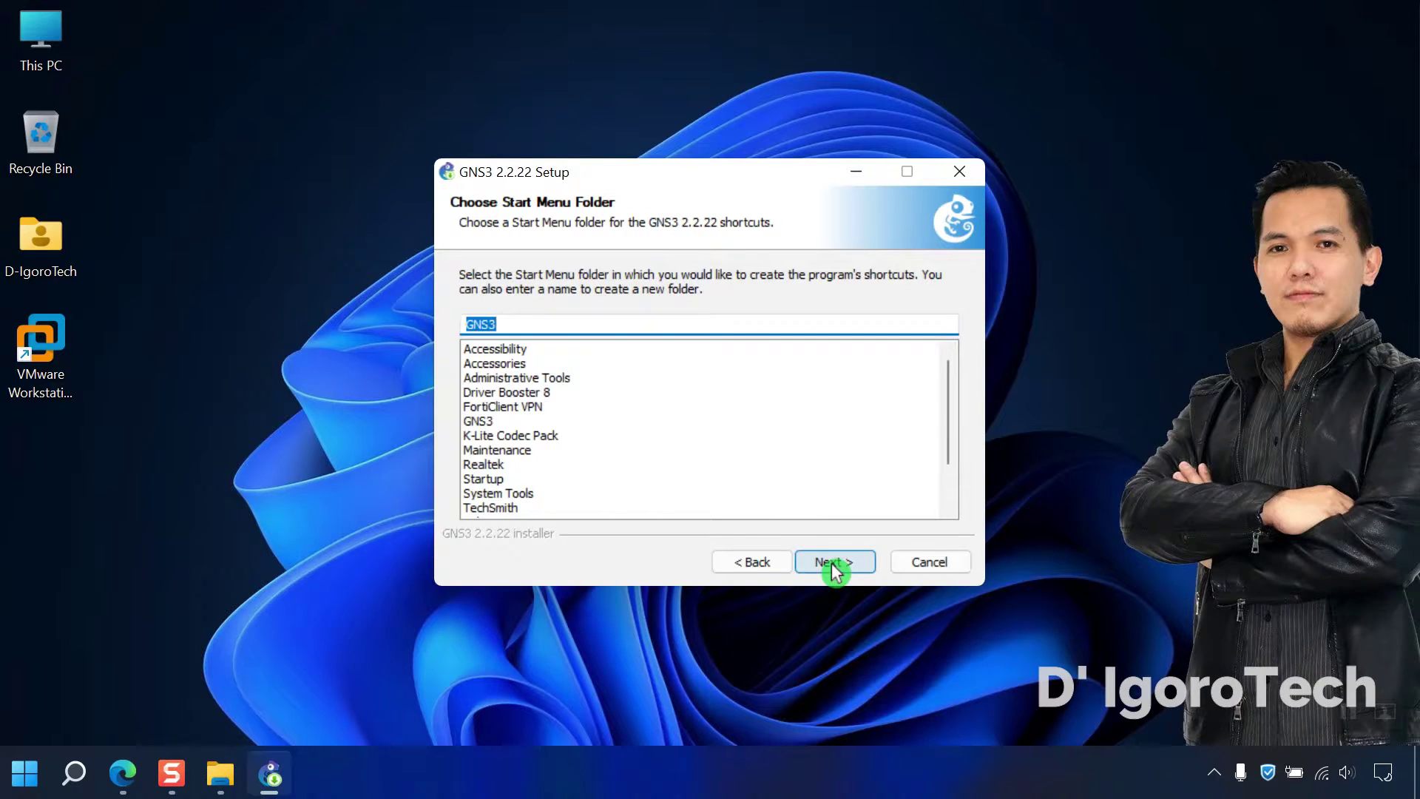
click(832, 562)
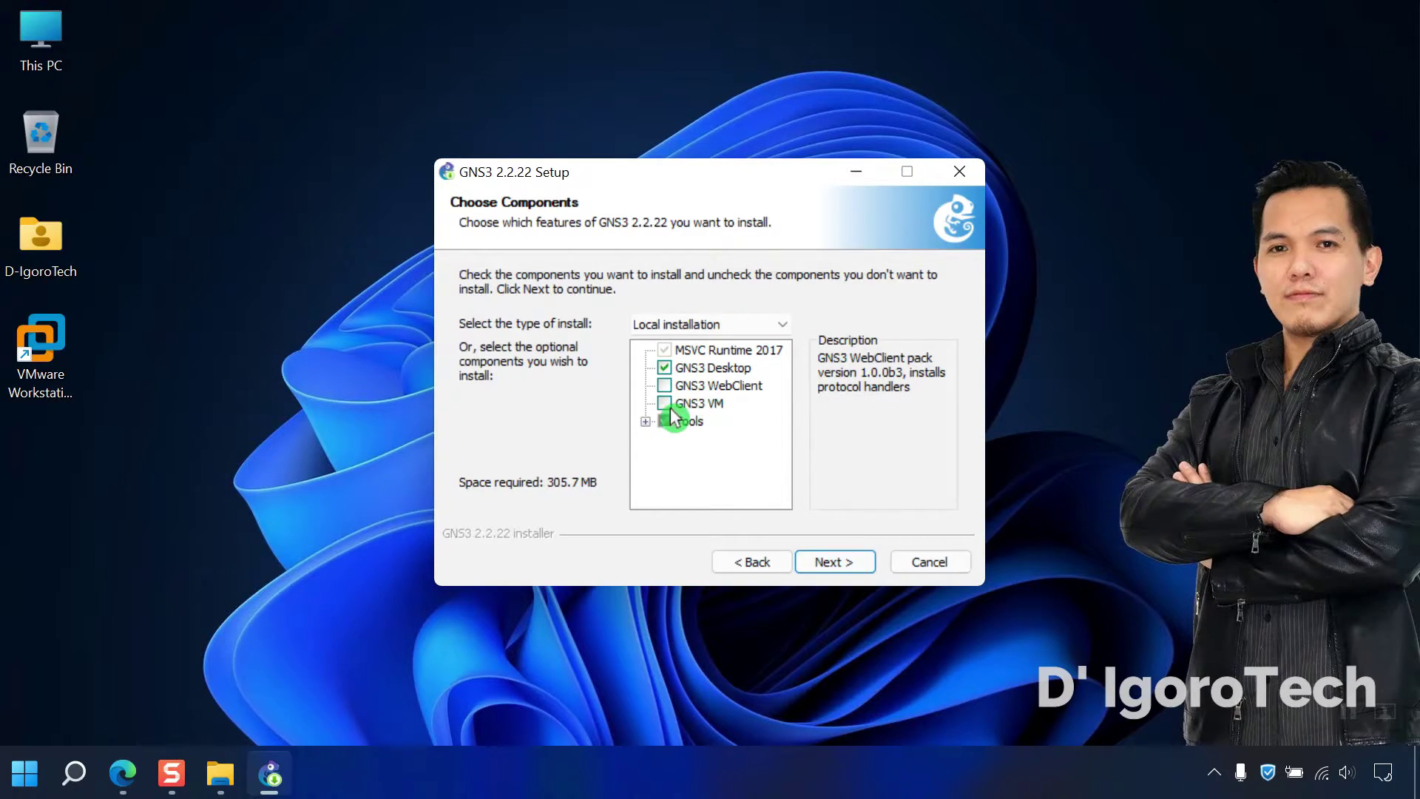
- Review the Tools components, keep the defaults, and install into C:\Program Files\GNS3
click(644, 423)
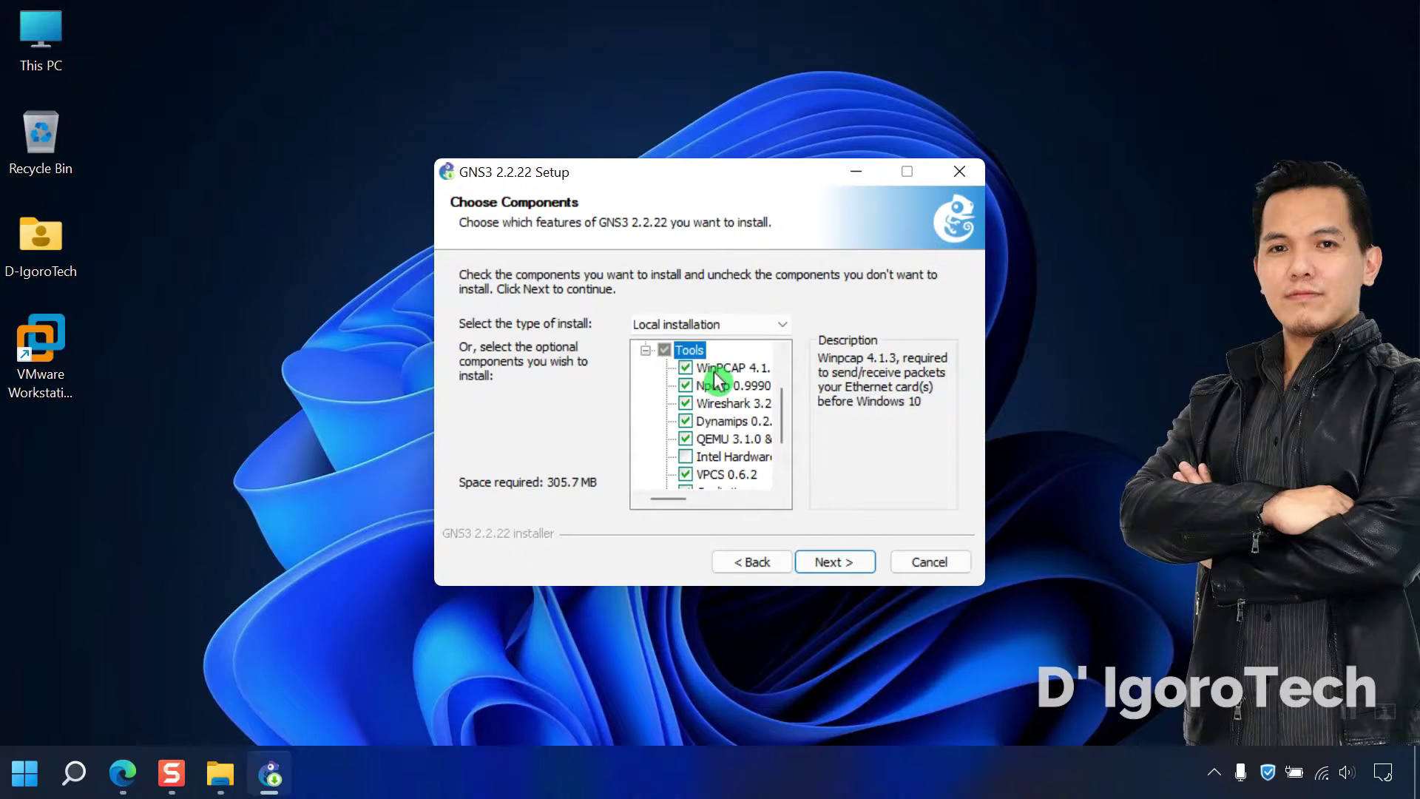
scroll(719, 389, down, 1)
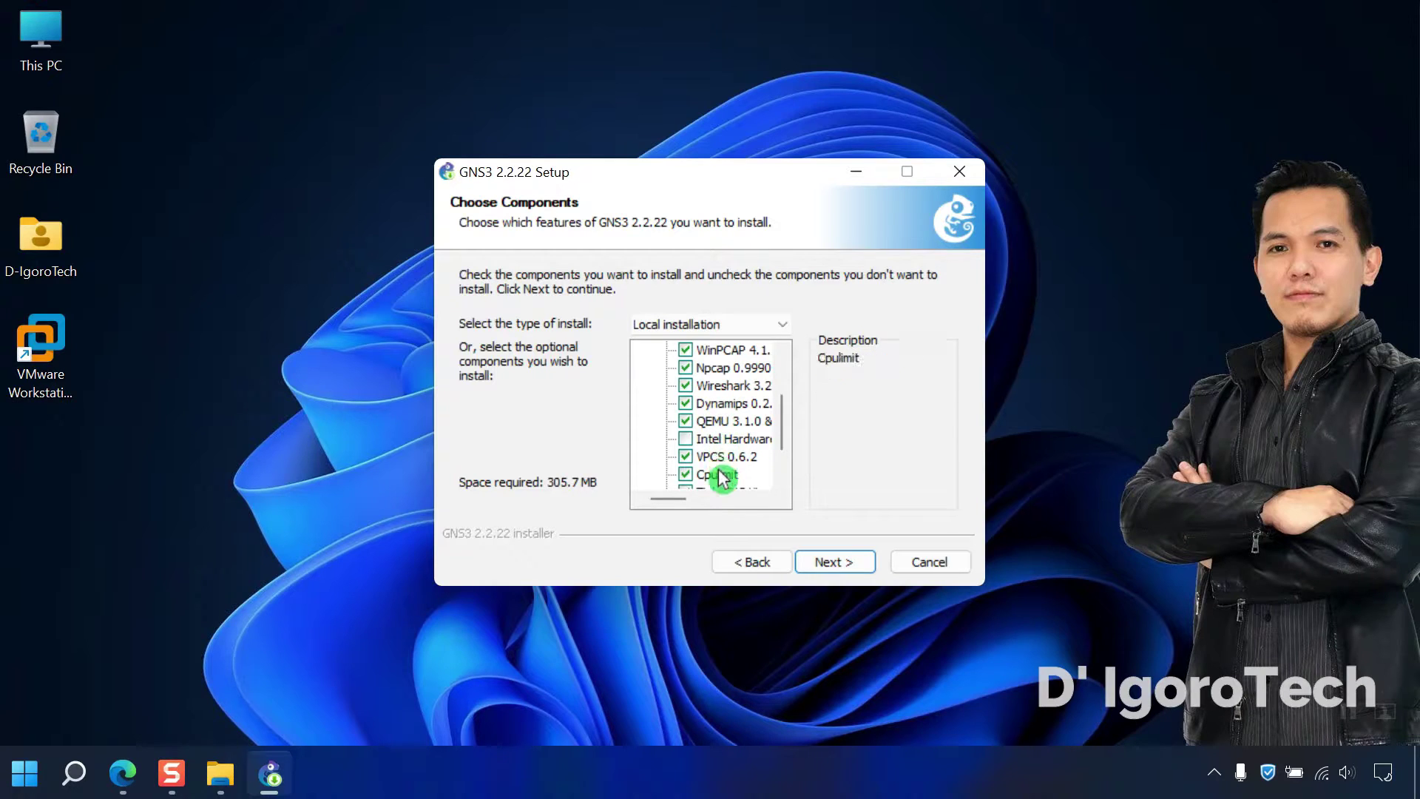
scroll(723, 481, down, 1)
scroll(723, 481, up, 1)
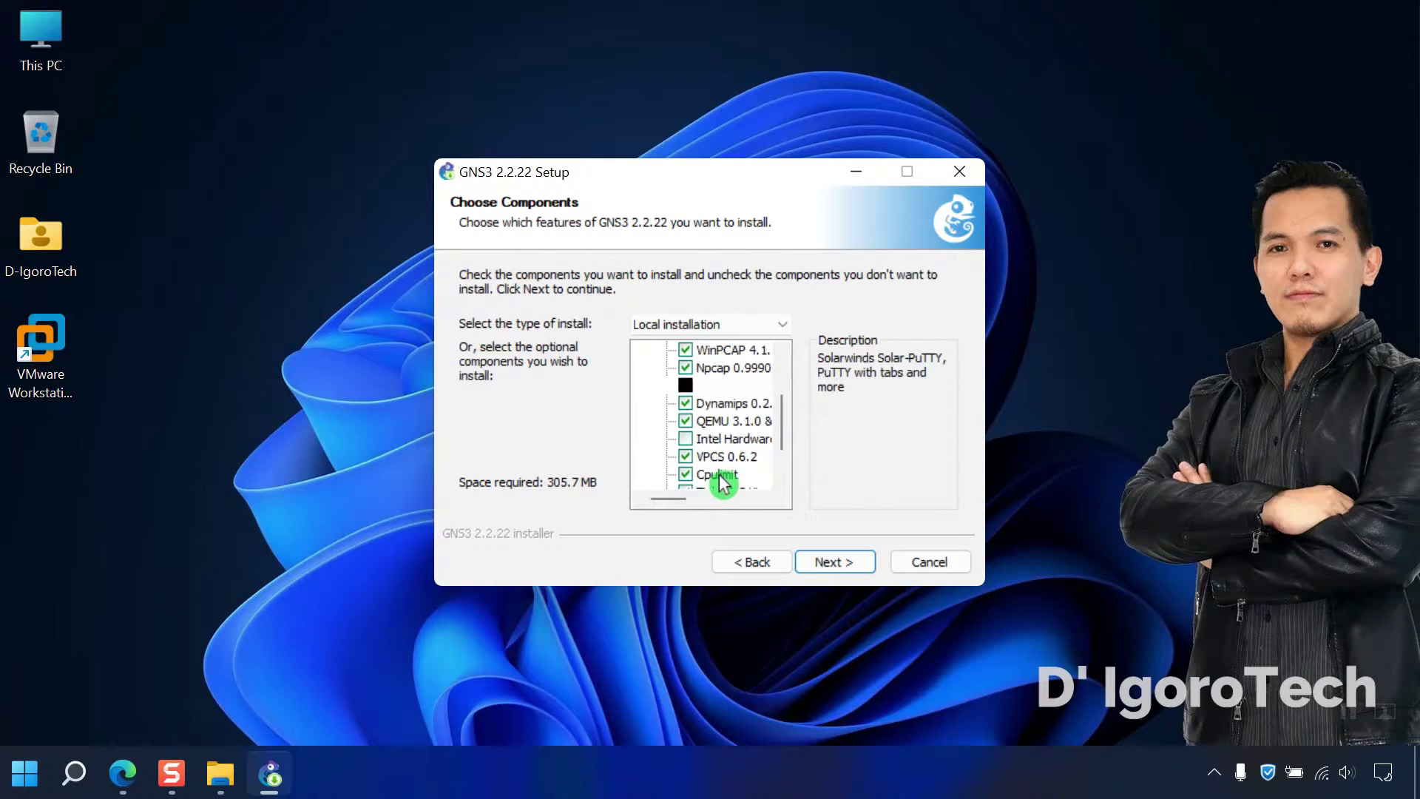
scroll(723, 481, up, 1)
click(648, 386)
click(831, 563)
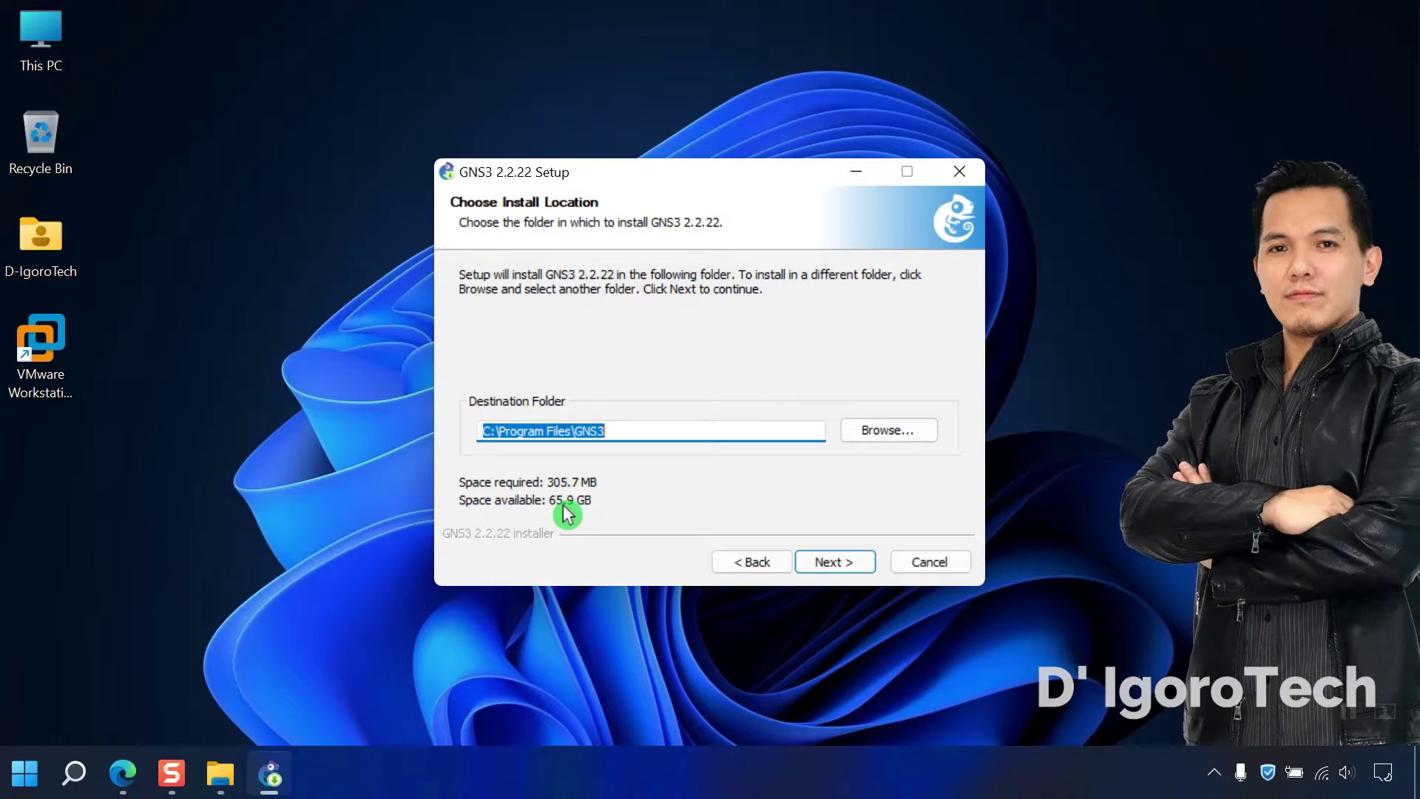
click(848, 562)
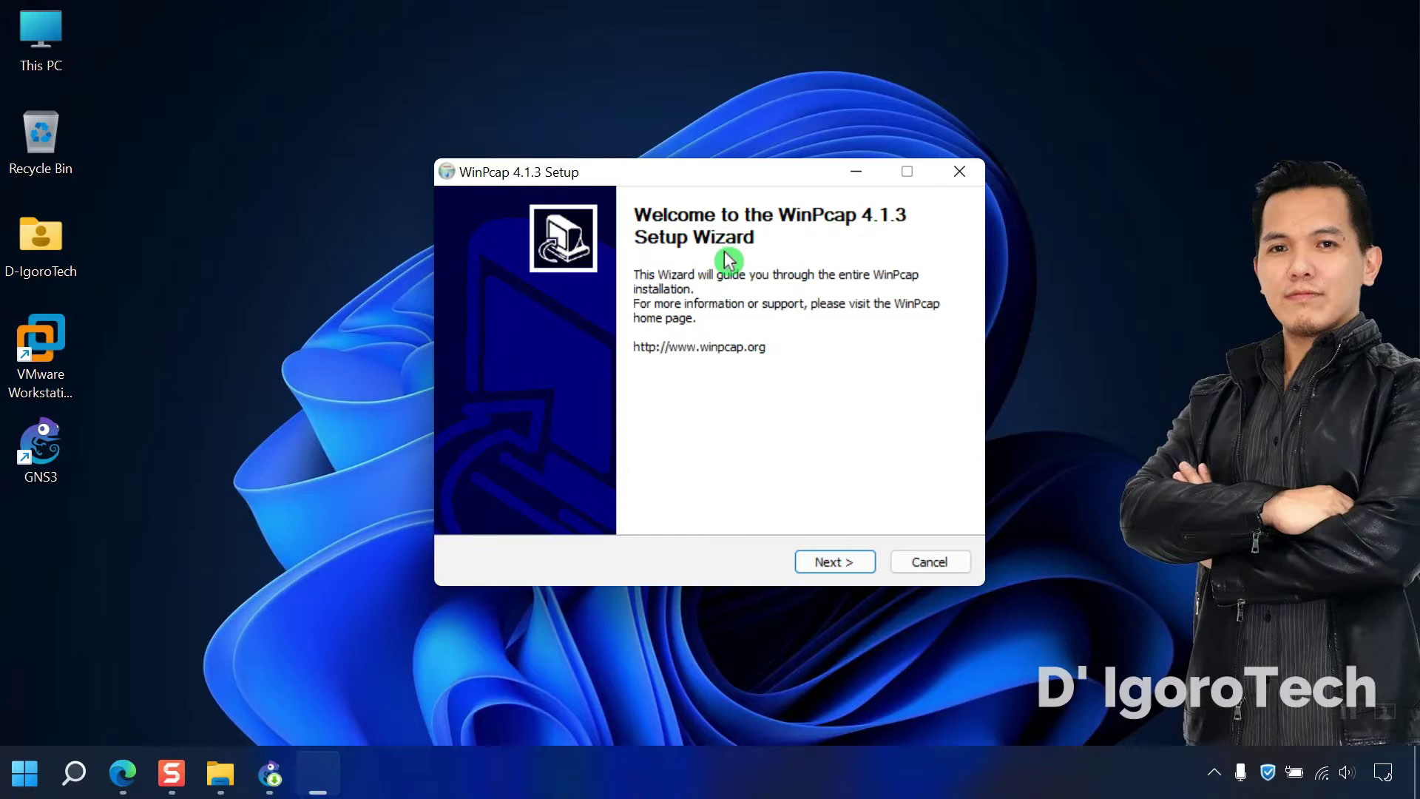
- Install WinPcap 4.1.3 by accepting its license and completing its wizard
click(824, 561)
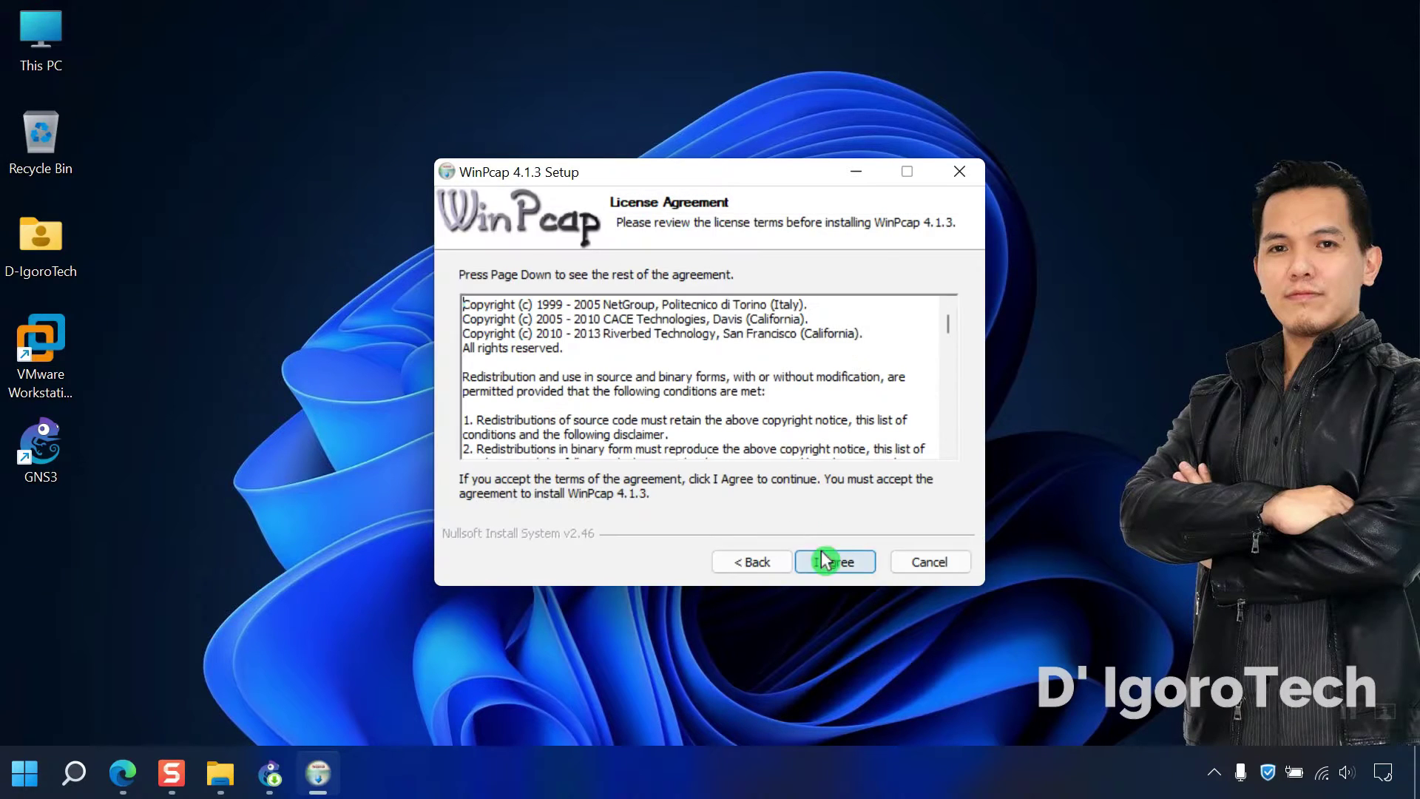
click(820, 564)
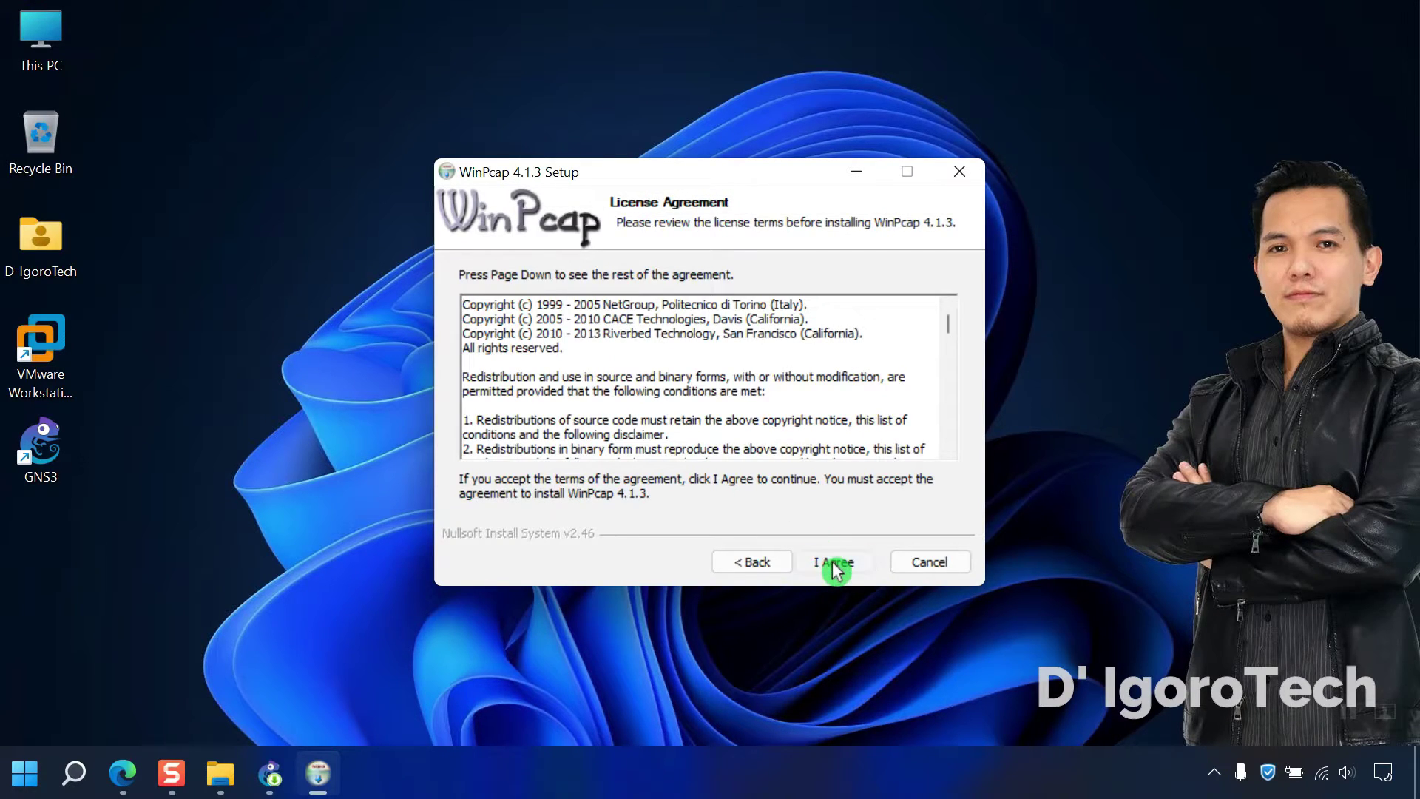
click(836, 565)
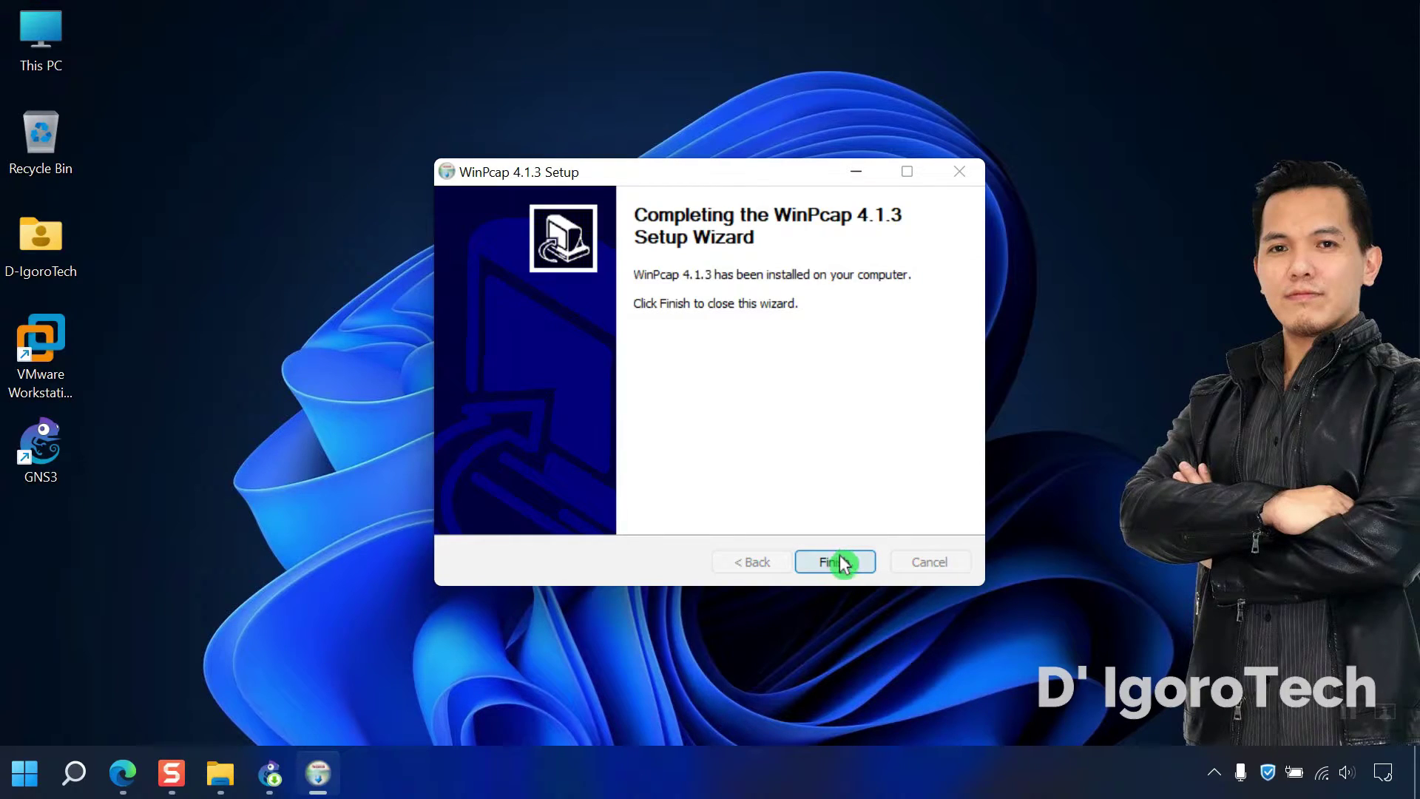
click(840, 564)
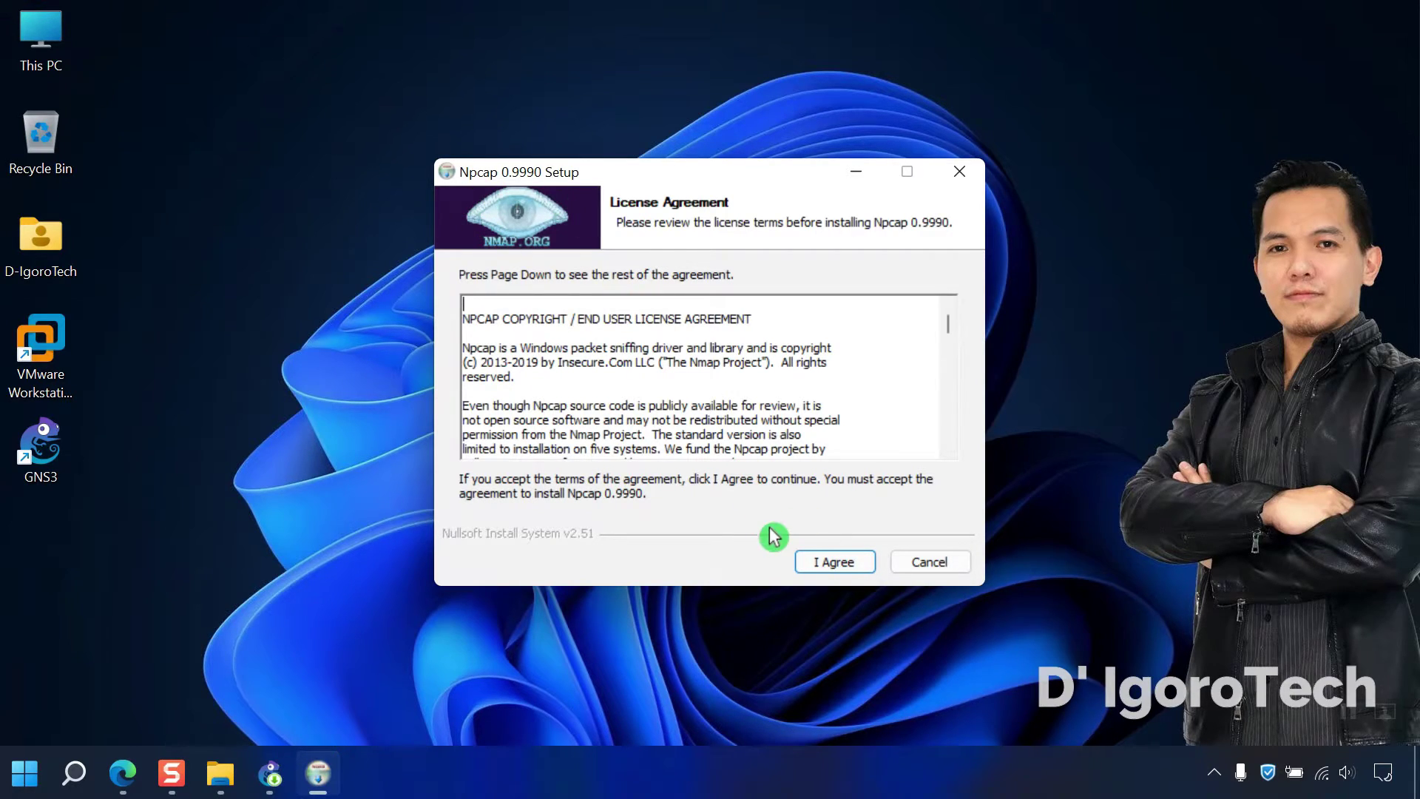
- Install Npcap 0.9990 with its license accepted and default options, then close its installer
click(831, 562)
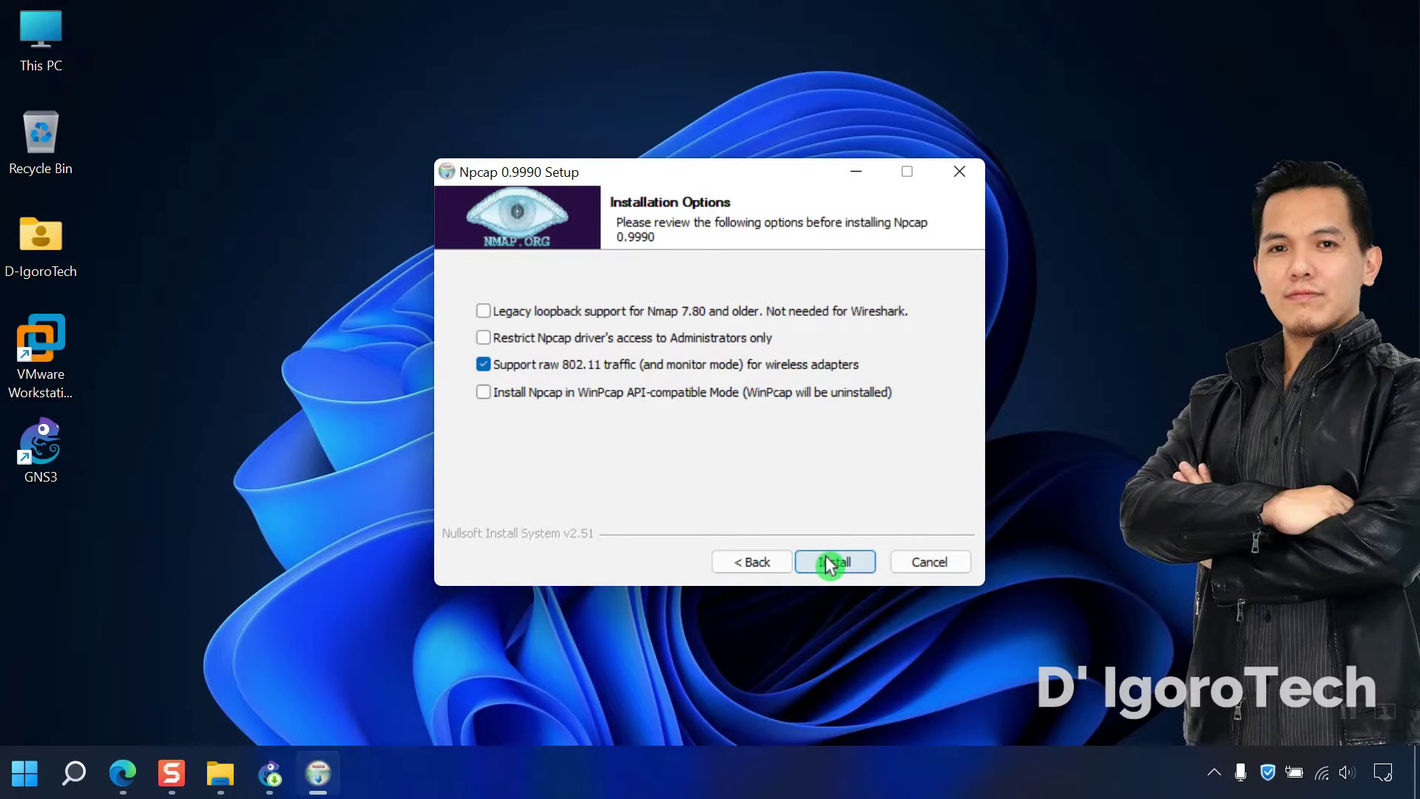
click(829, 563)
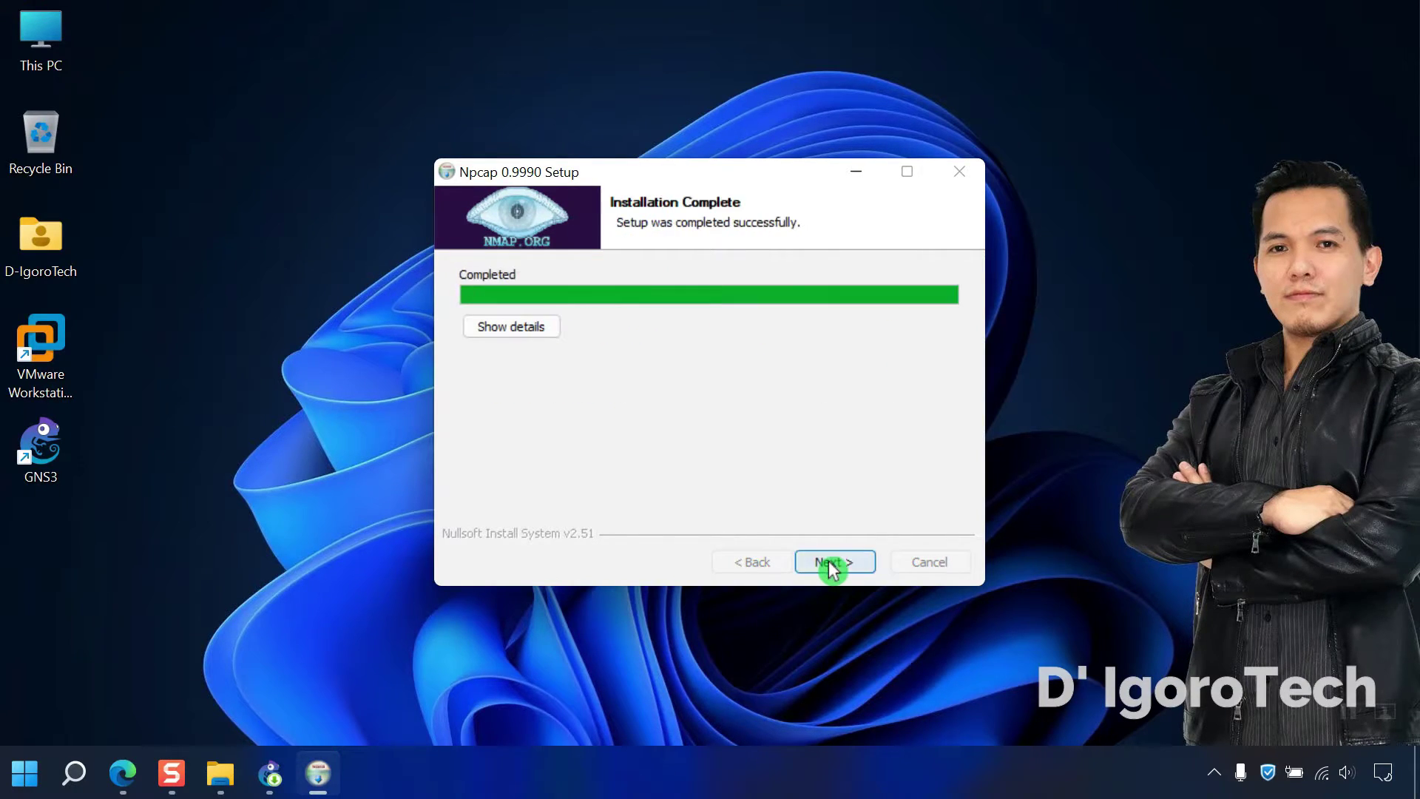
click(834, 566)
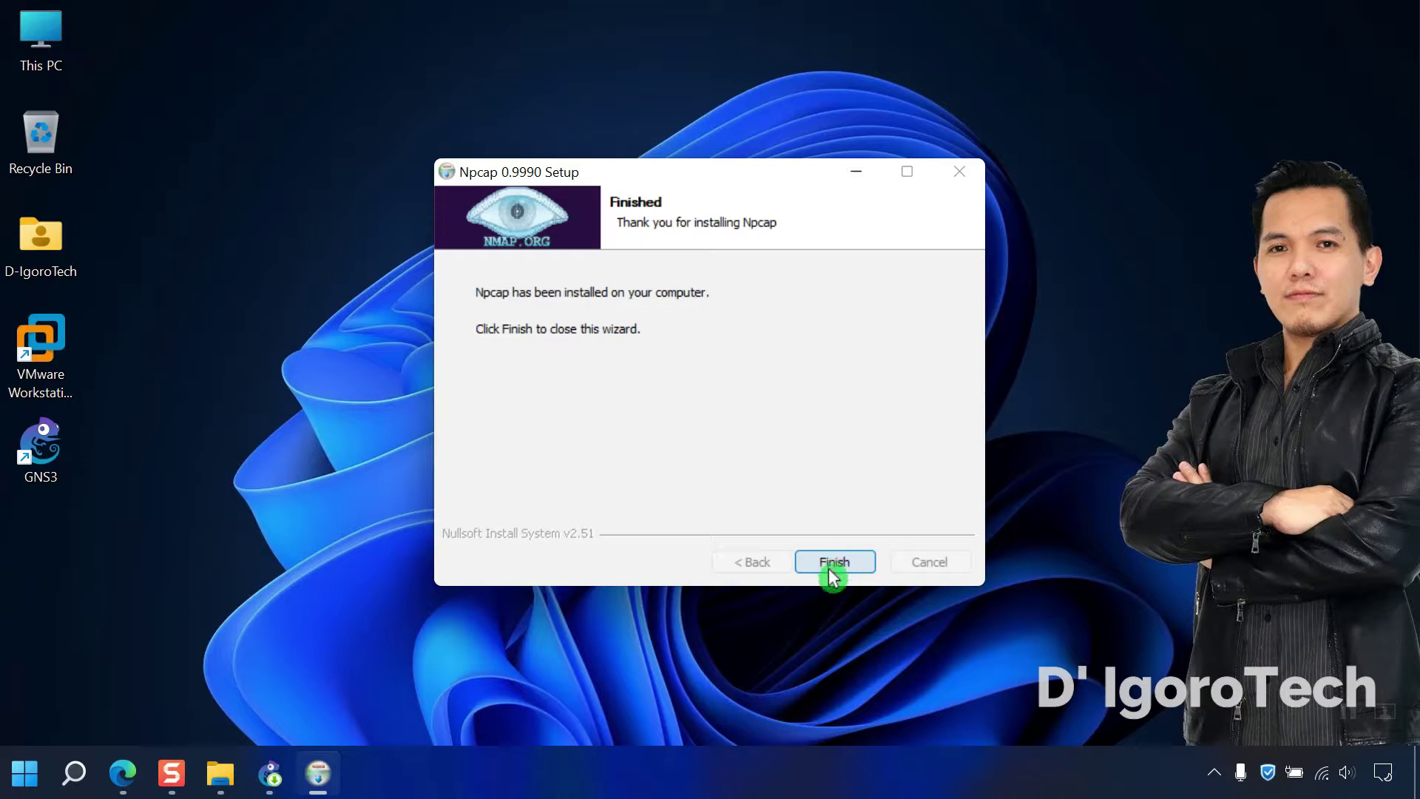
click(831, 568)
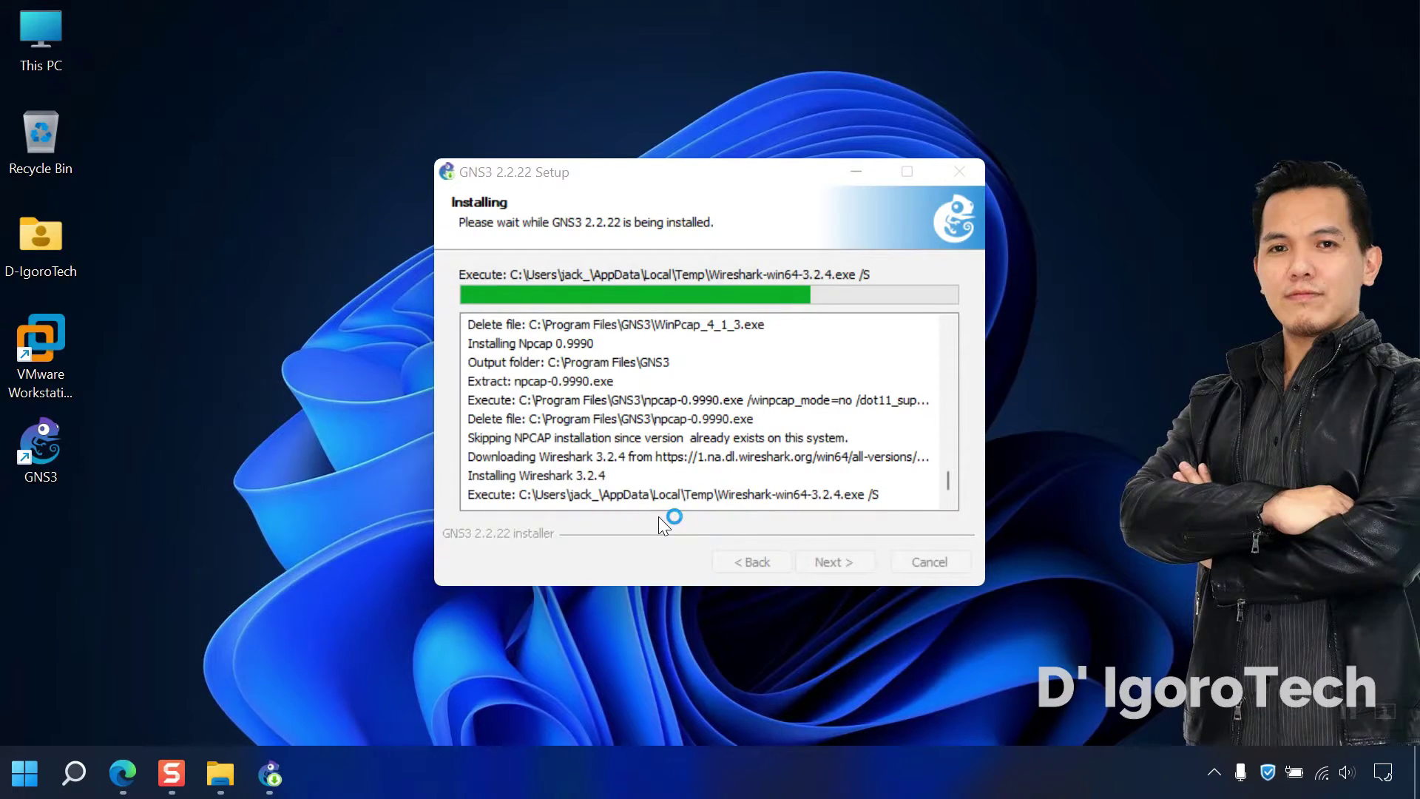
- Accept the Solar-PuTTY license and submit an e-mail address to continue
click(663, 526)
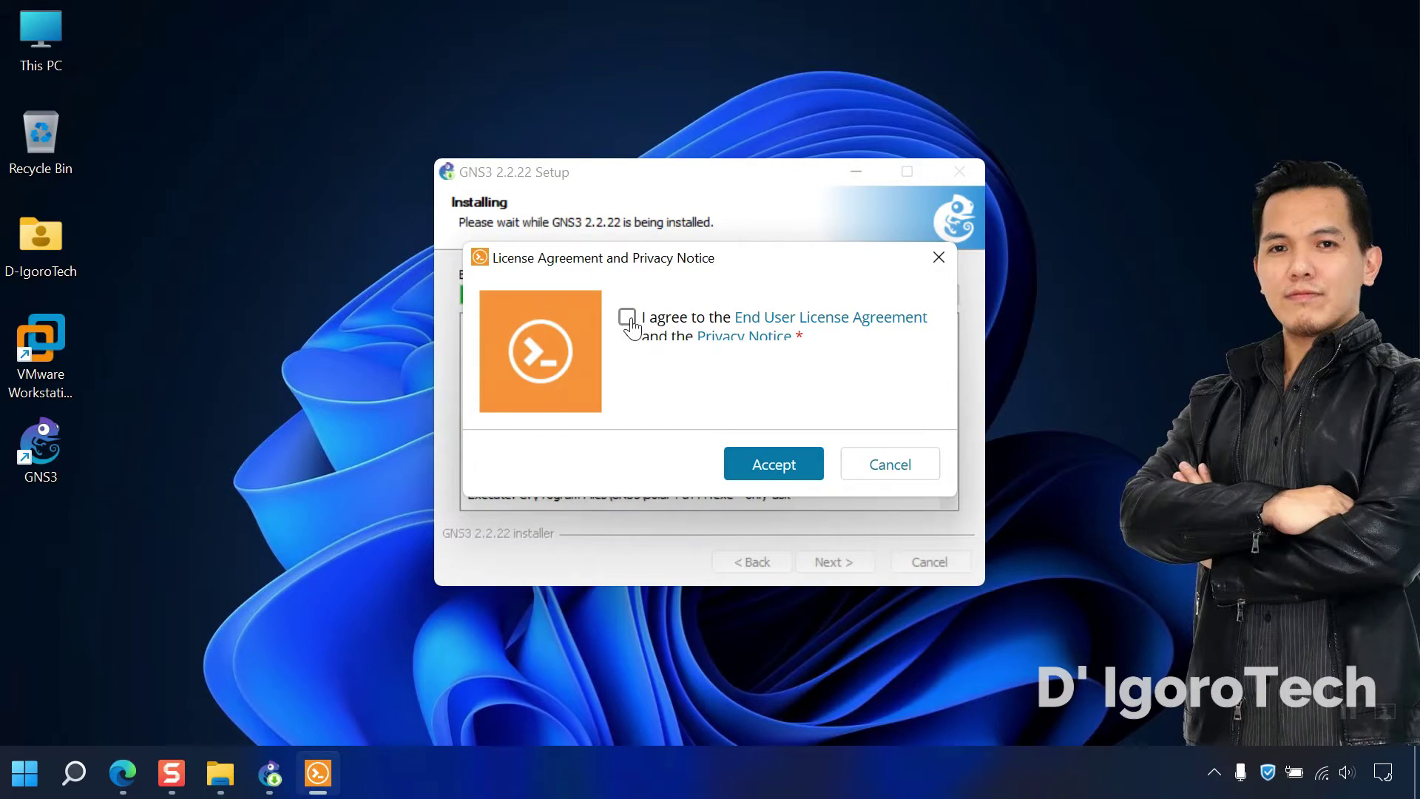
click(775, 464)
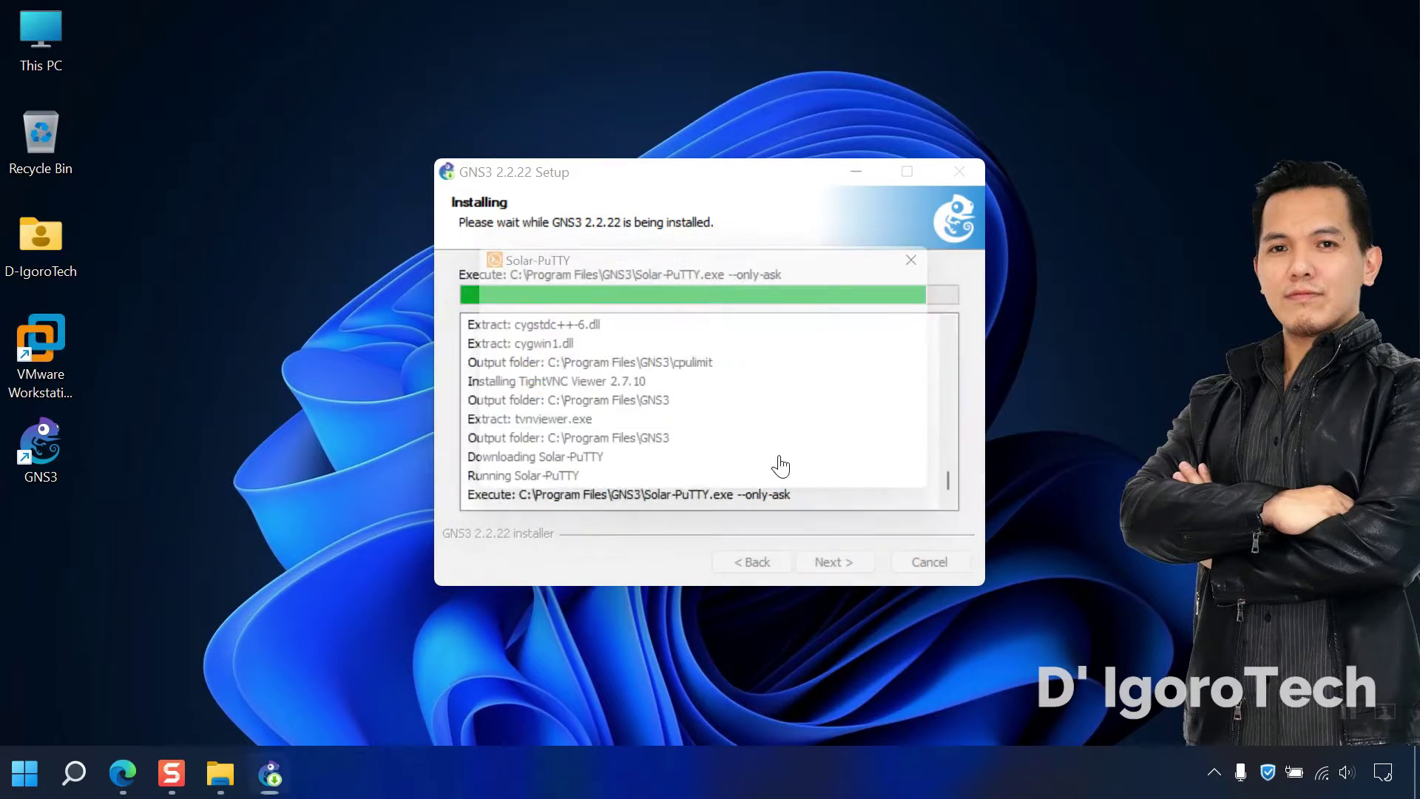
click(645, 392)
key(ctrl+v)
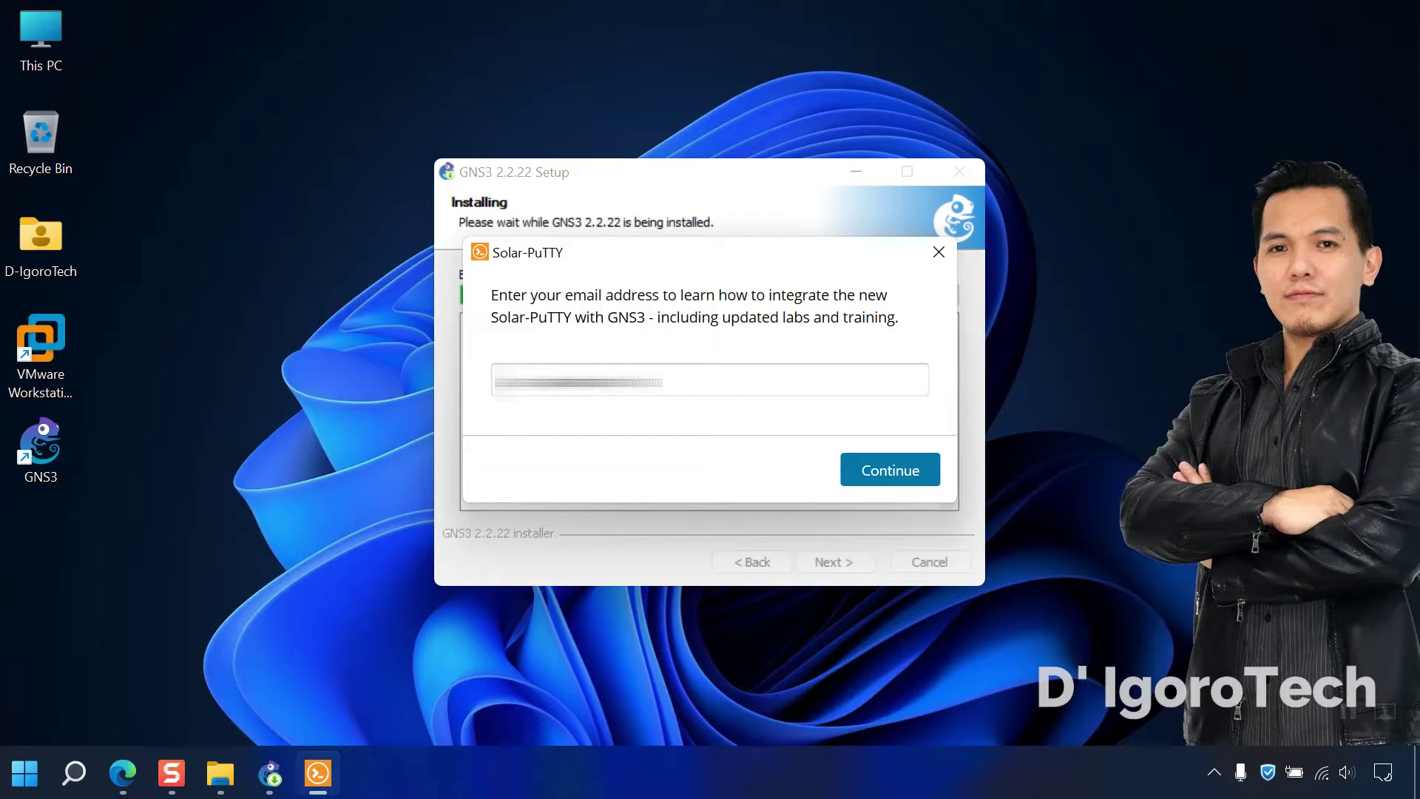
click(924, 479)
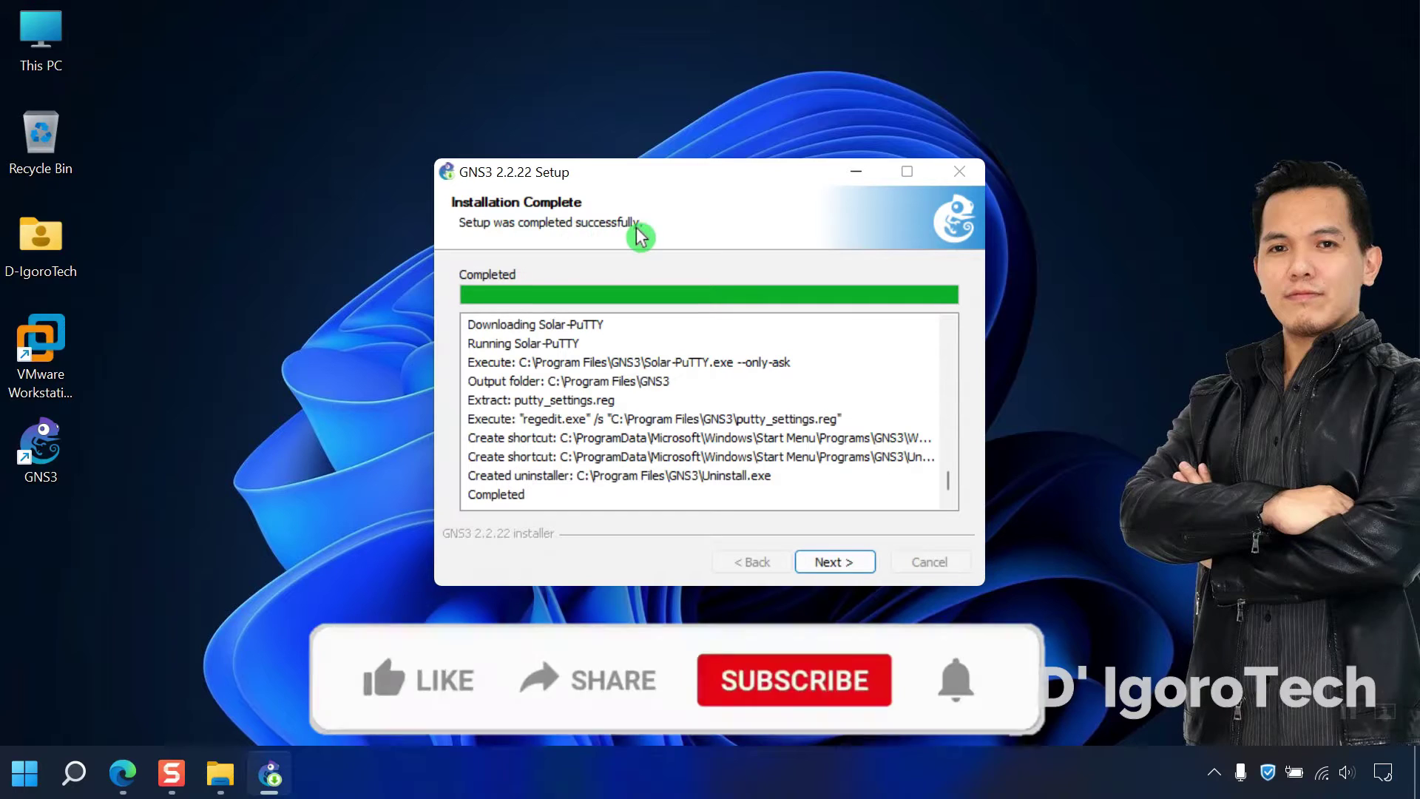
- Finish the installation and decline the free Solarwinds toolset offer
click(829, 567)
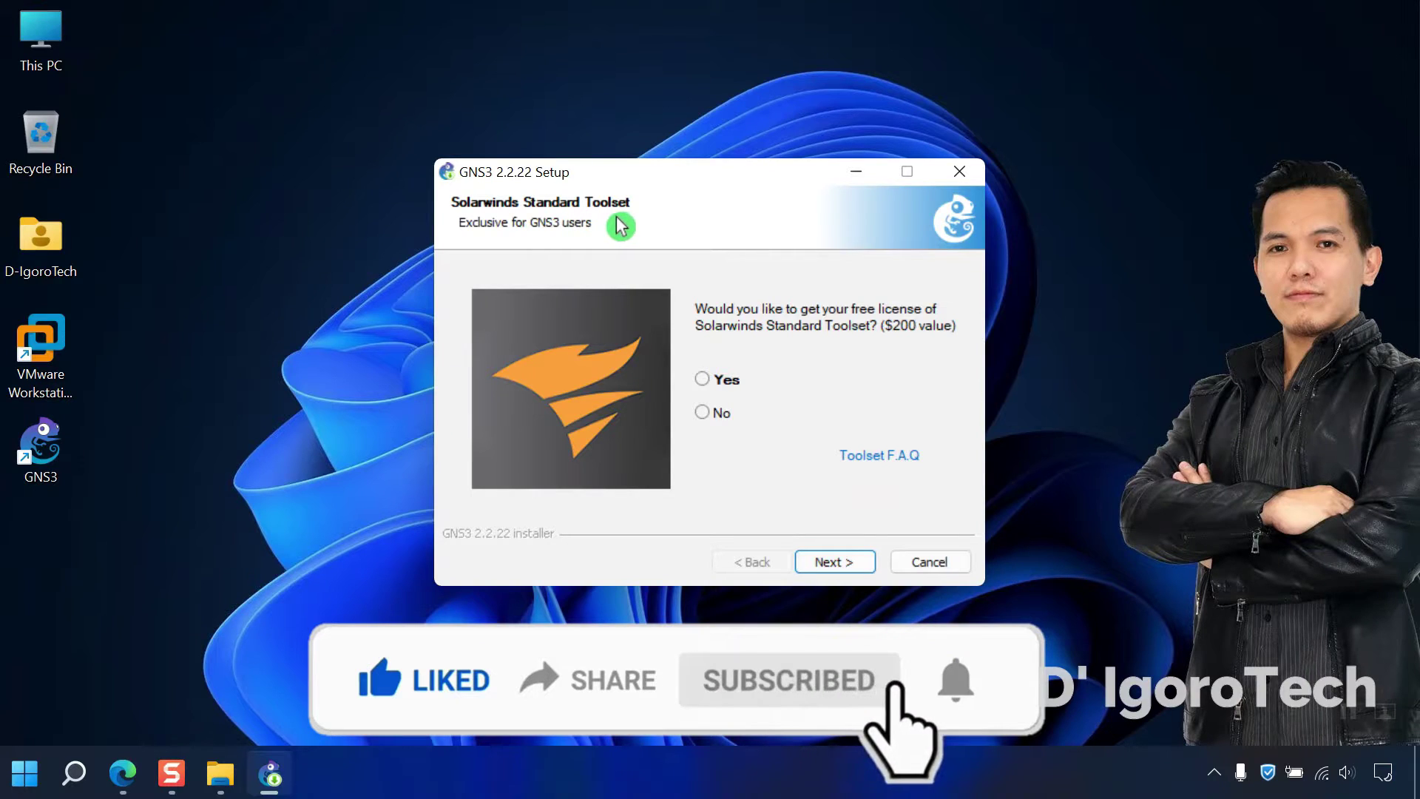
click(700, 412)
click(821, 564)
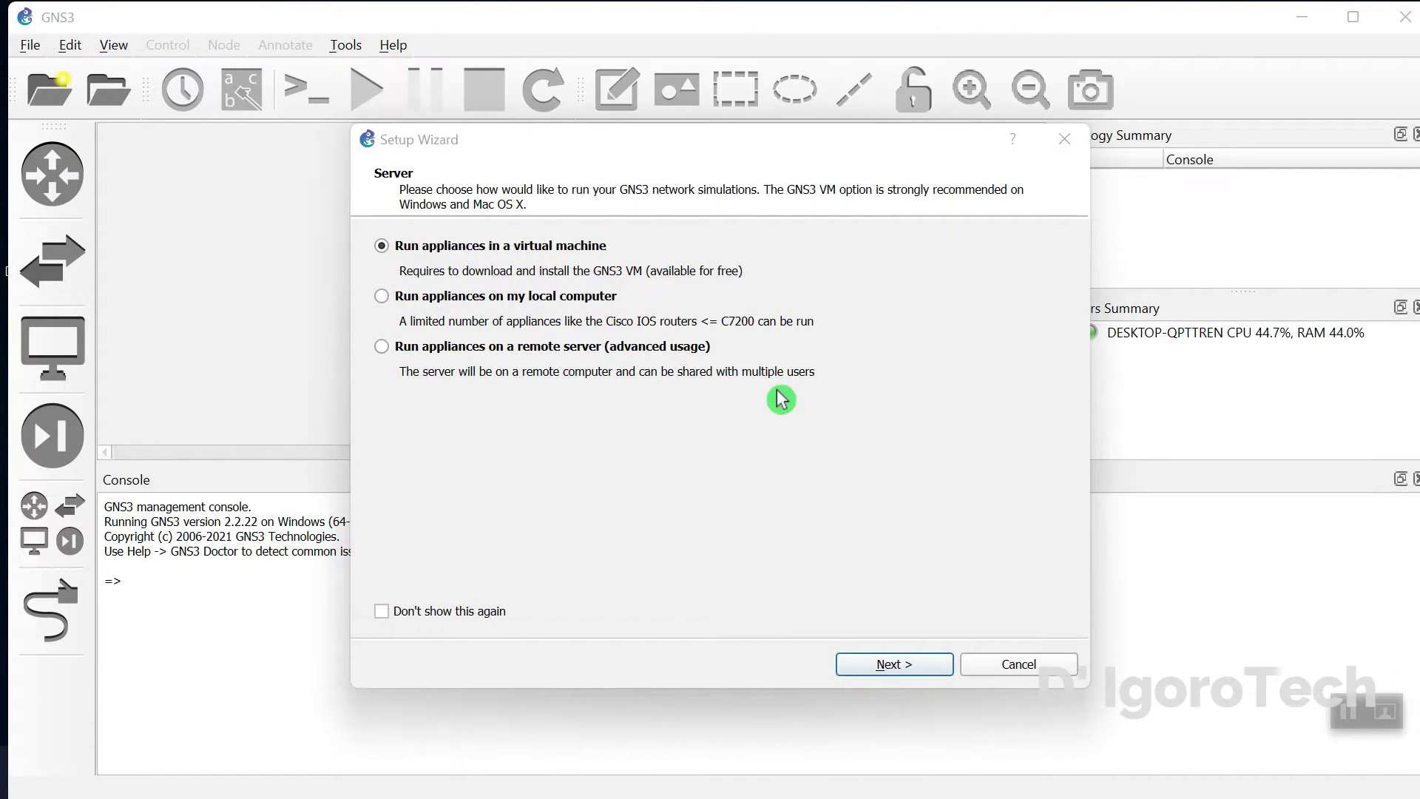
- Cancel the GNS3 Setup Wizard and drag the console splitter down to enlarge the canvas
click(1016, 662)
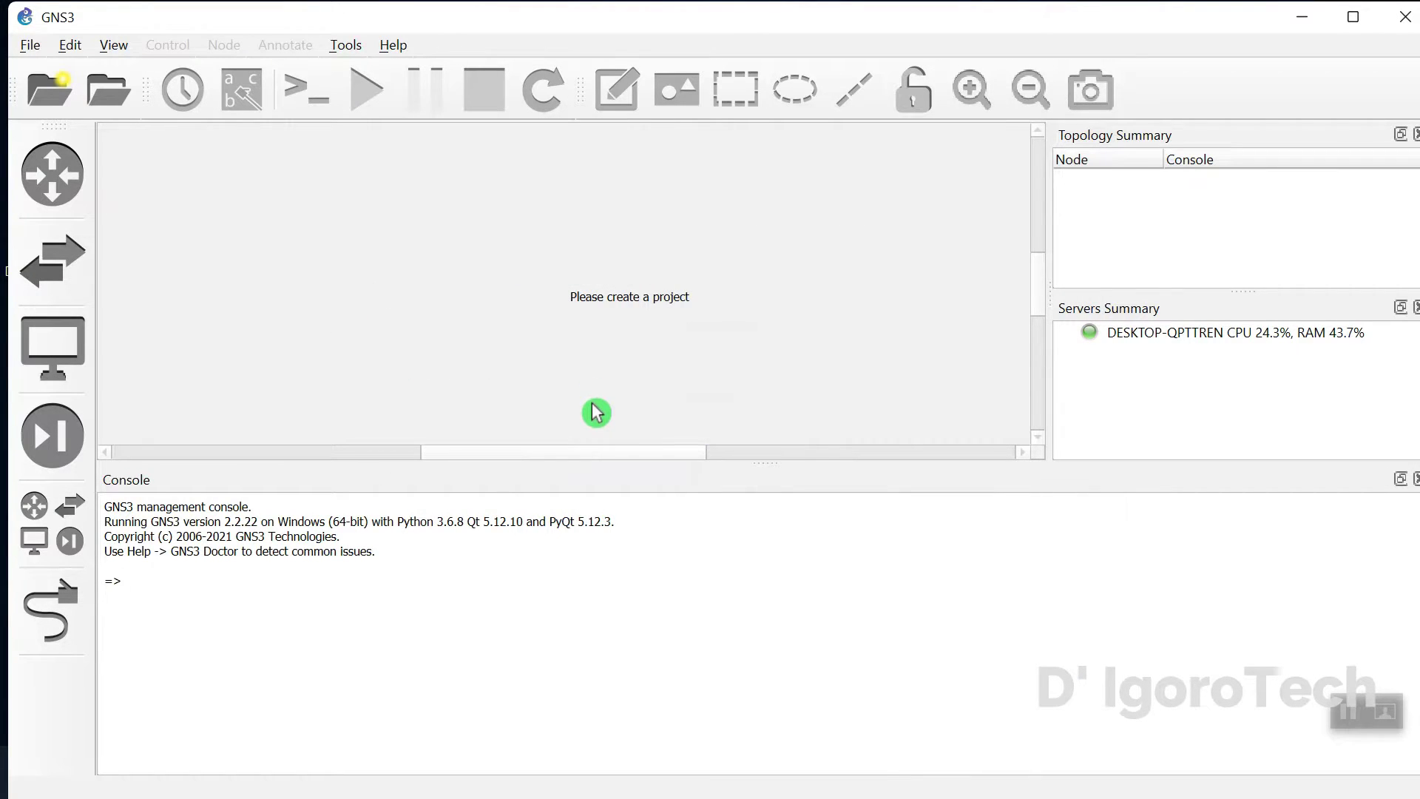
click(768, 479)
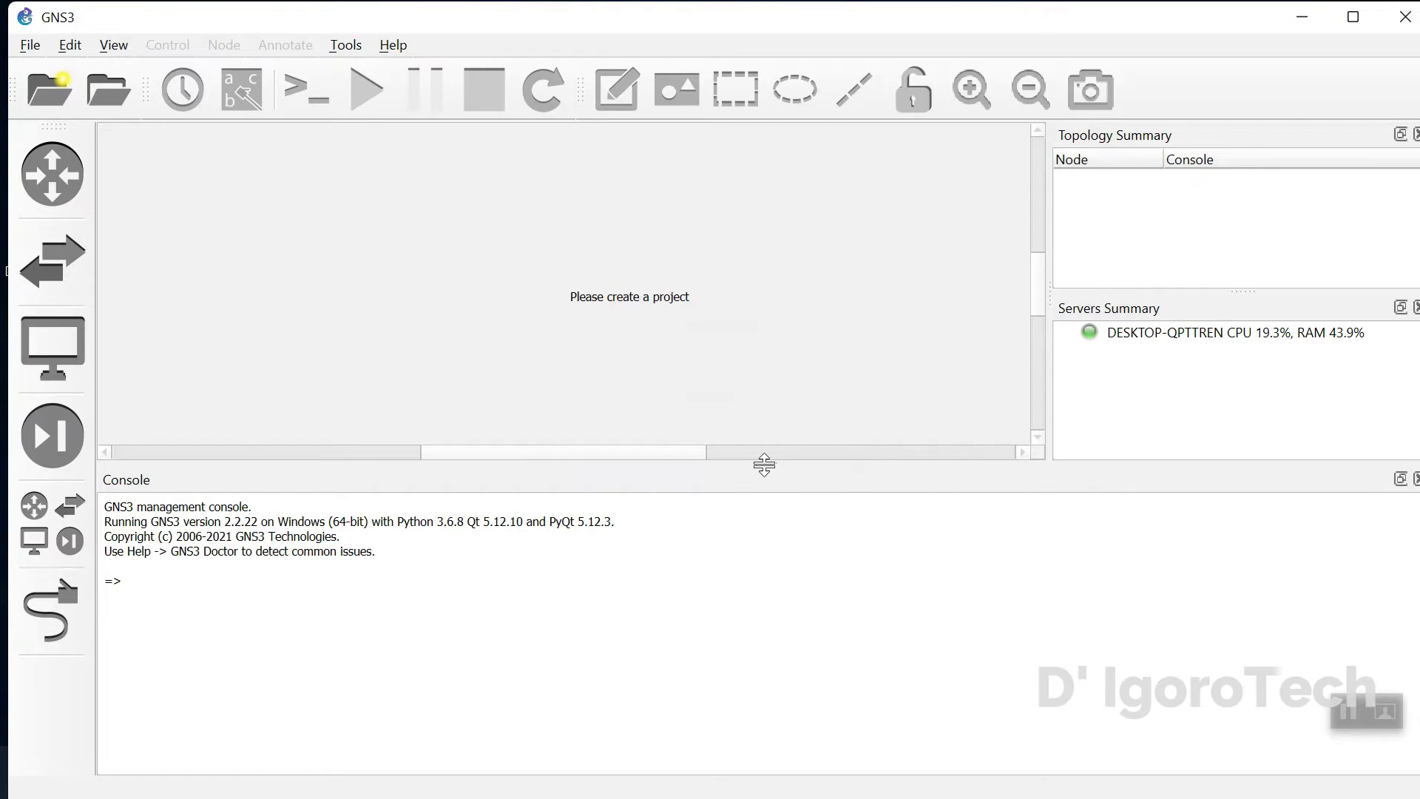
drag(764, 464, 754, 632)
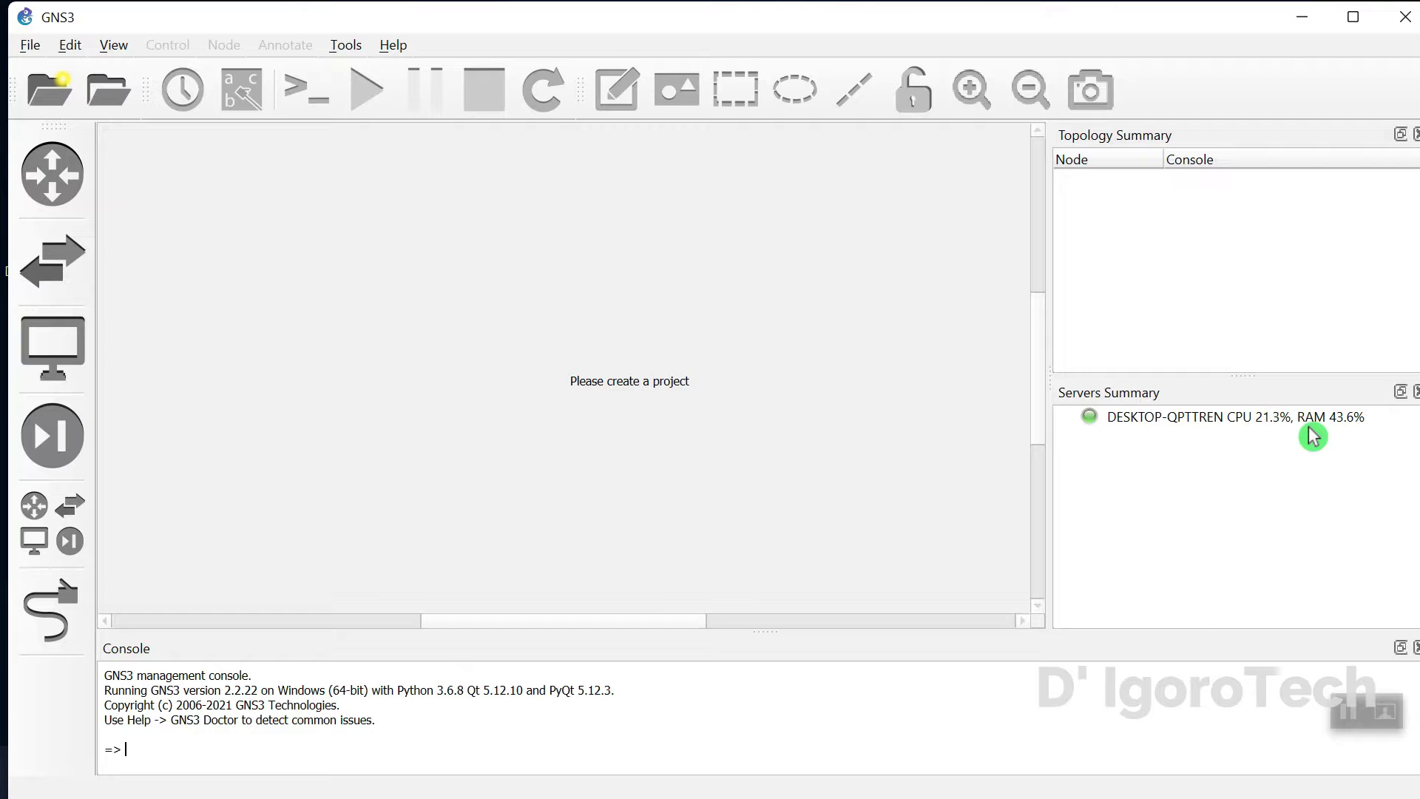
- Close GNS3 and relaunch it from the desktop icon
click(1407, 18)
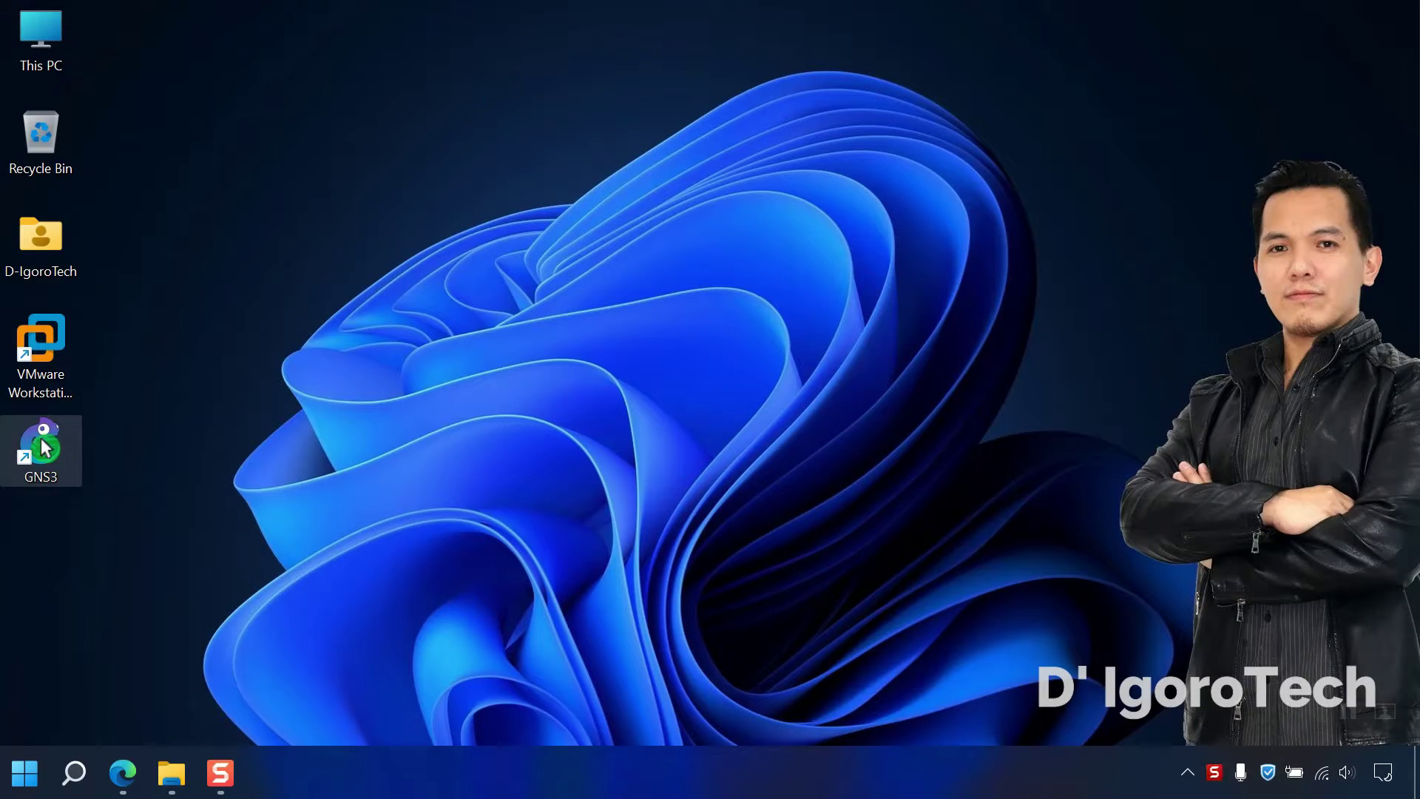
double_click(42, 439)
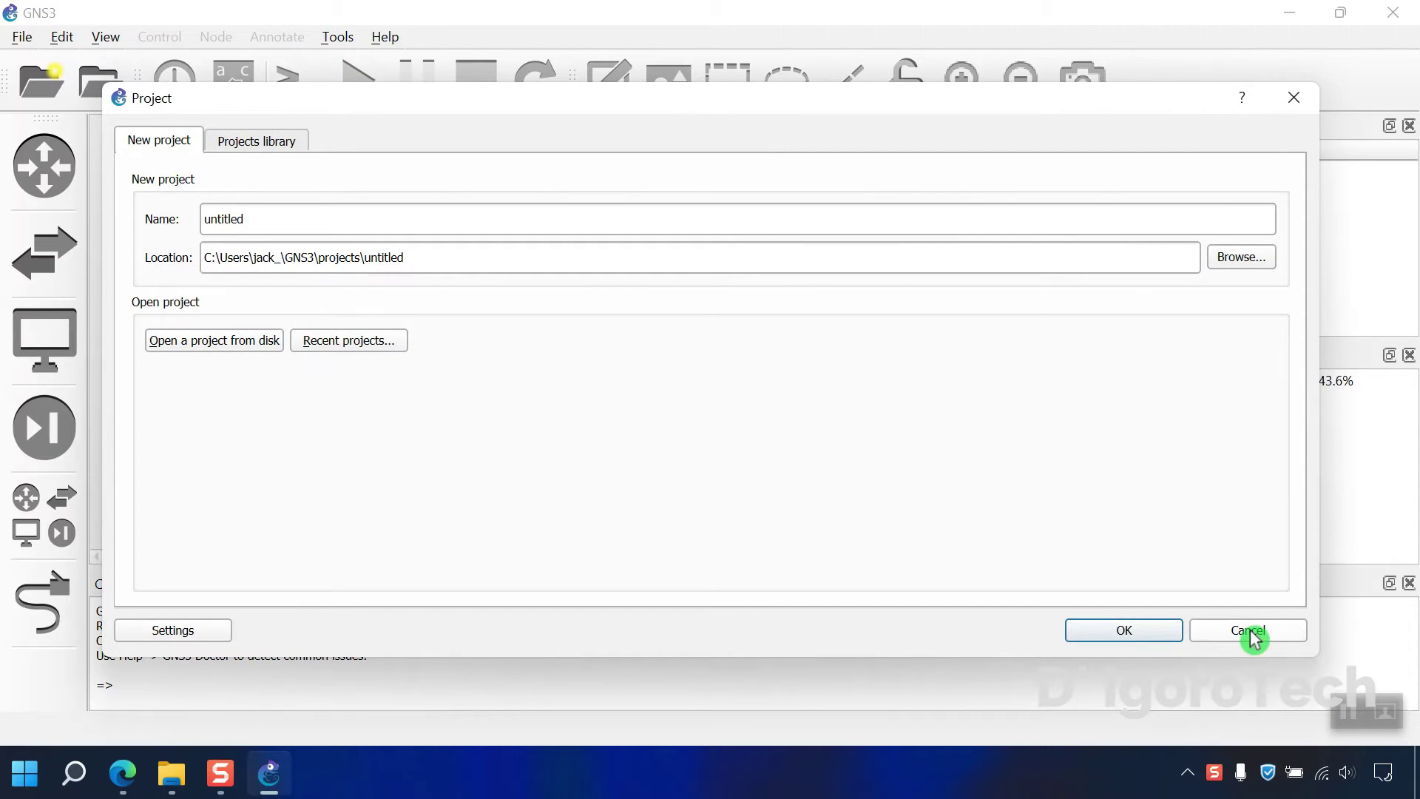
- Cancel the new-project dialog and check the local server in Servers Summary
click(1250, 633)
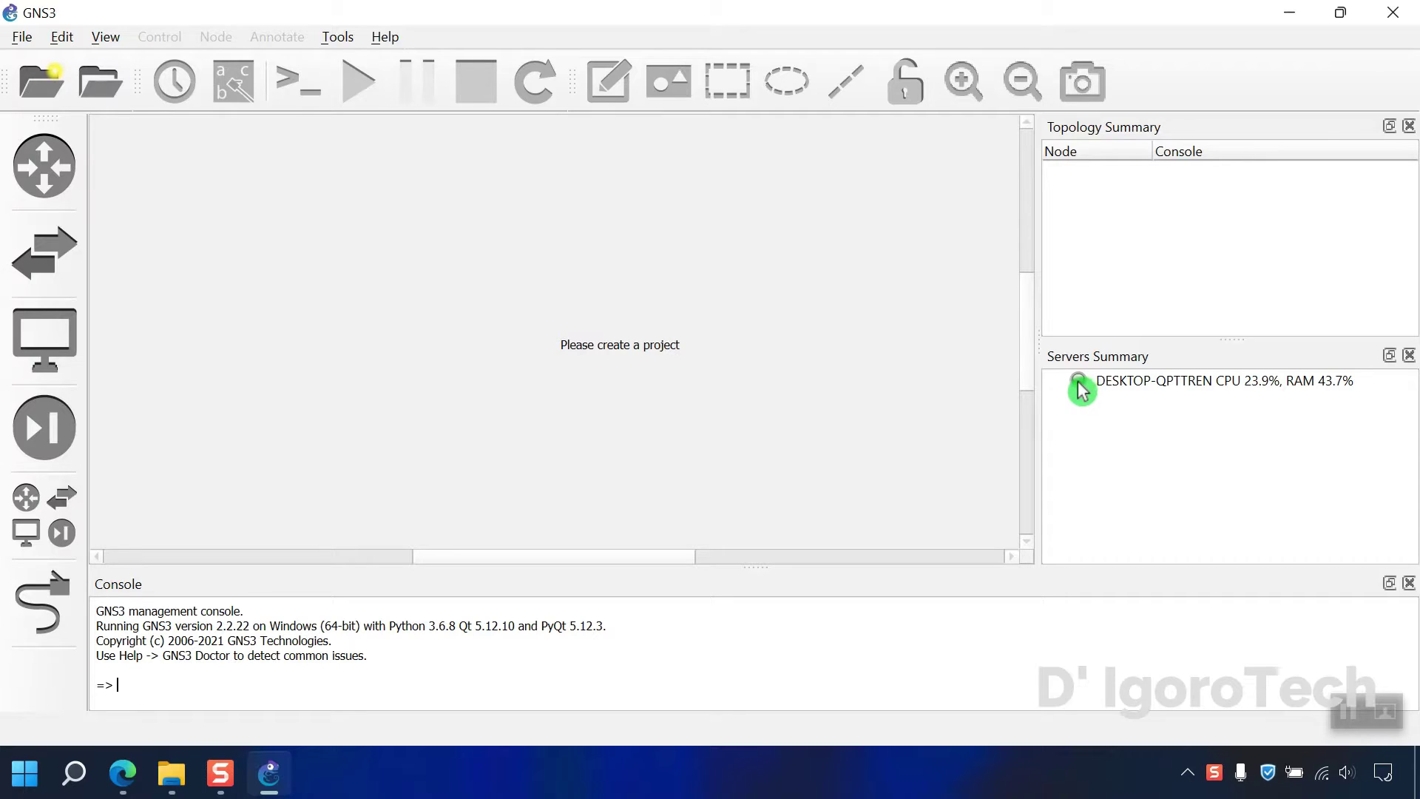
mouse_move(1080, 390)
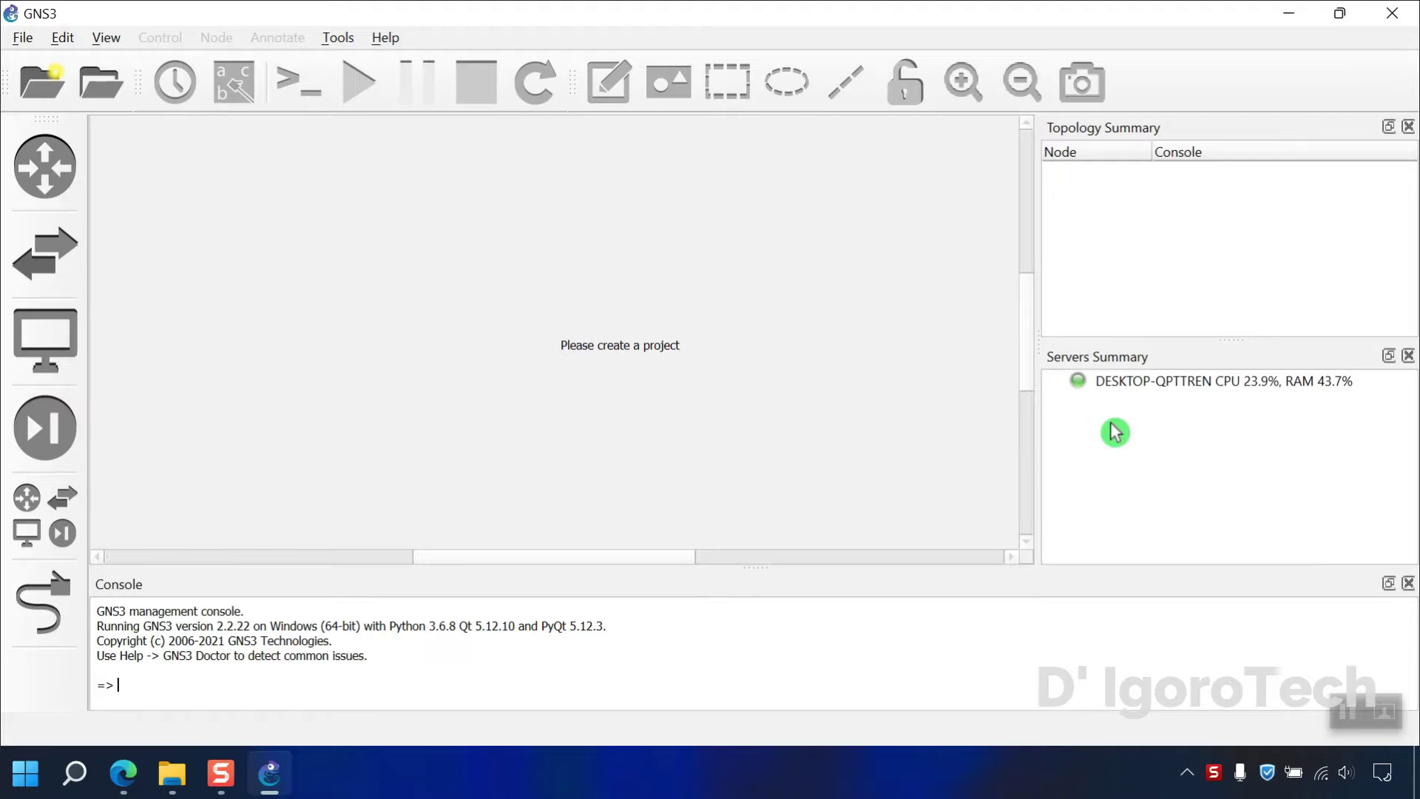
- Run GNS3 Doctor from the Help menu and close its all-OK report
click(386, 38)
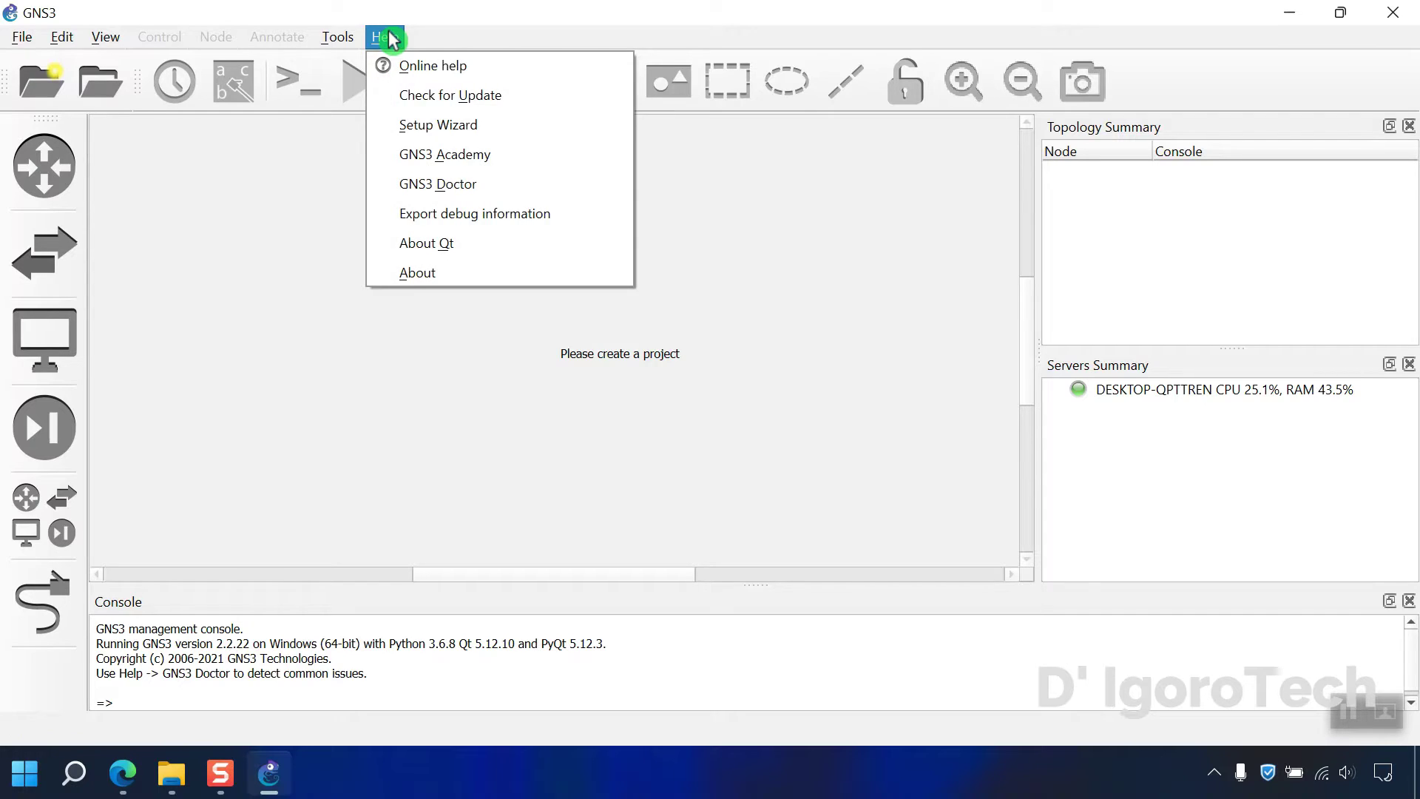
click(455, 186)
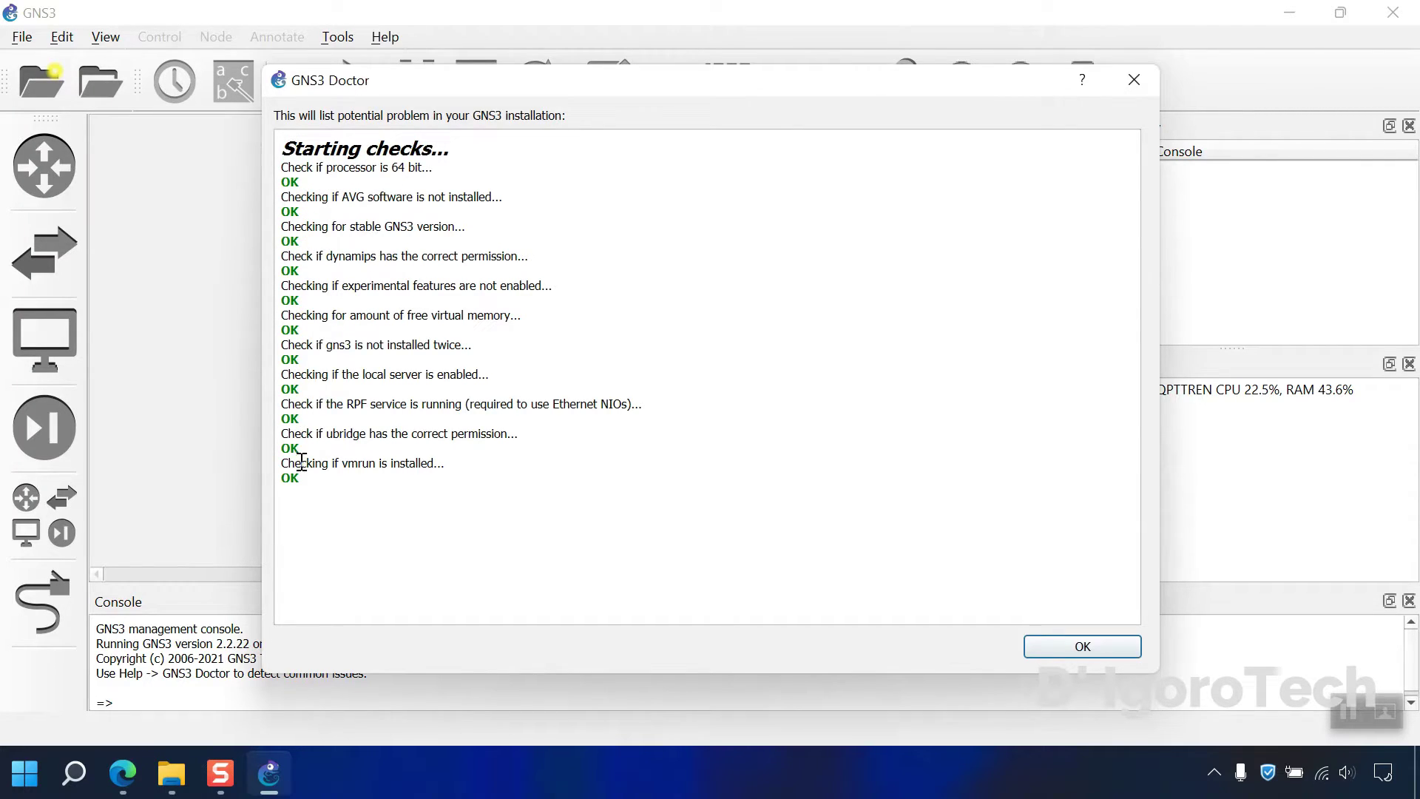
click(1056, 651)
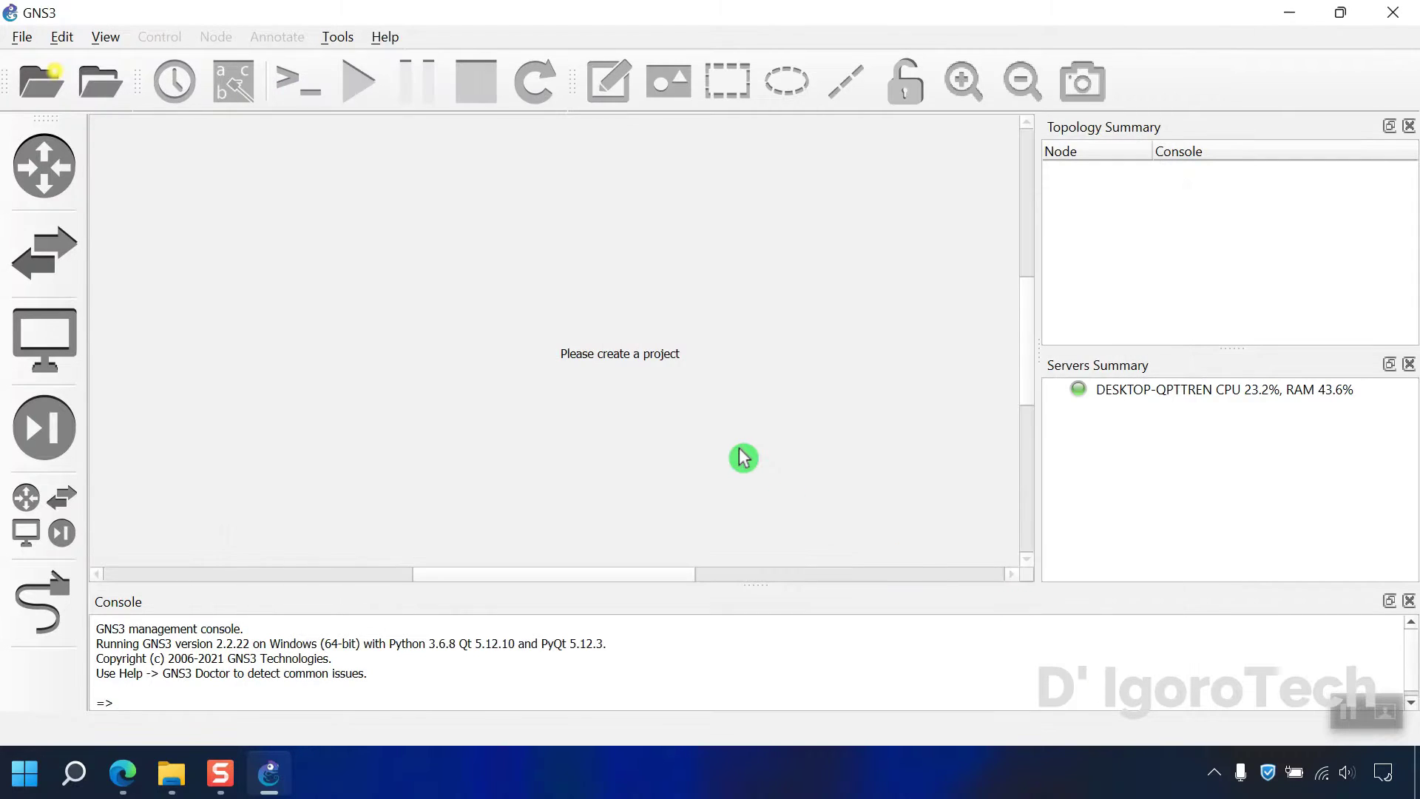
- Inspect the two GNS3 Network simulator processes in Task Manager, then close it
key(ctrl+shift+Escape)
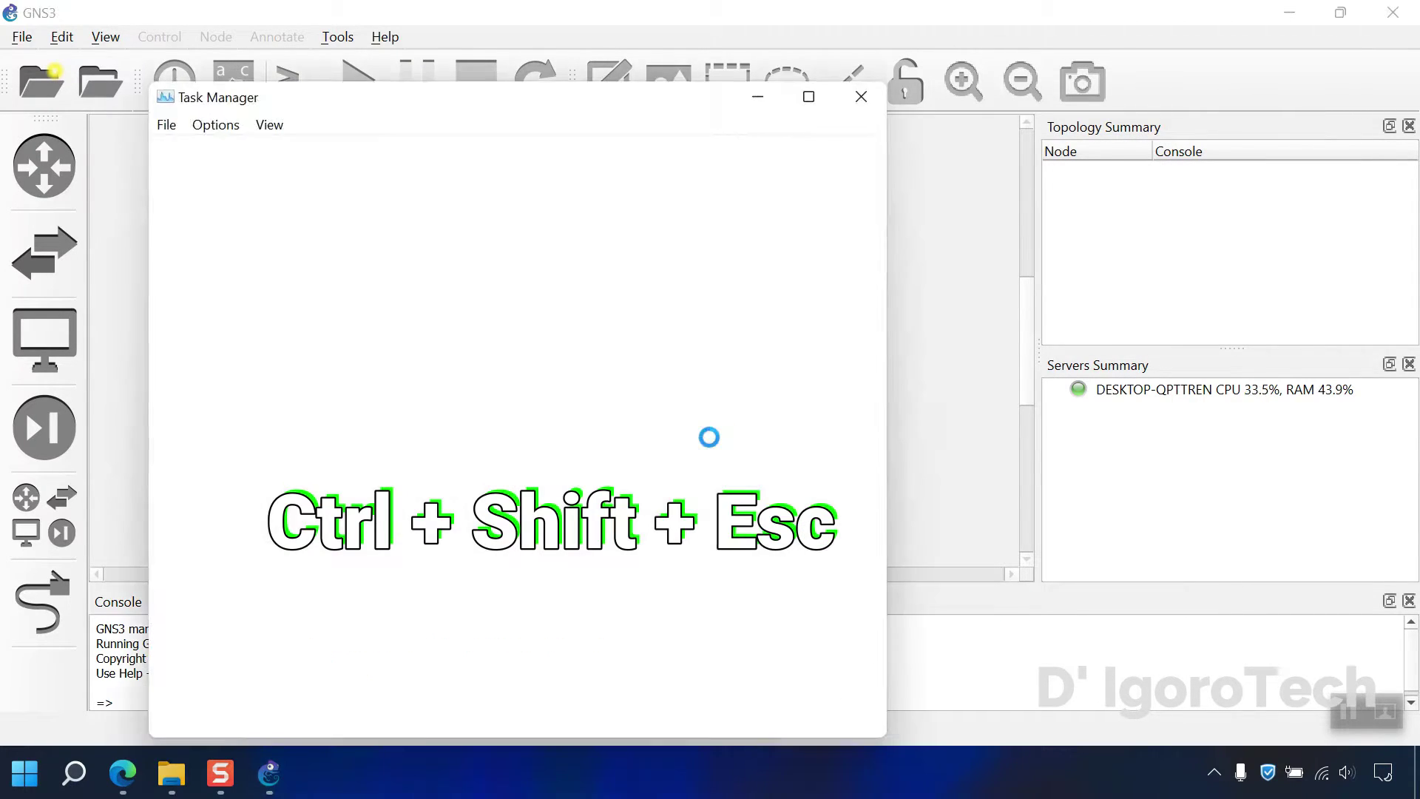
click(163, 289)
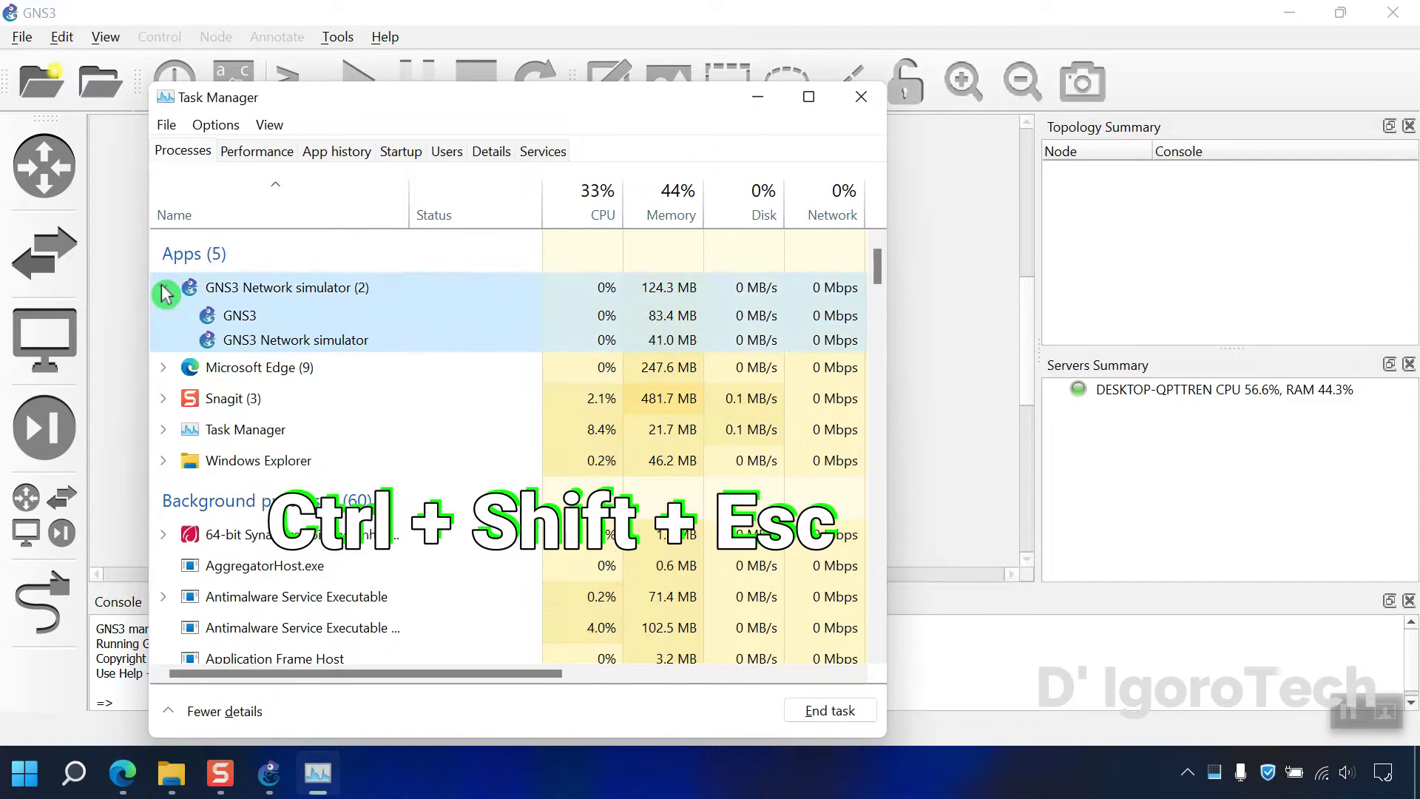
click(648, 317)
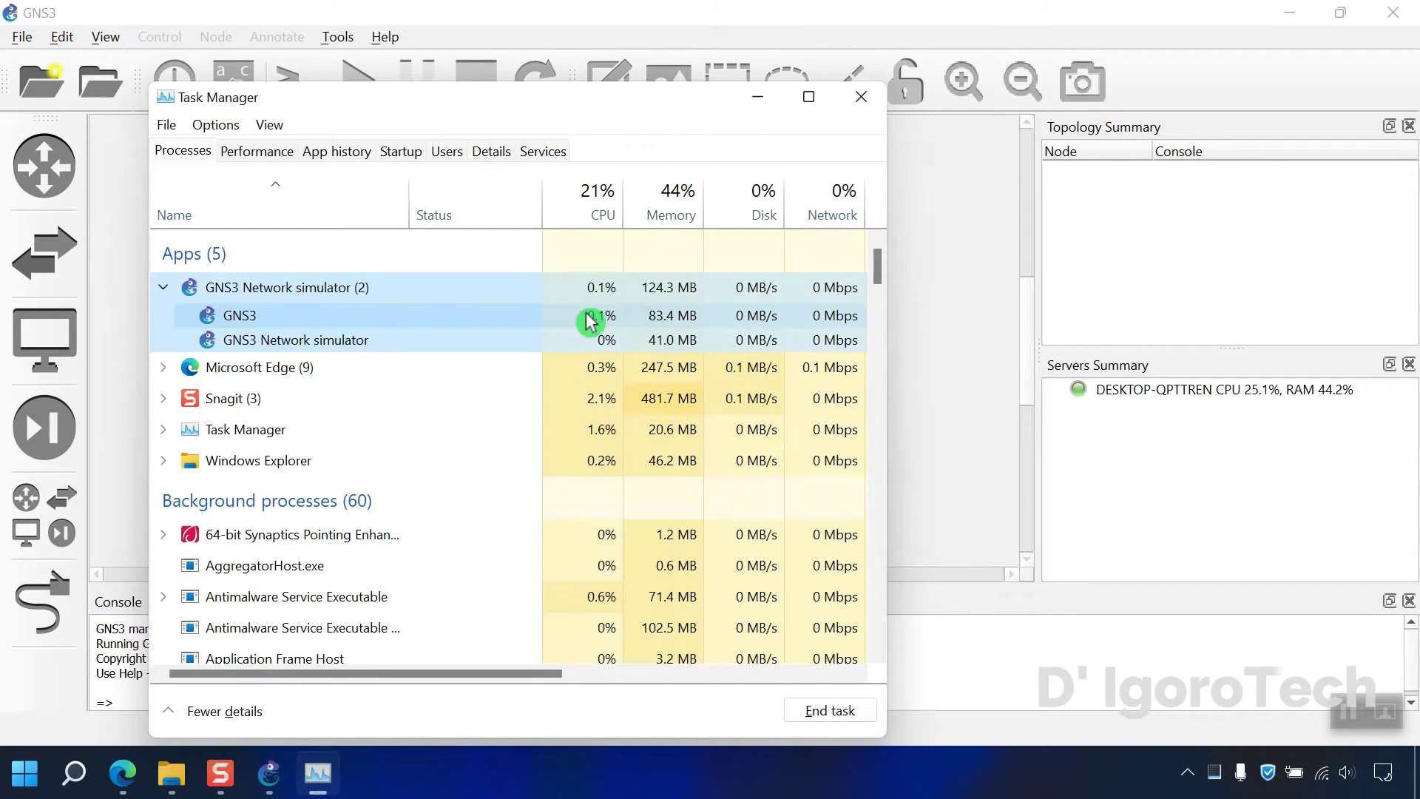
click(858, 96)
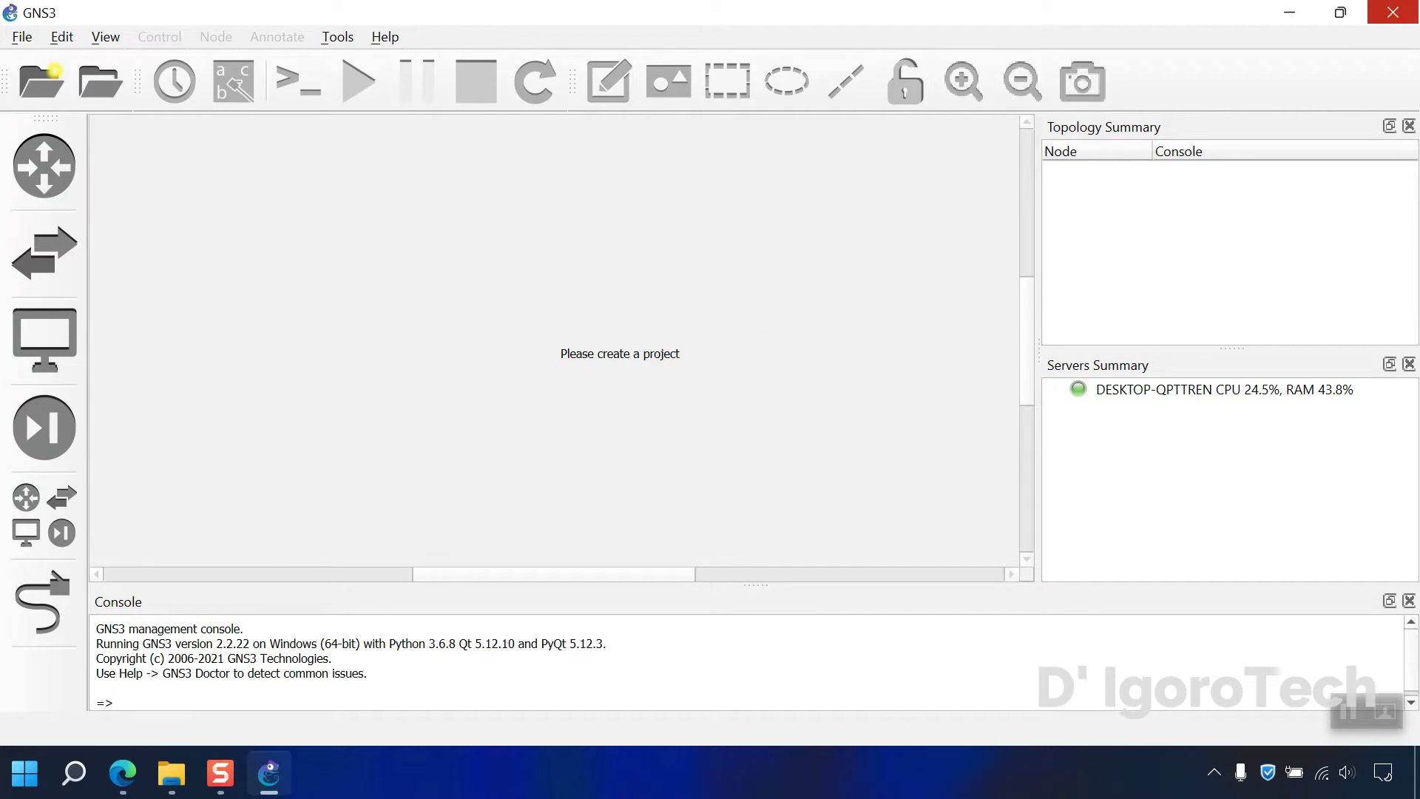
- Restart GNS3 and create a new project named 'My First Project'
click(1393, 12)
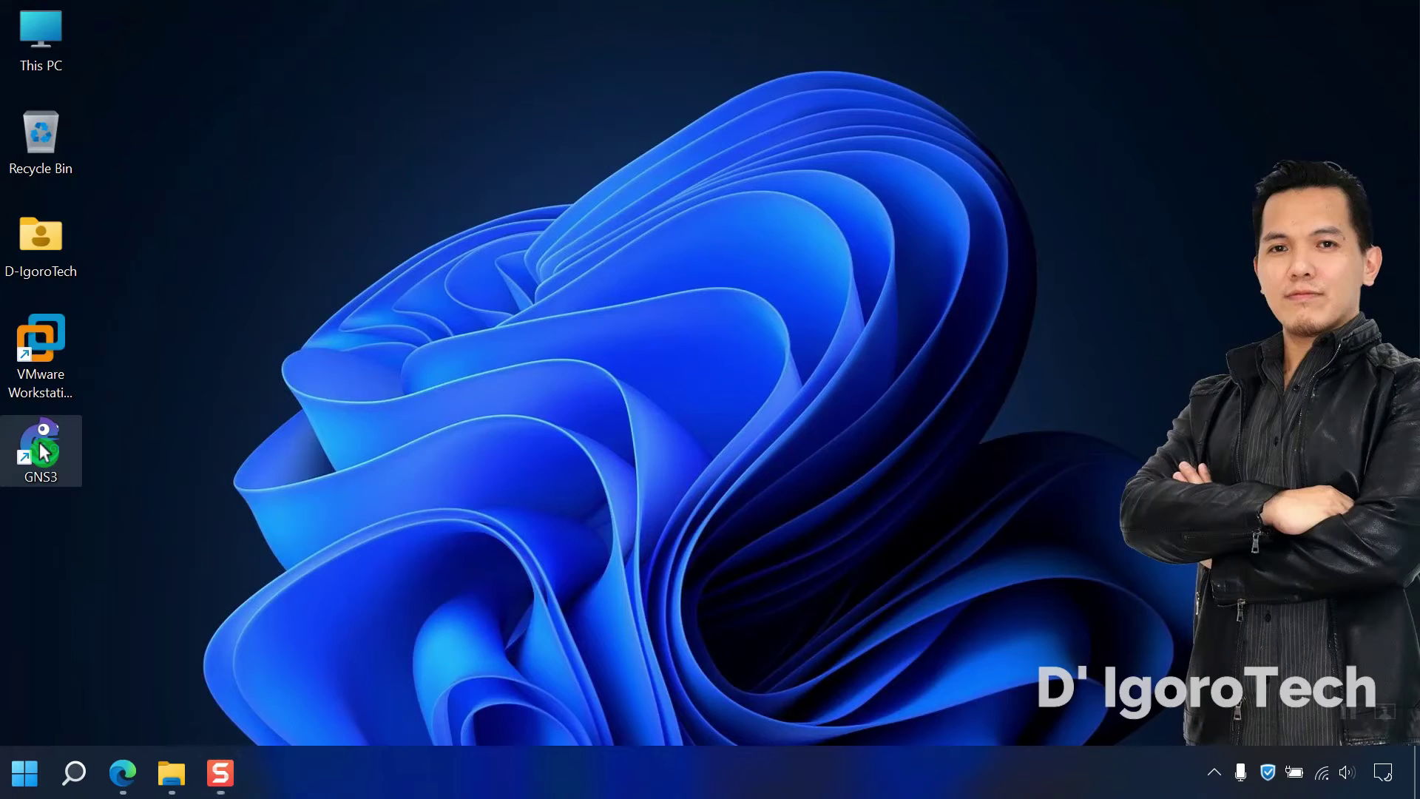
double_click(38, 442)
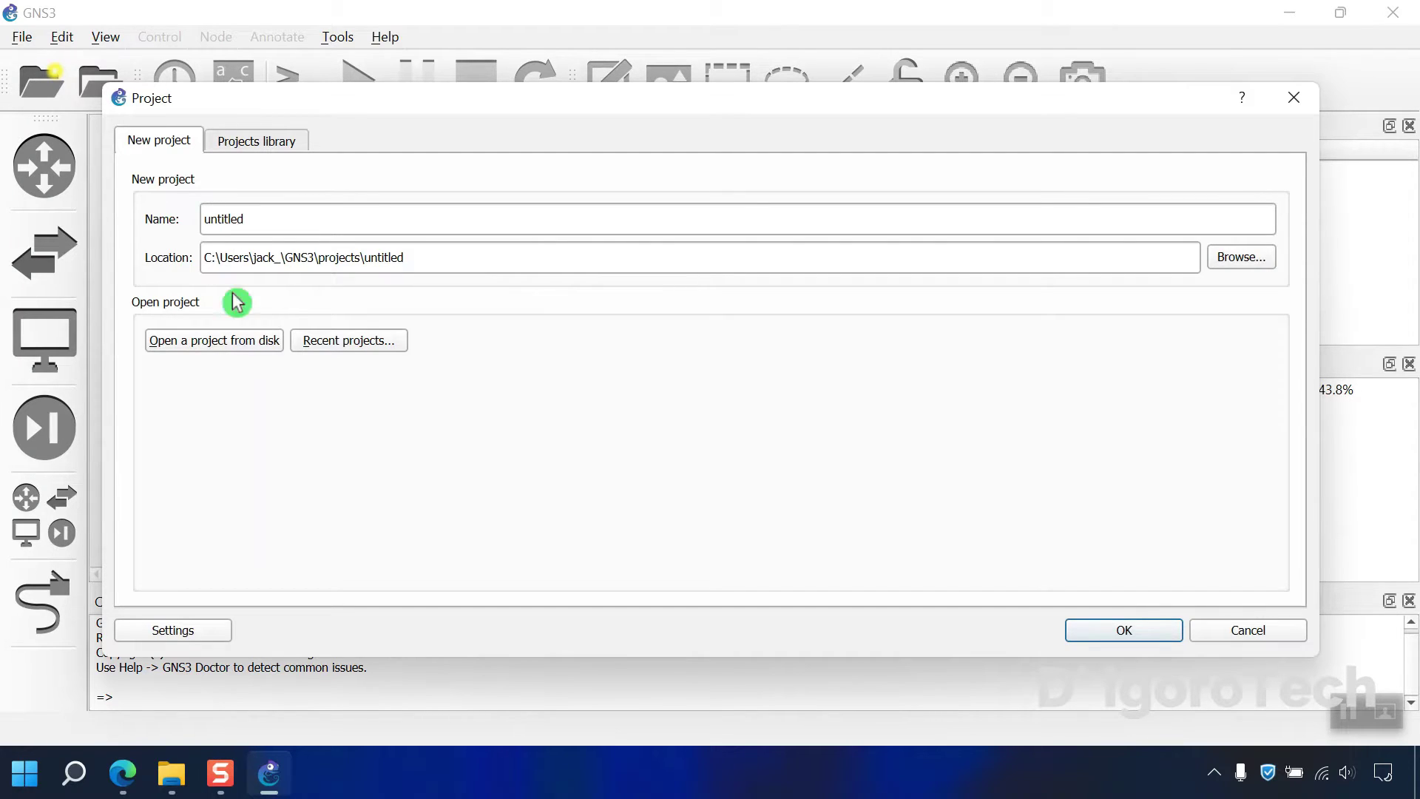
double_click(201, 226)
key(BackSpace)
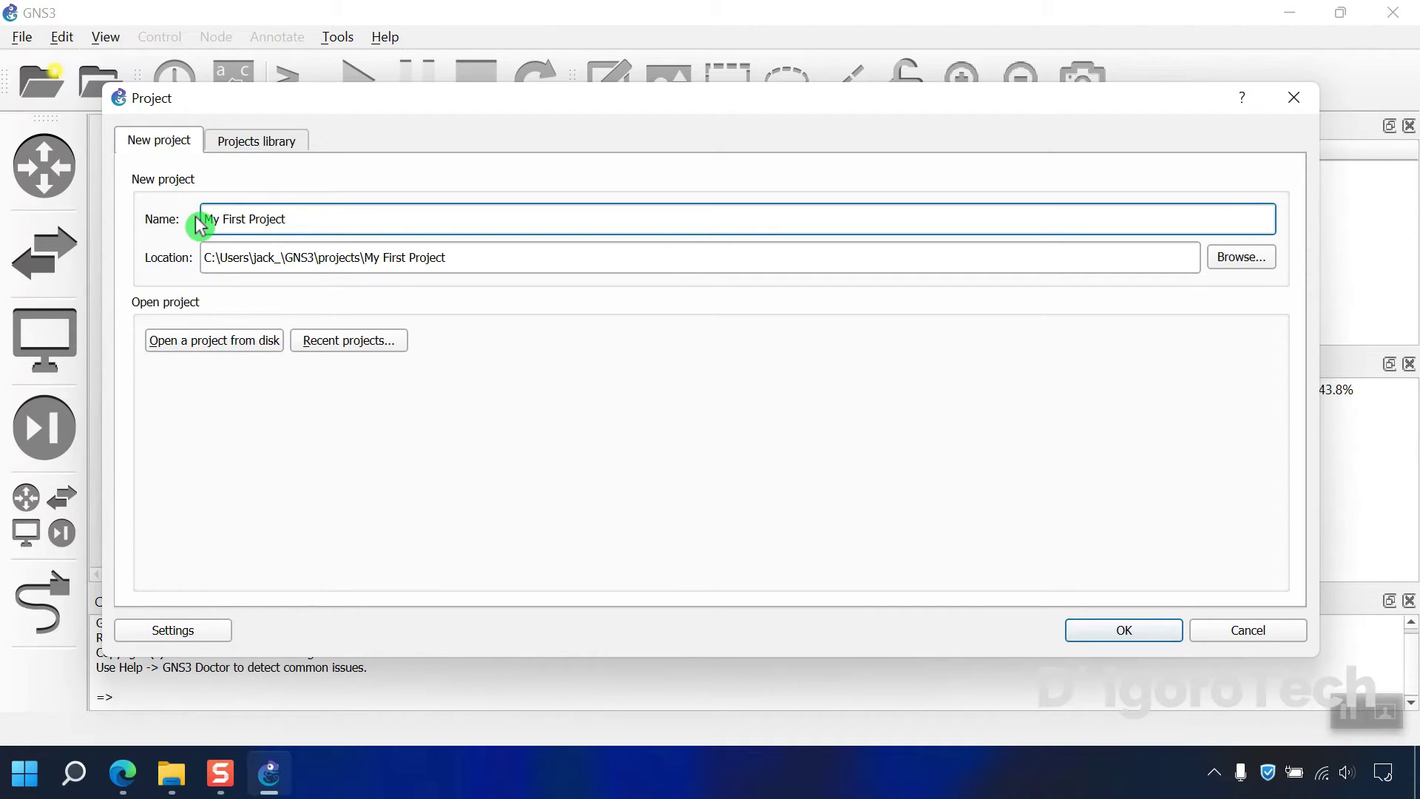
click(1134, 633)
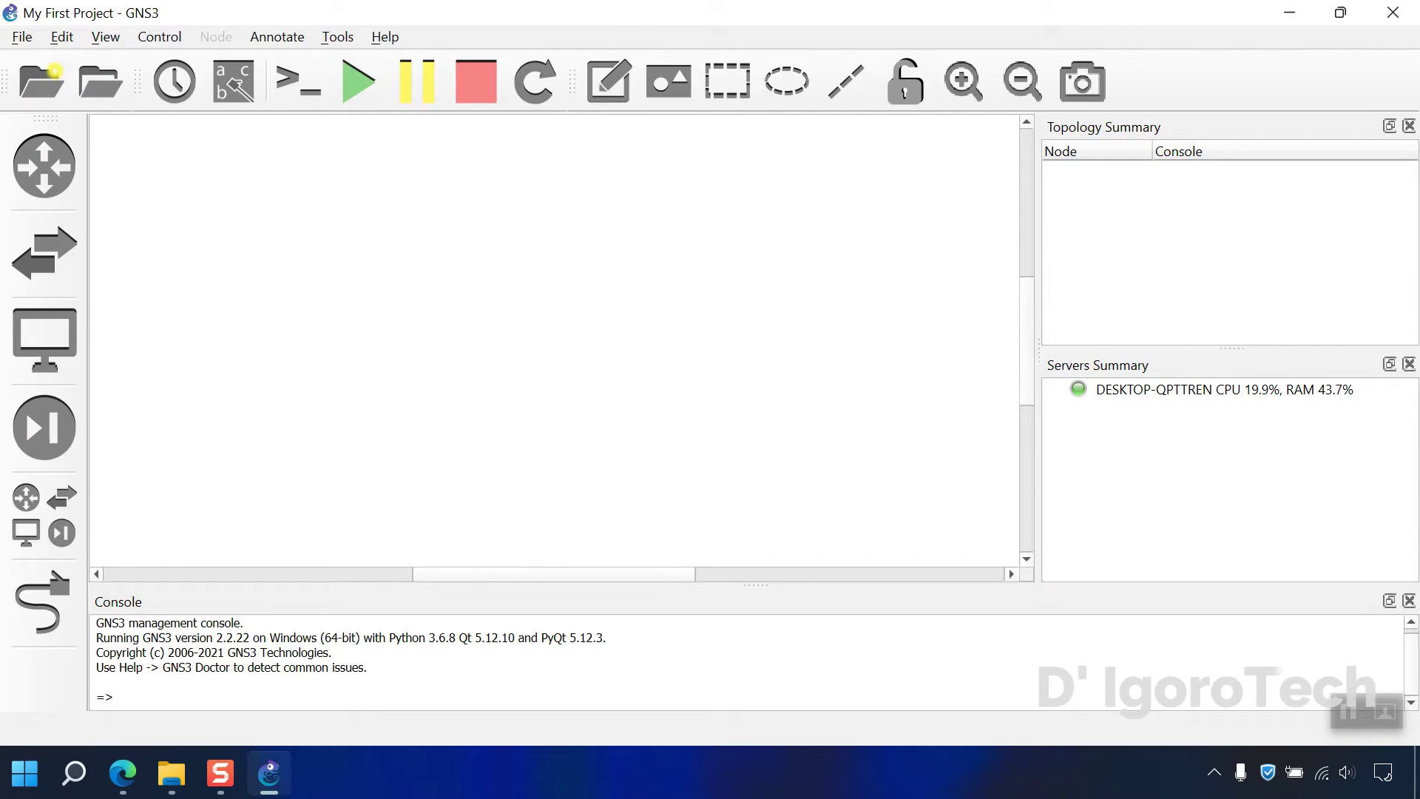
click(22, 36)
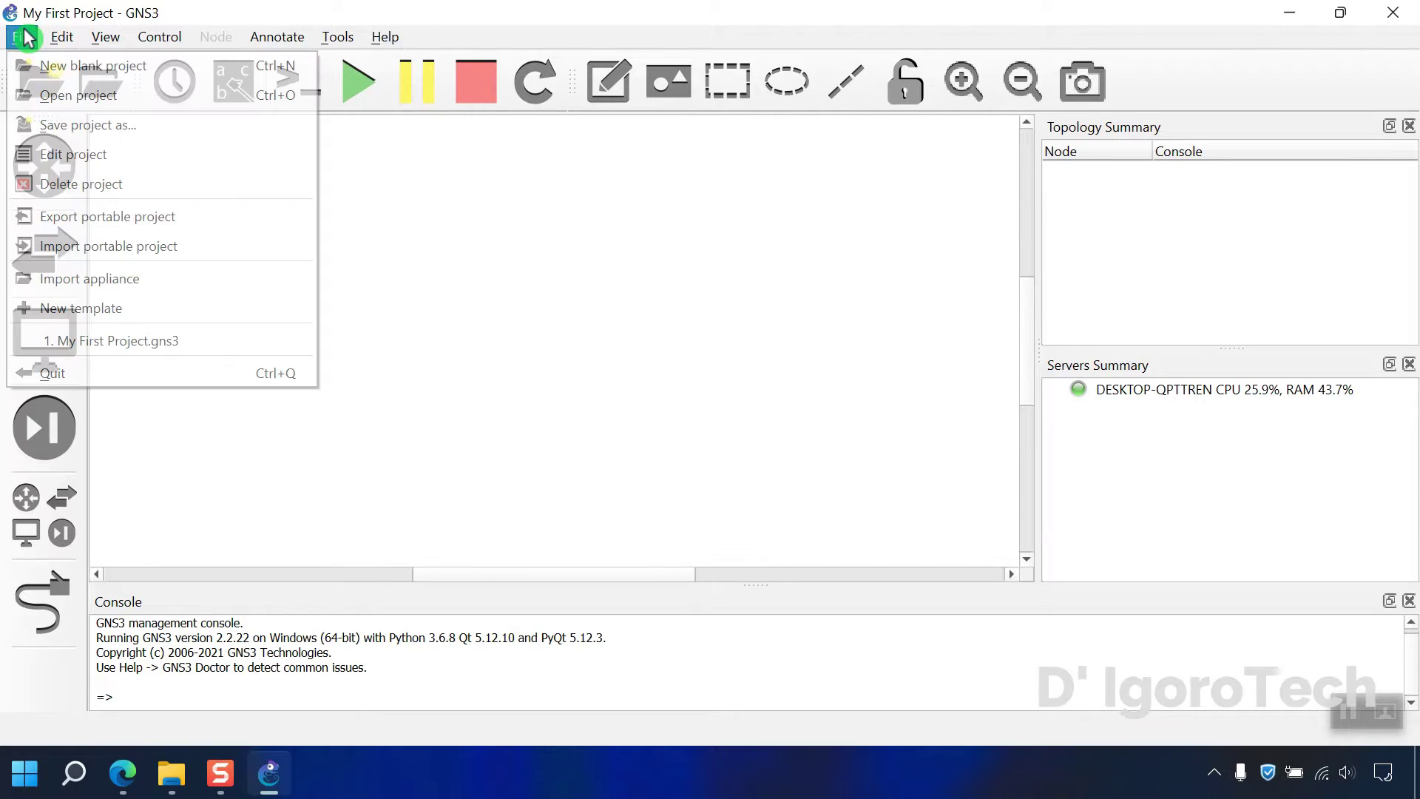
click(50, 68)
drag(244, 219, 206, 196)
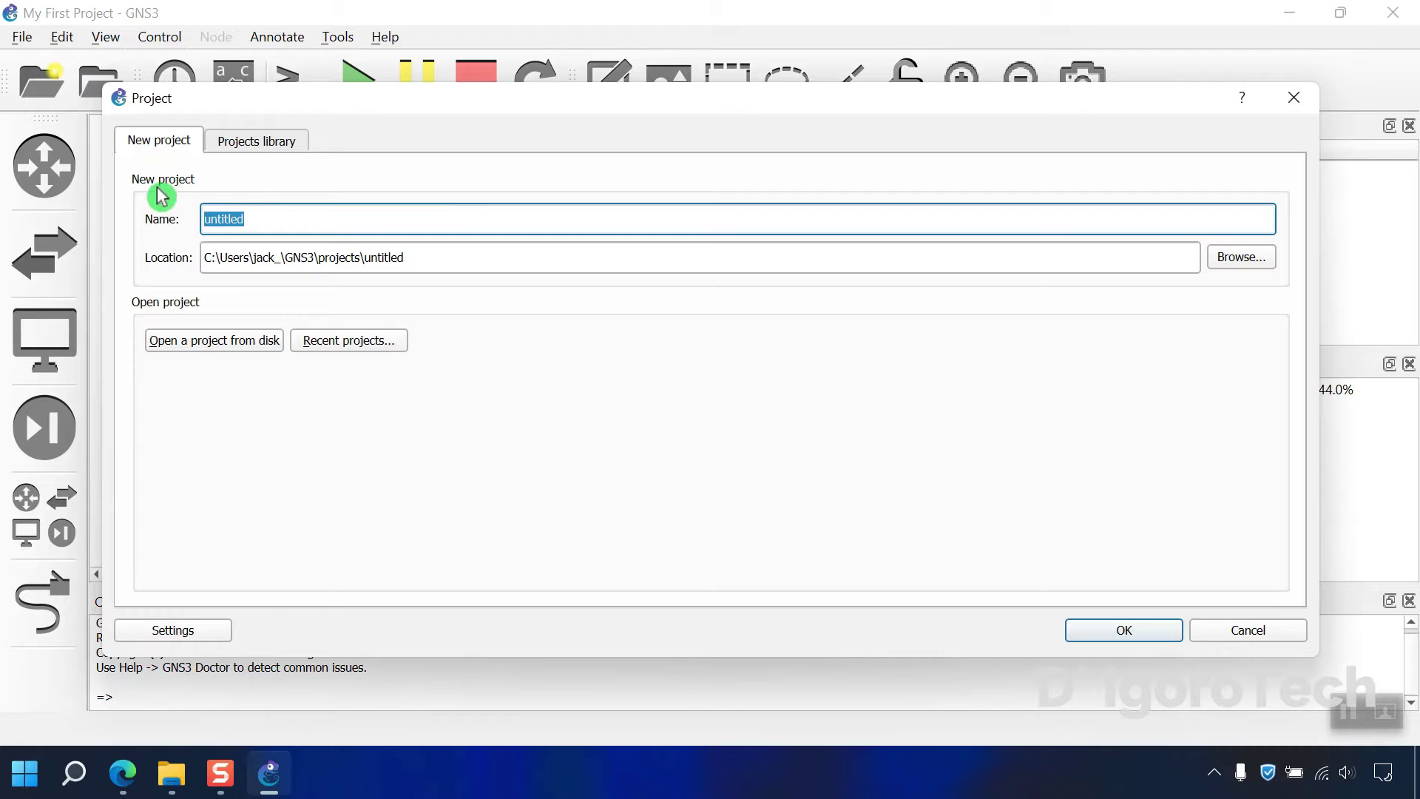
text(My First Project)
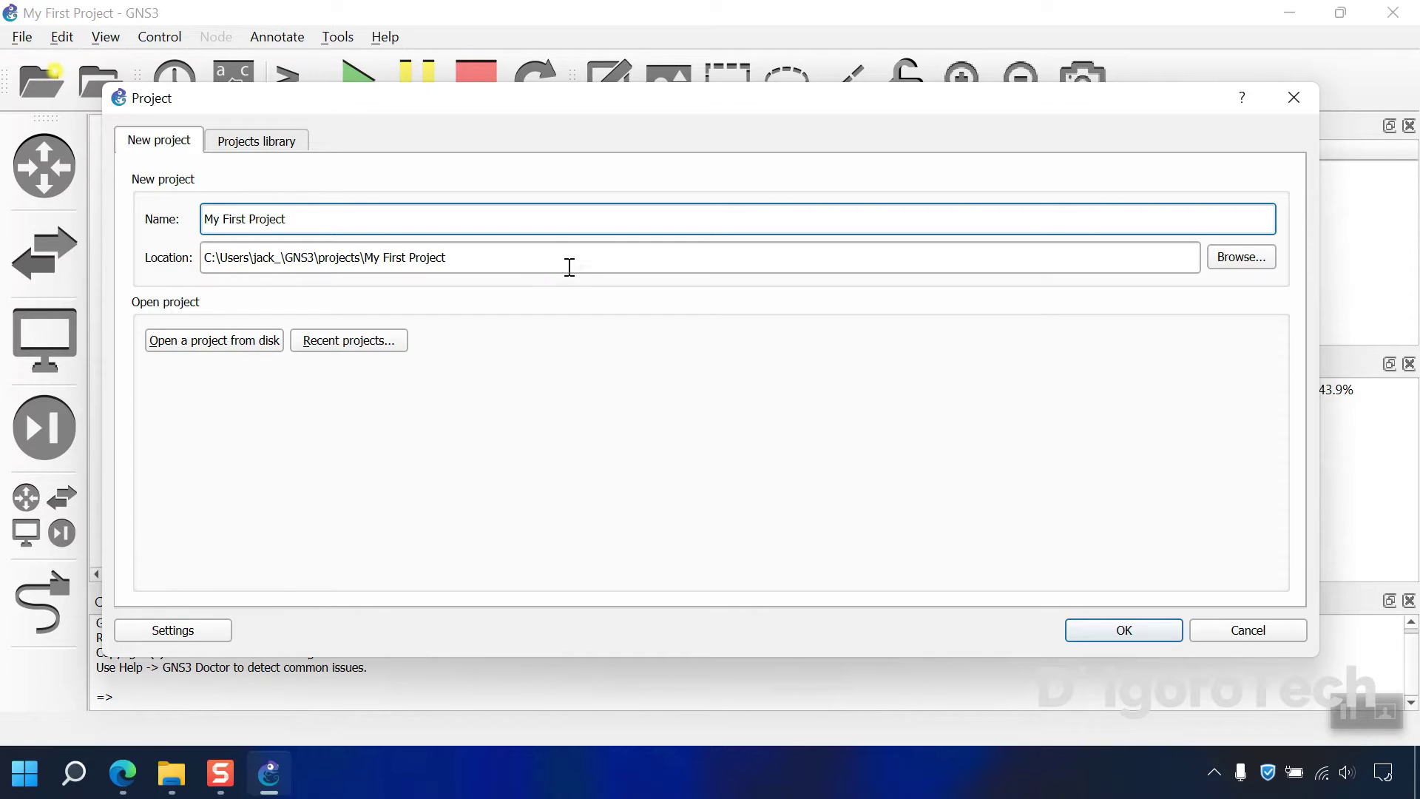
click(1106, 634)
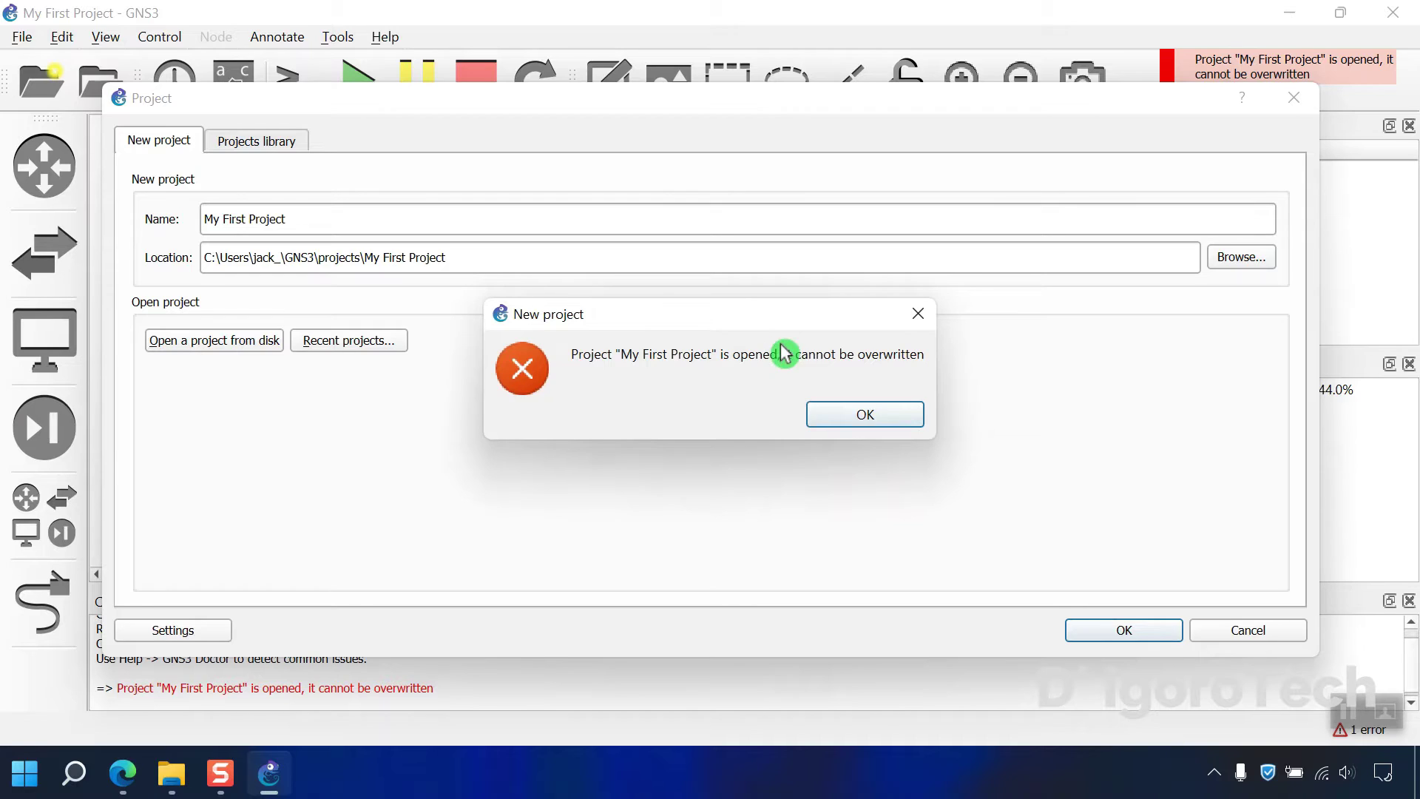
click(879, 409)
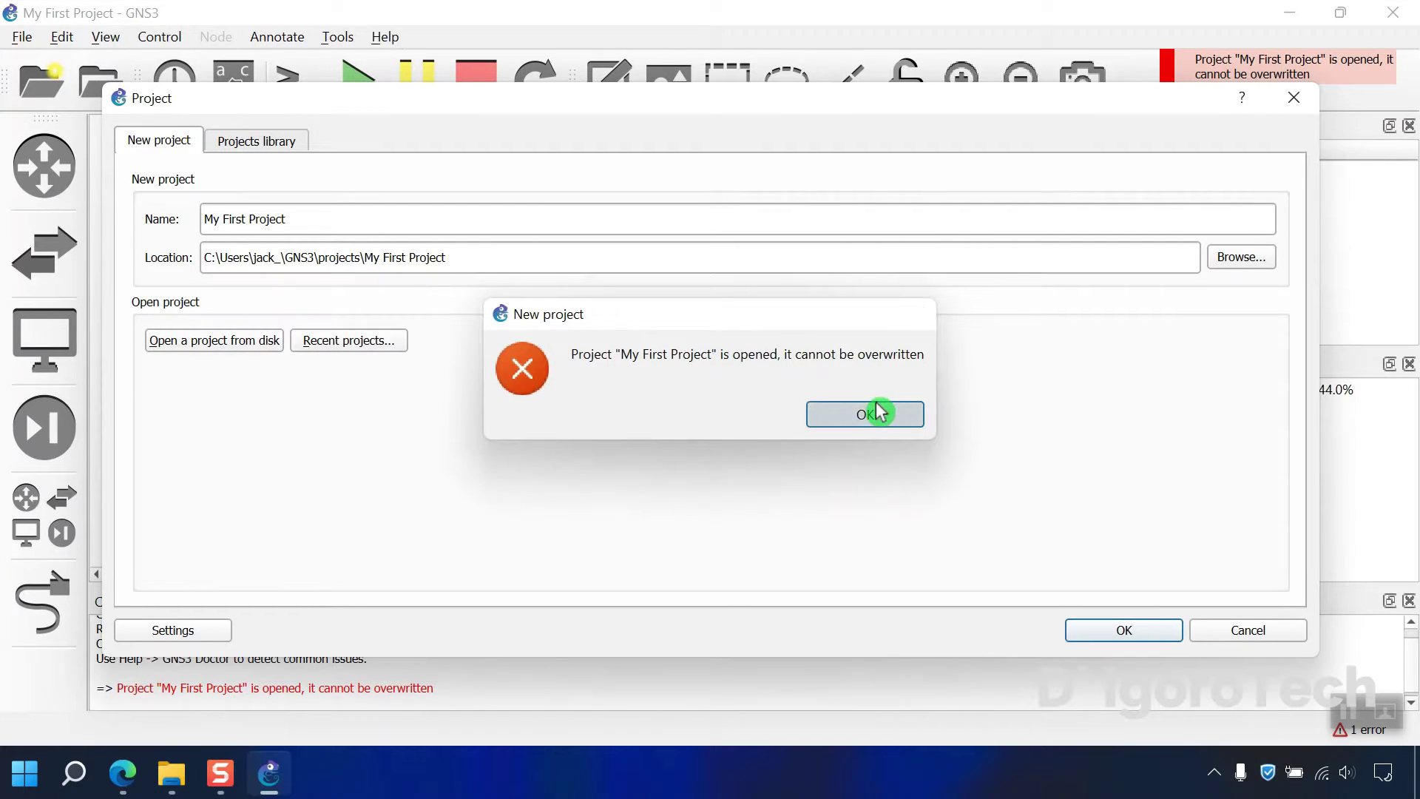
click(1291, 96)
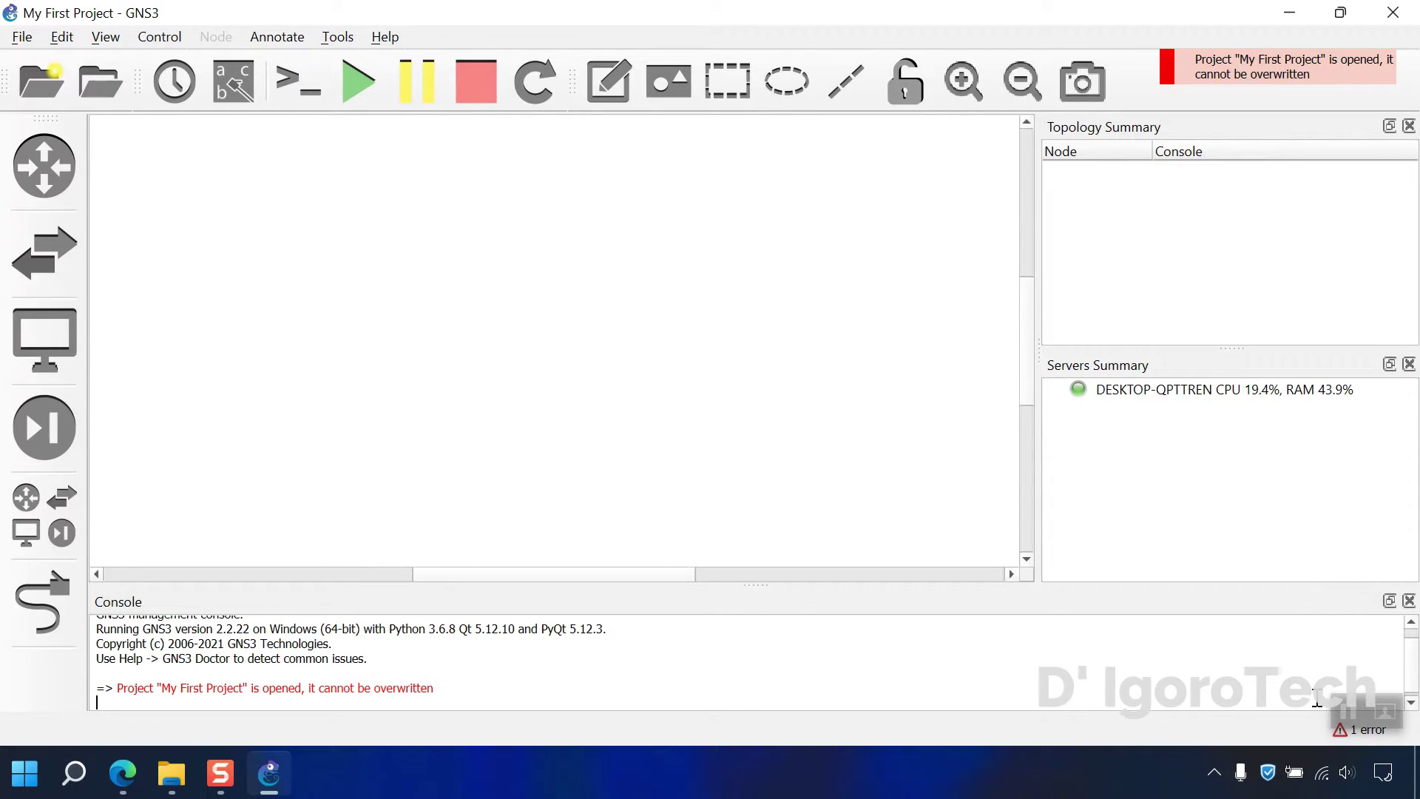
click(1348, 736)
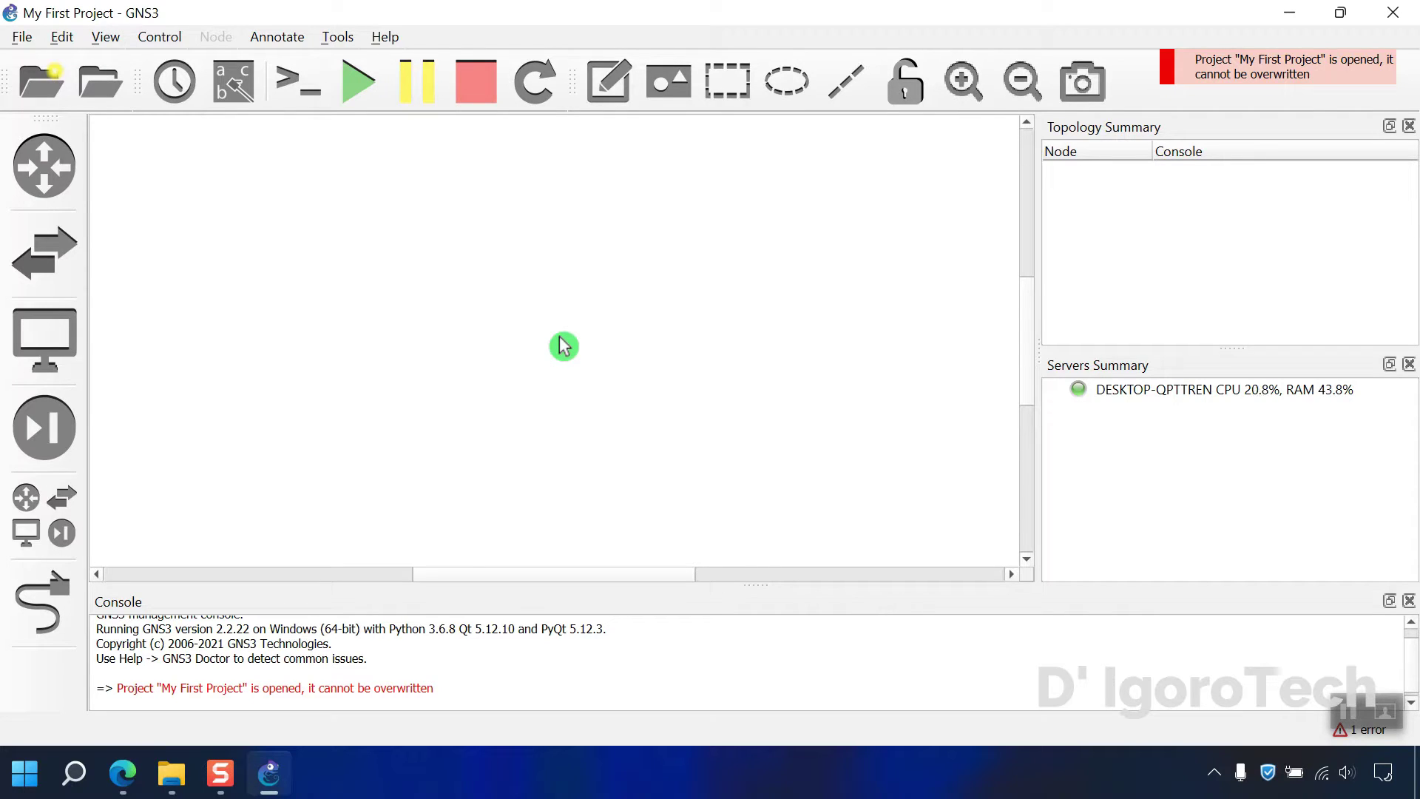
- Add an Ethernet switch and two VPCS hosts to the canvas
click(52, 260)
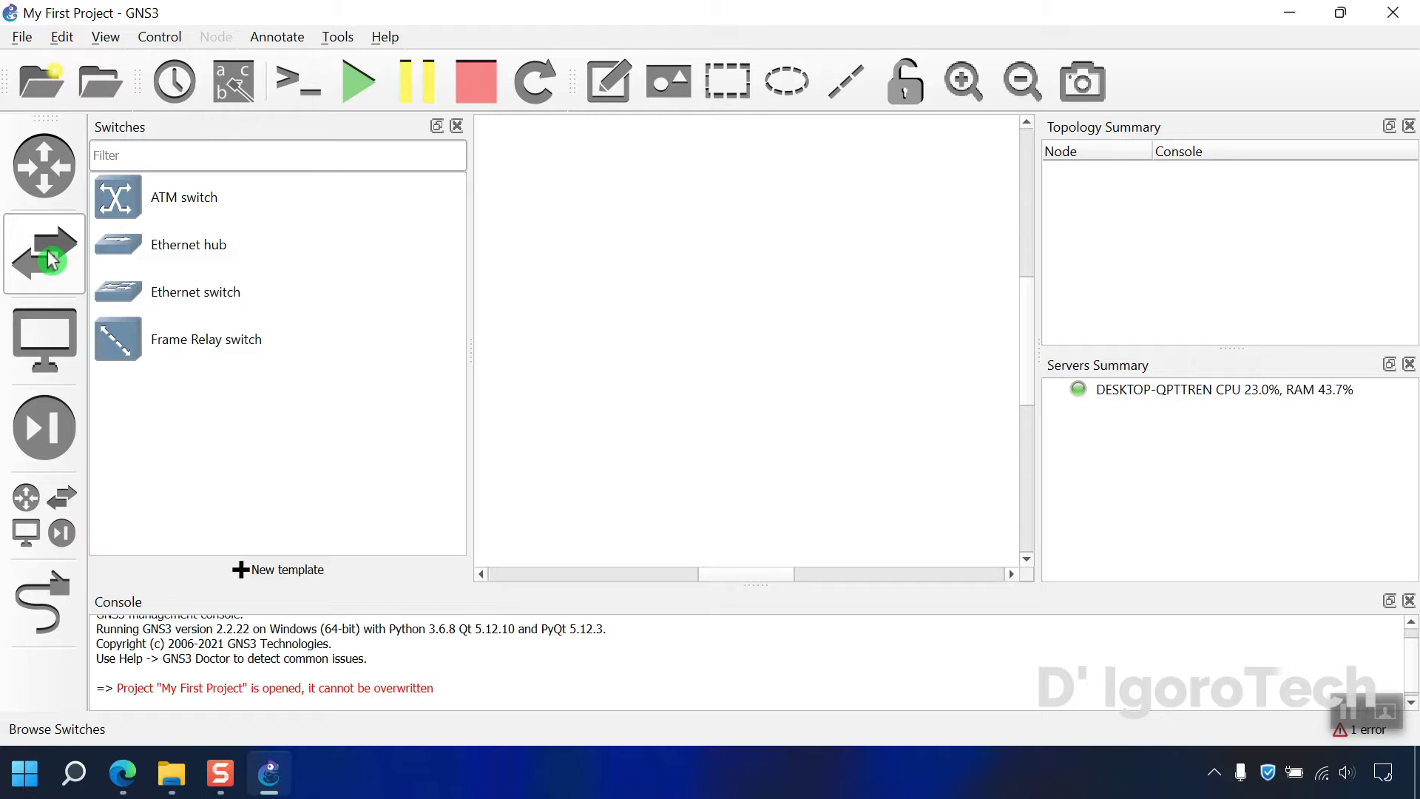
drag(162, 296, 713, 304)
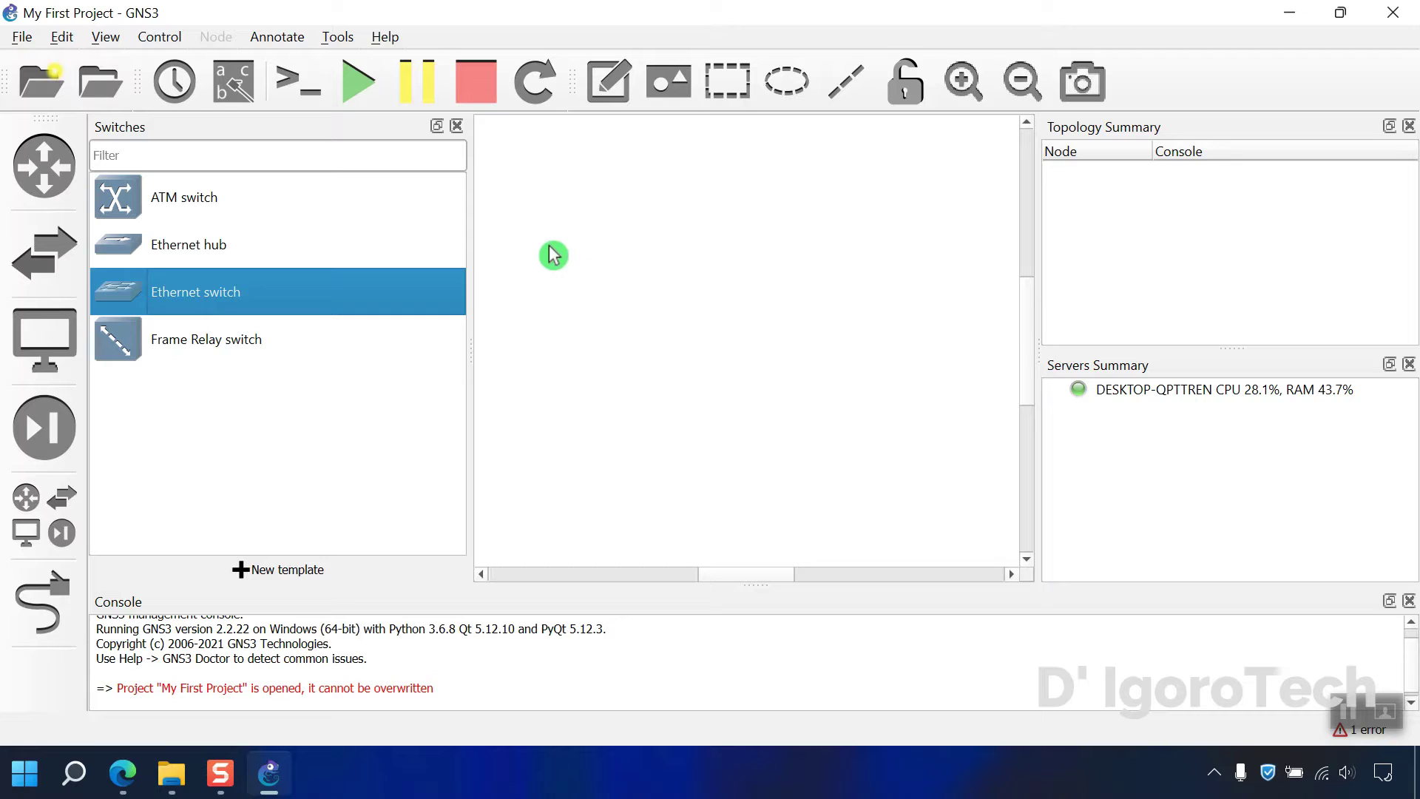
click(52, 347)
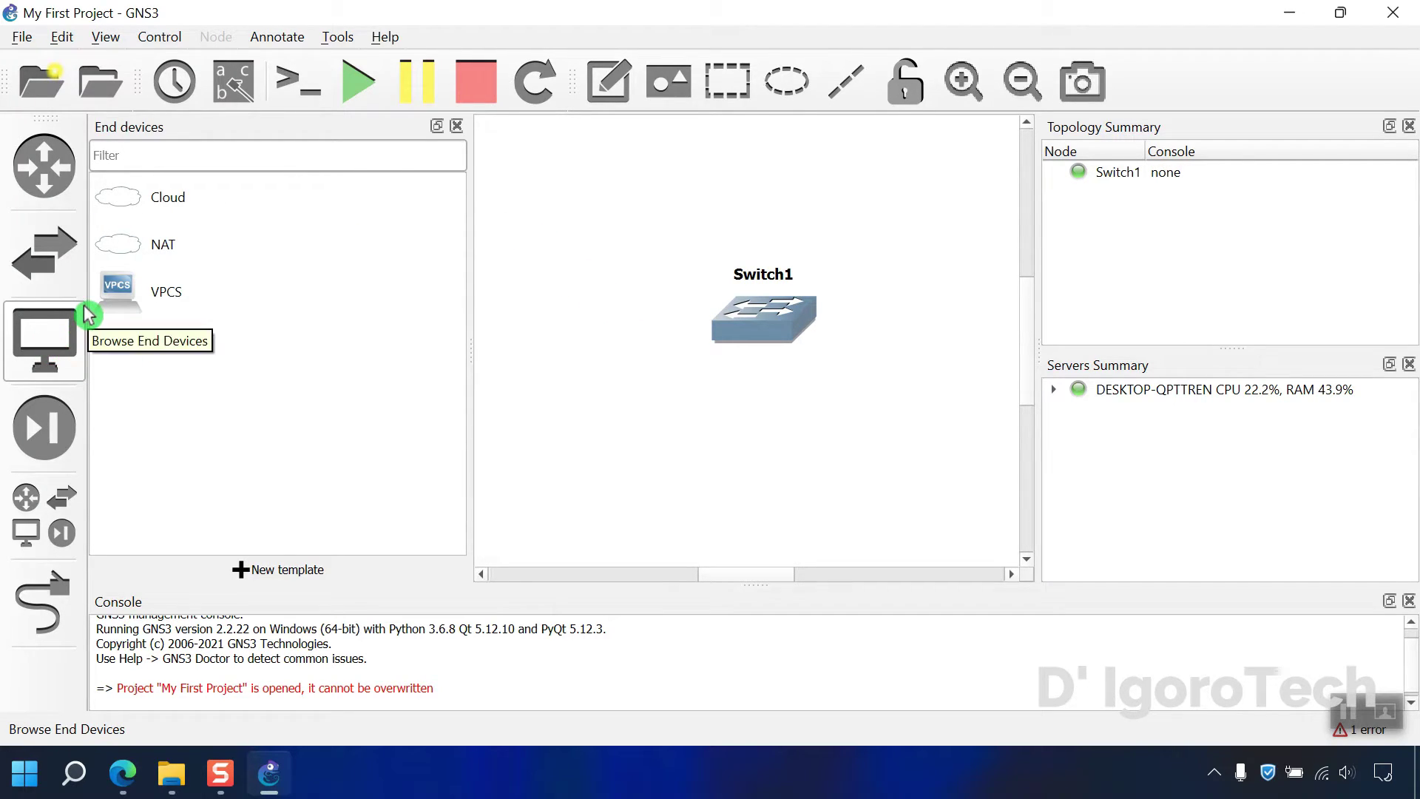
drag(117, 307, 704, 486)
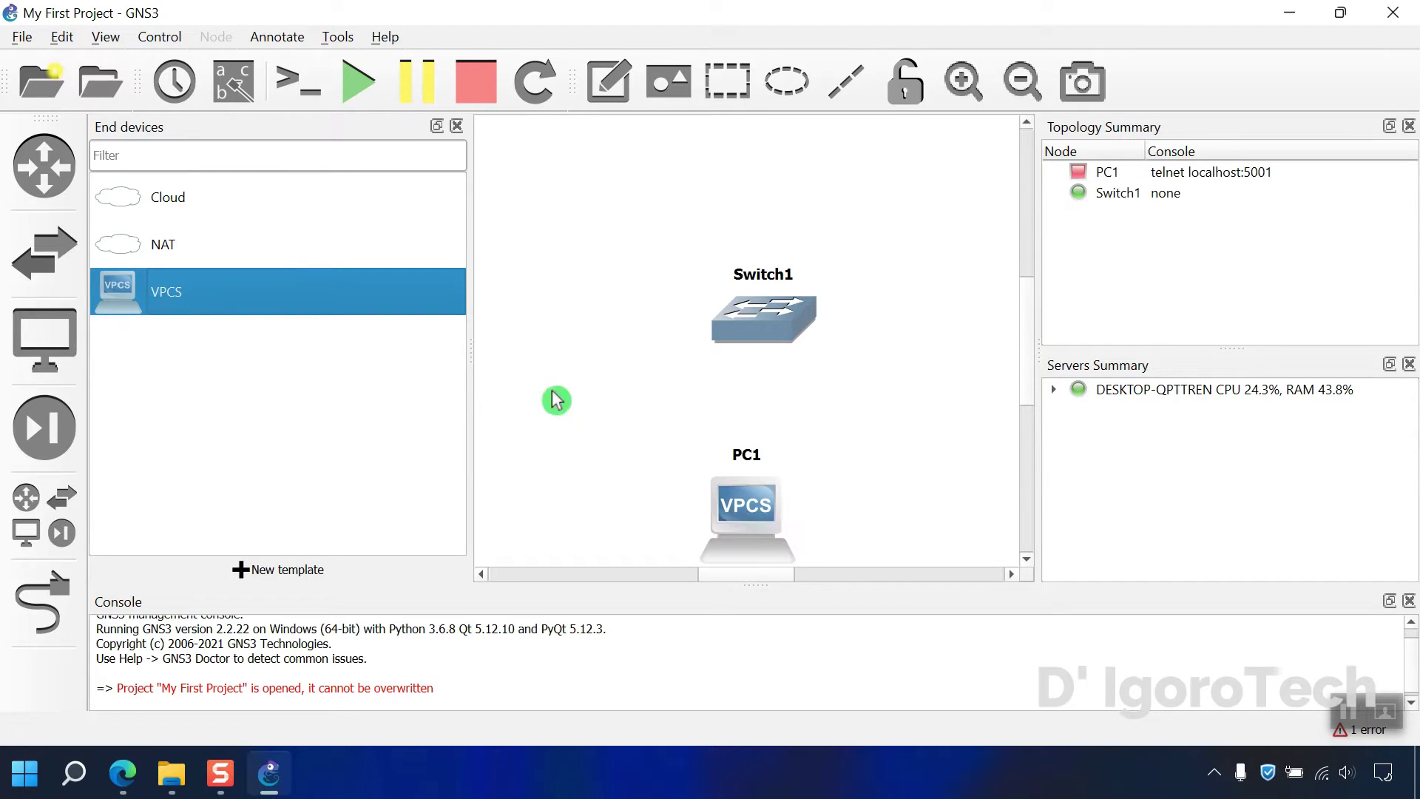
drag(158, 285, 881, 480)
- Arrange PC1, Switch1 and PC2 in a row from left to right
click(457, 127)
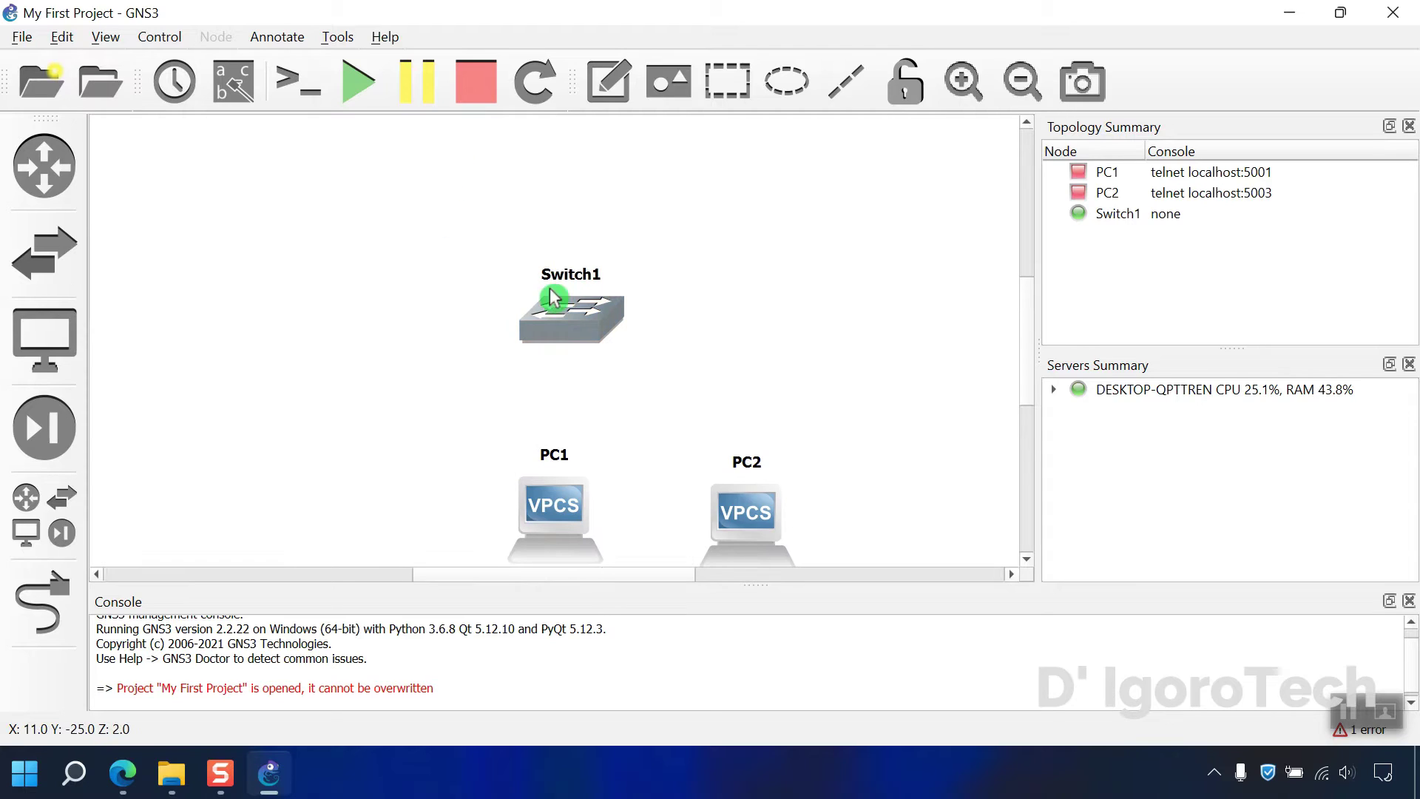
drag(571, 521, 219, 299)
drag(564, 334, 463, 314)
drag(732, 495, 741, 259)
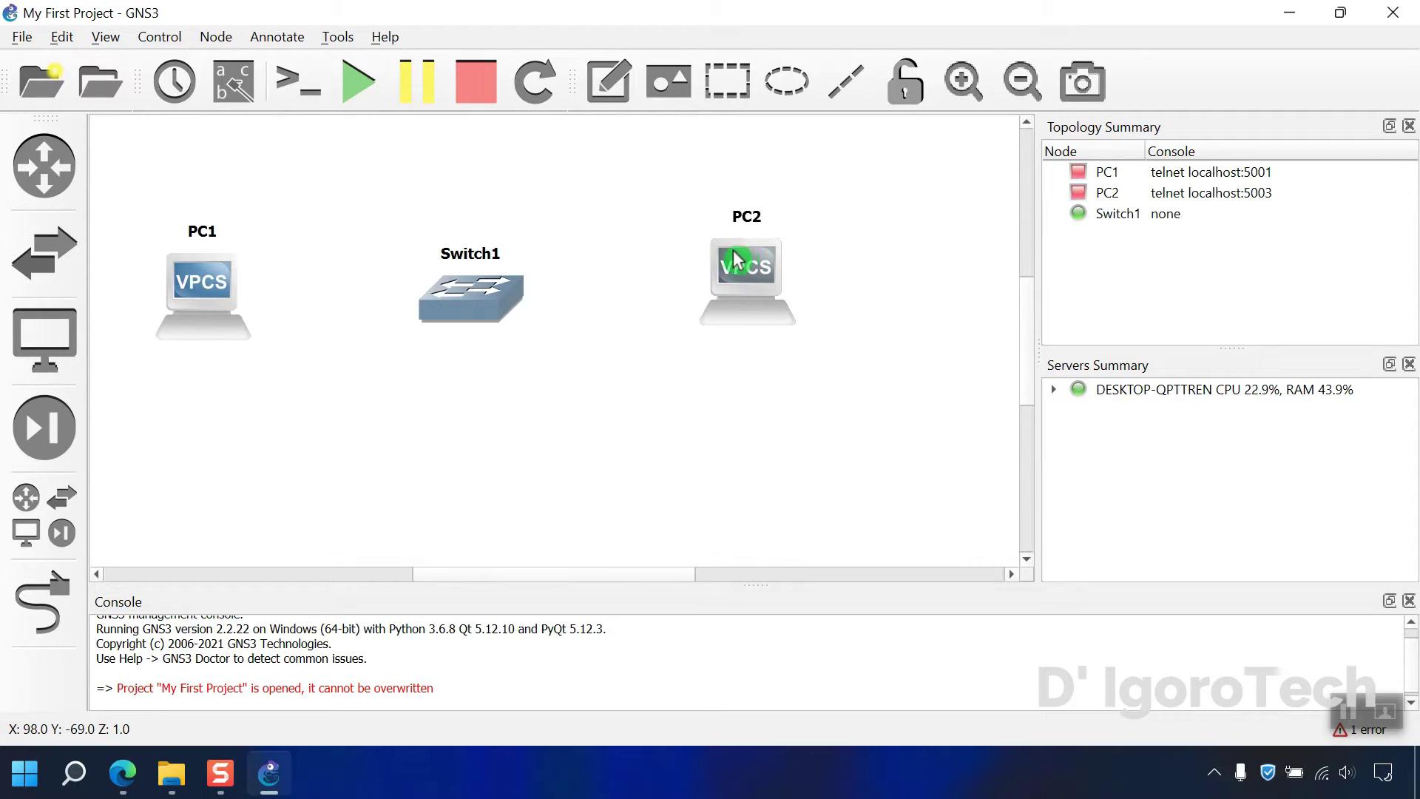
- Link PC1's Ethernet0 to Switch1's Ethernet0
click(59, 597)
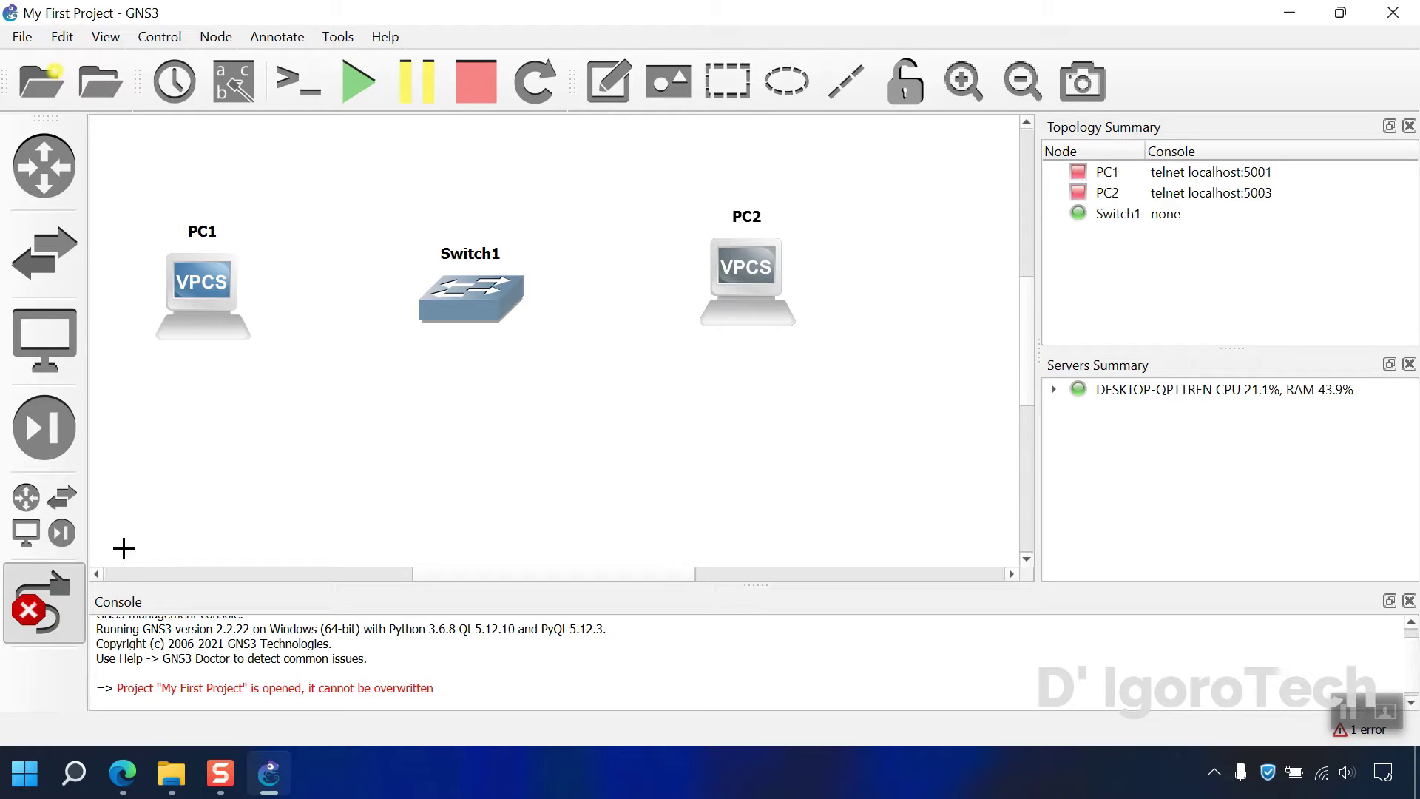
click(207, 292)
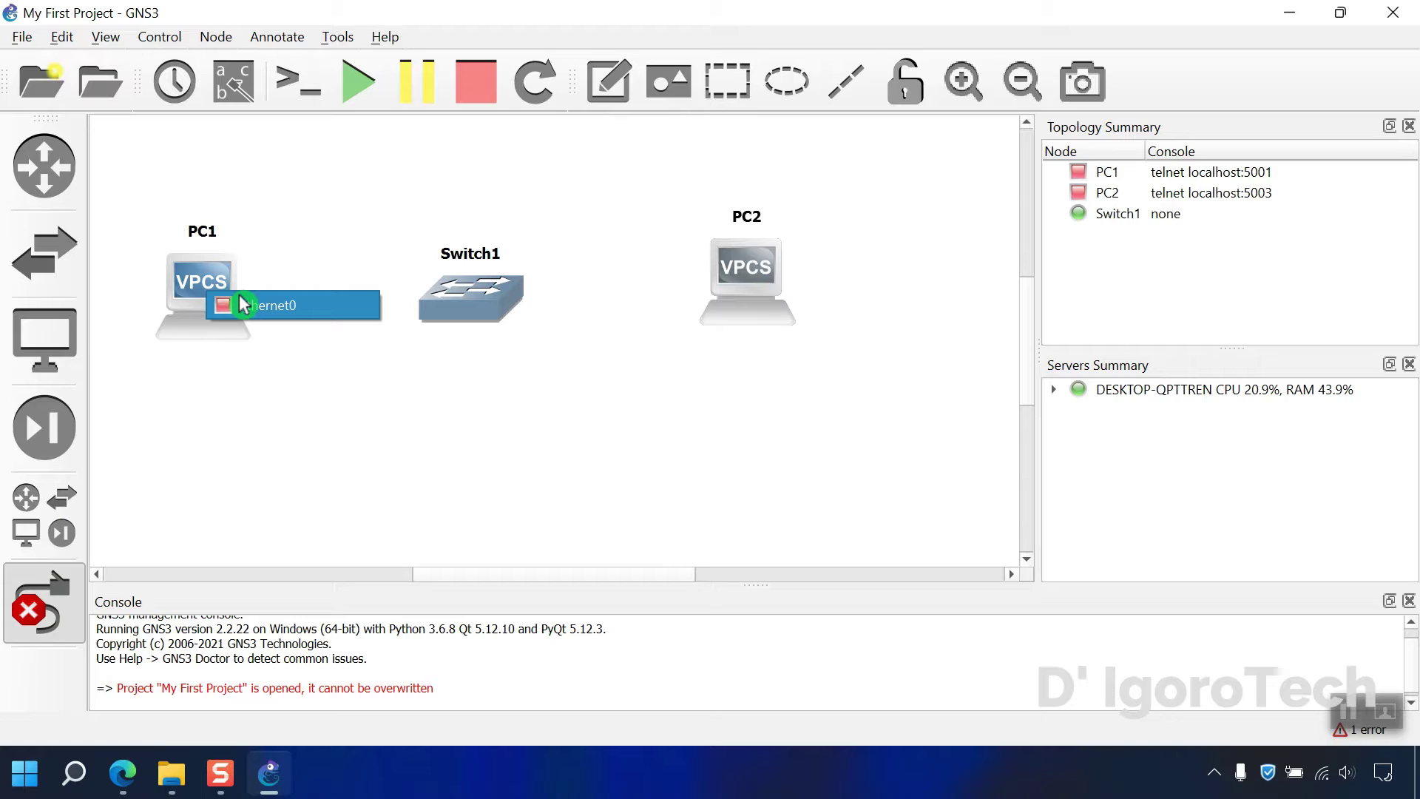
click(243, 303)
click(449, 293)
click(476, 308)
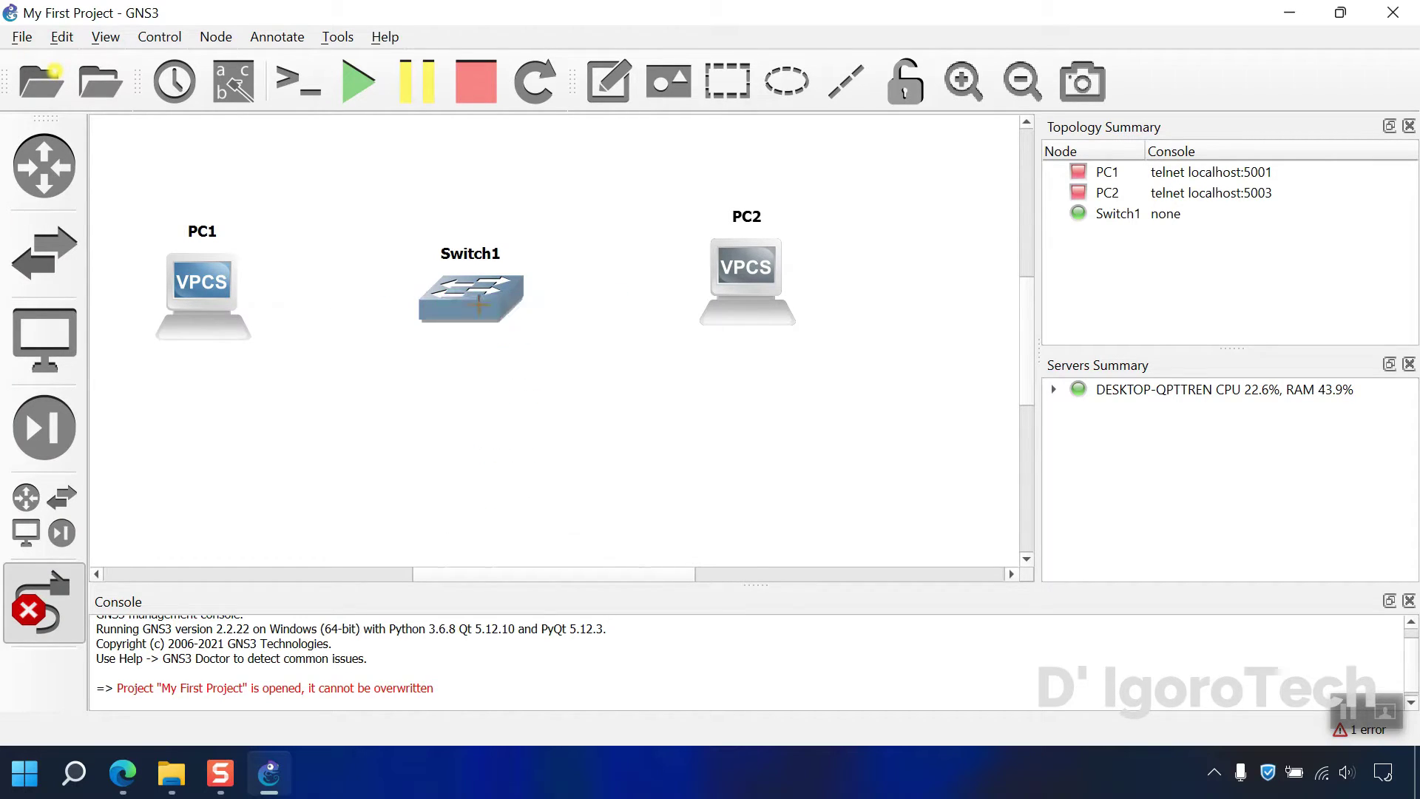
- Link Switch1's Ethernet1 to PC2's Ethernet0 and nudge Switch1 to straighten the links
click(486, 295)
click(523, 338)
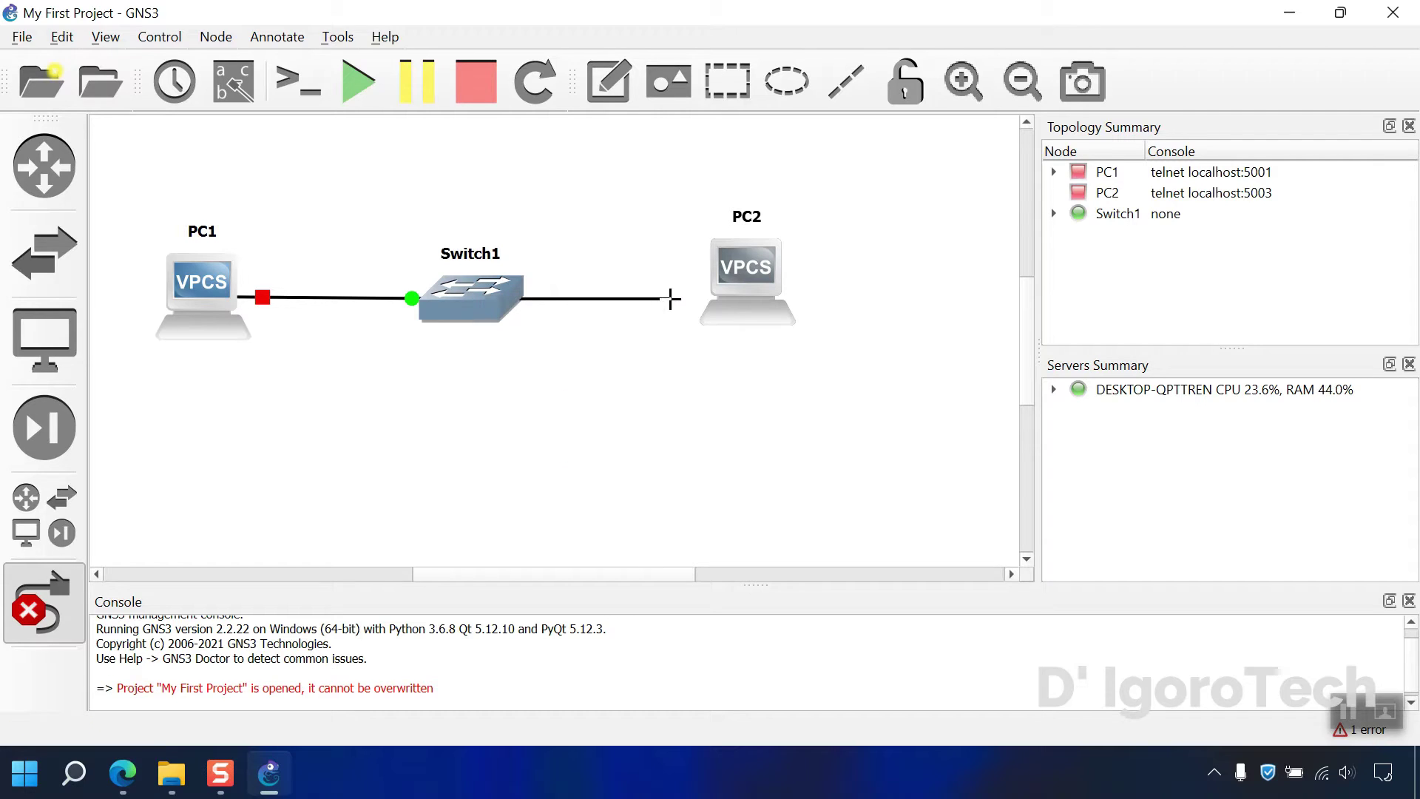
click(733, 299)
click(749, 317)
key(Escape)
drag(465, 304, 466, 295)
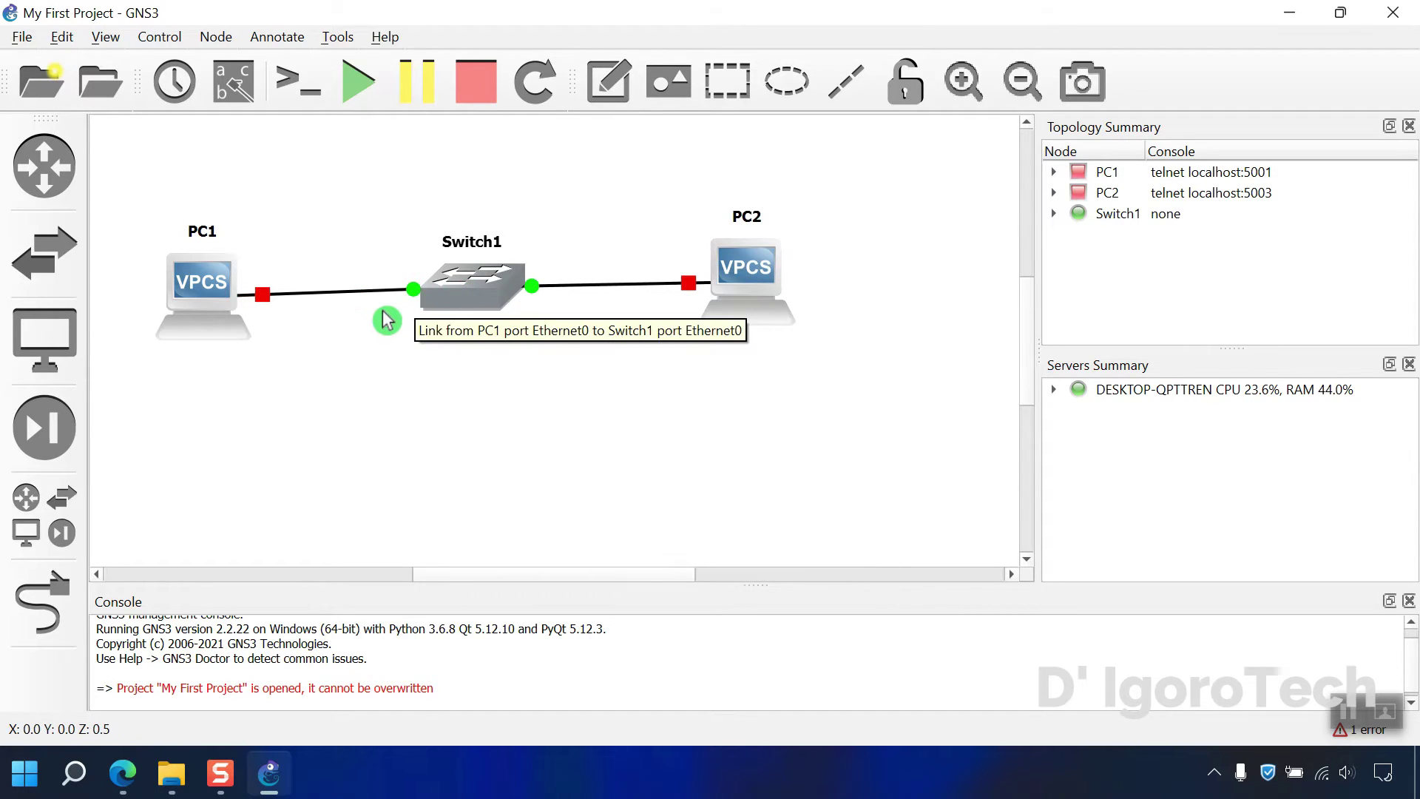
- Change PC1's symbol to the Affinity 'client' icon
right_click(194, 297)
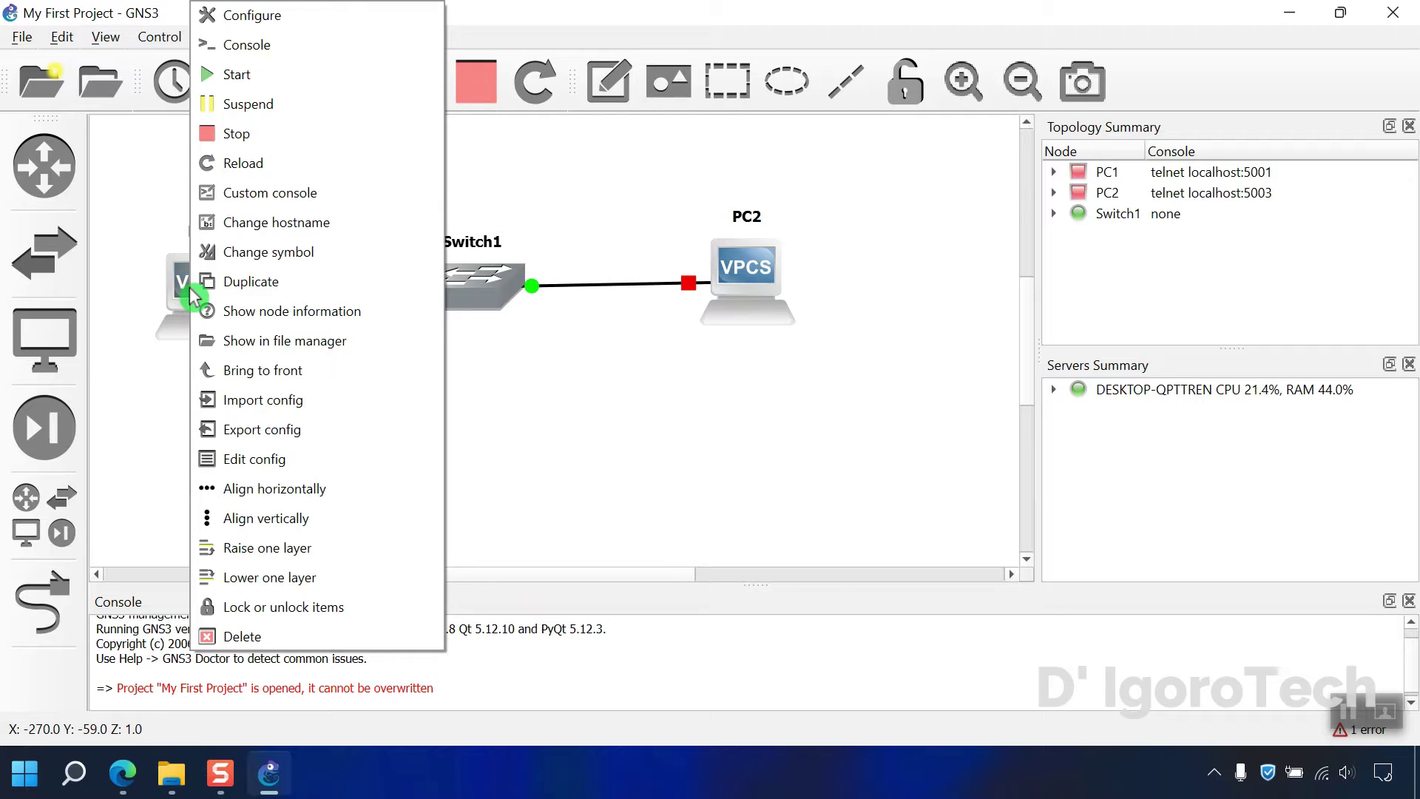
click(245, 252)
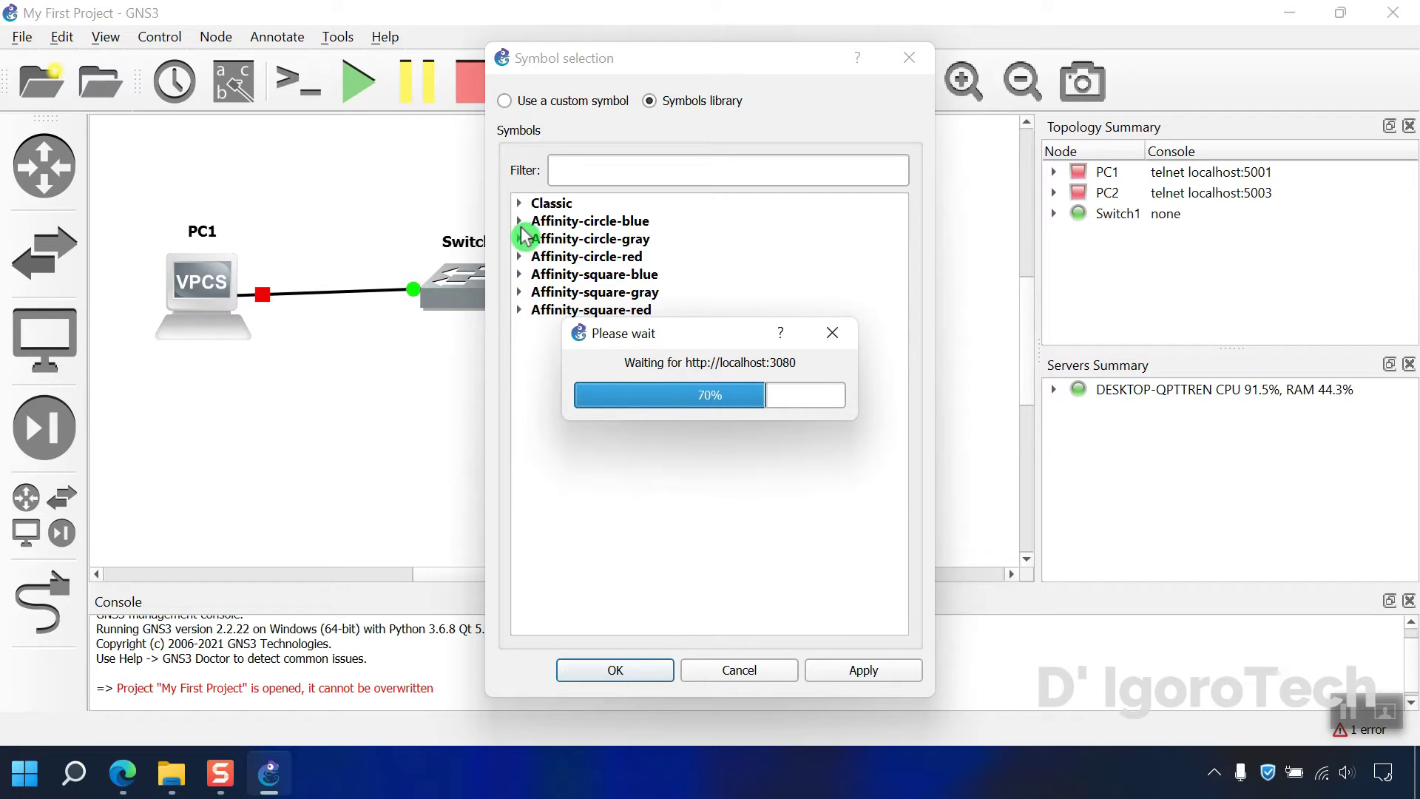
click(521, 222)
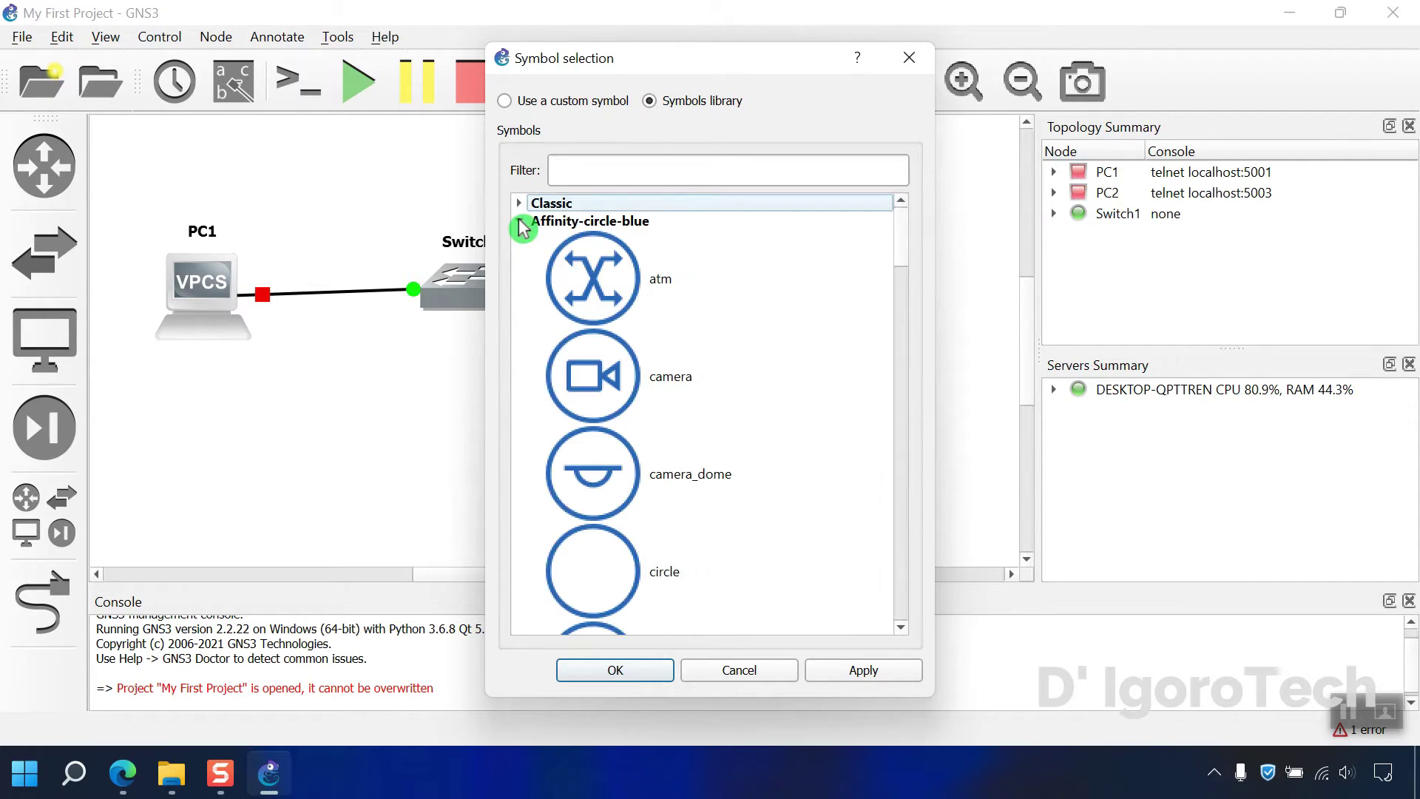
click(587, 214)
click(587, 202)
click(585, 172)
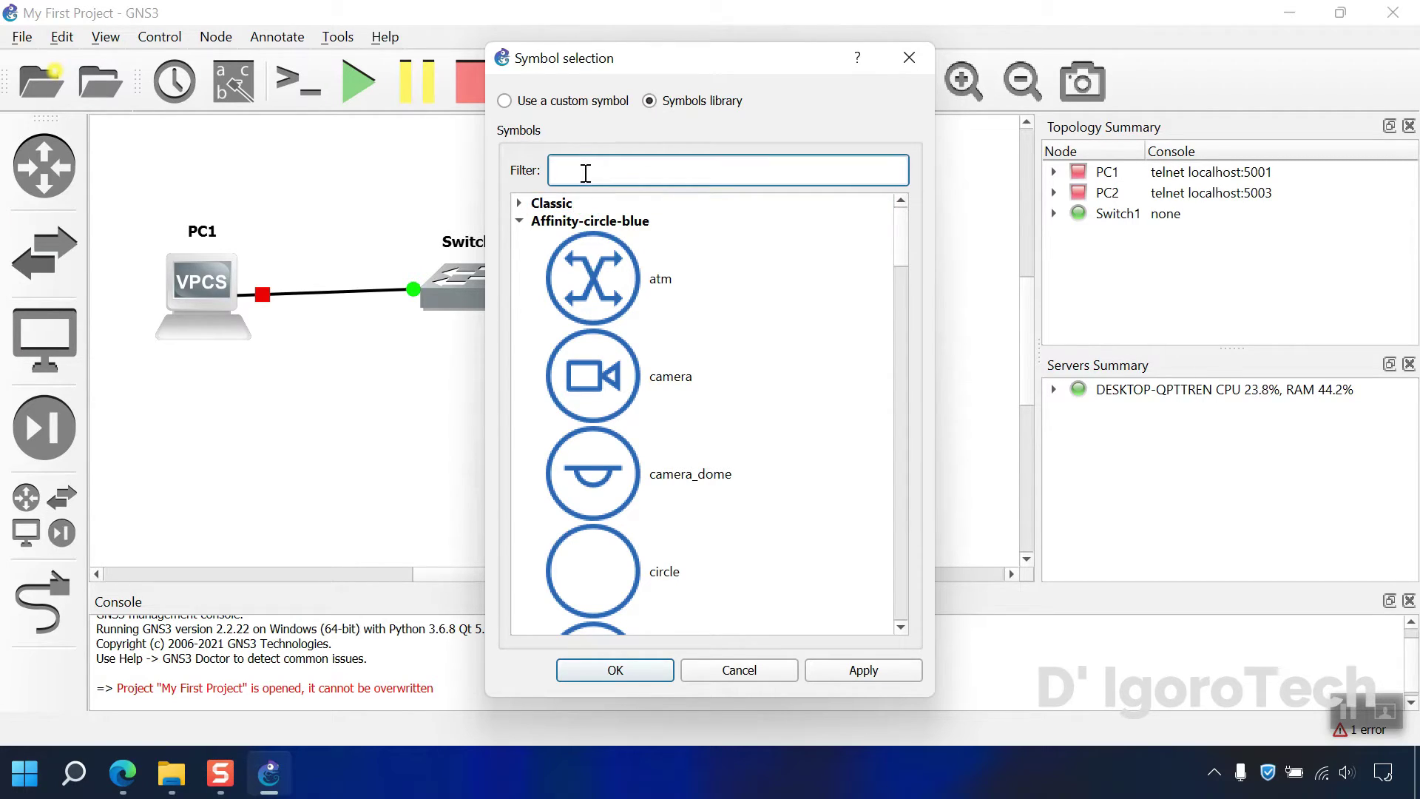
text(clie)
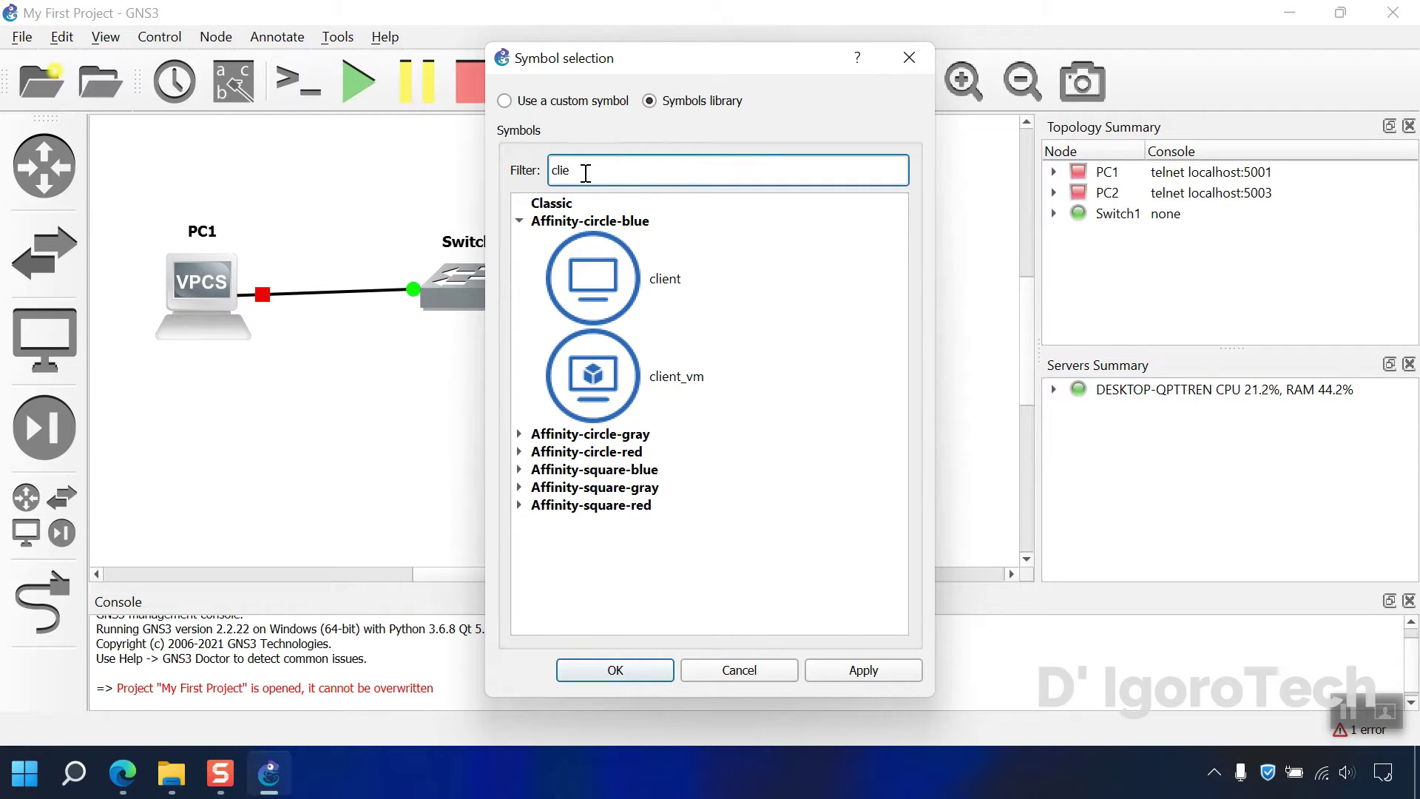
click(590, 285)
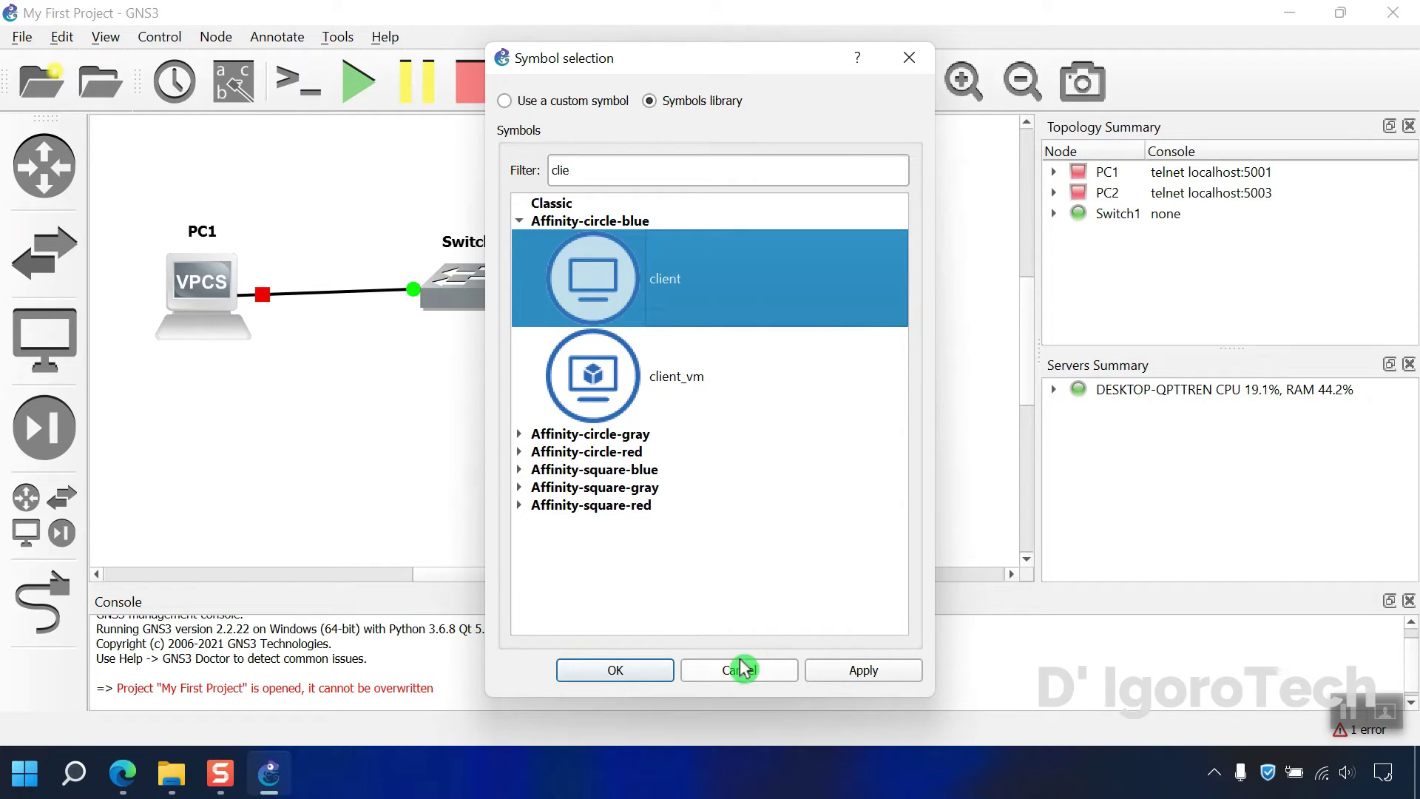
click(666, 670)
- Give Switch1 the Affinity-square-blue 'switch' symbol
right_click(483, 307)
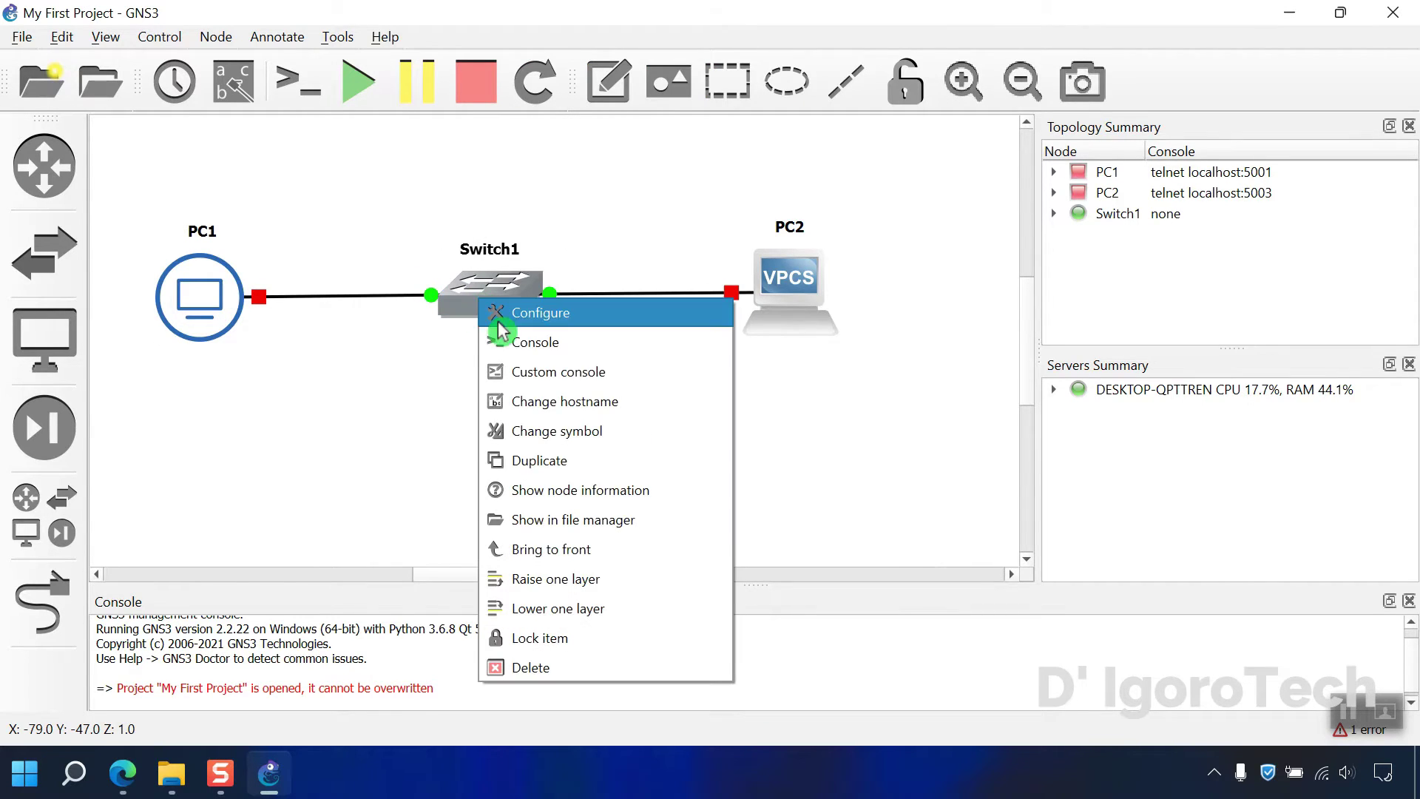
click(518, 432)
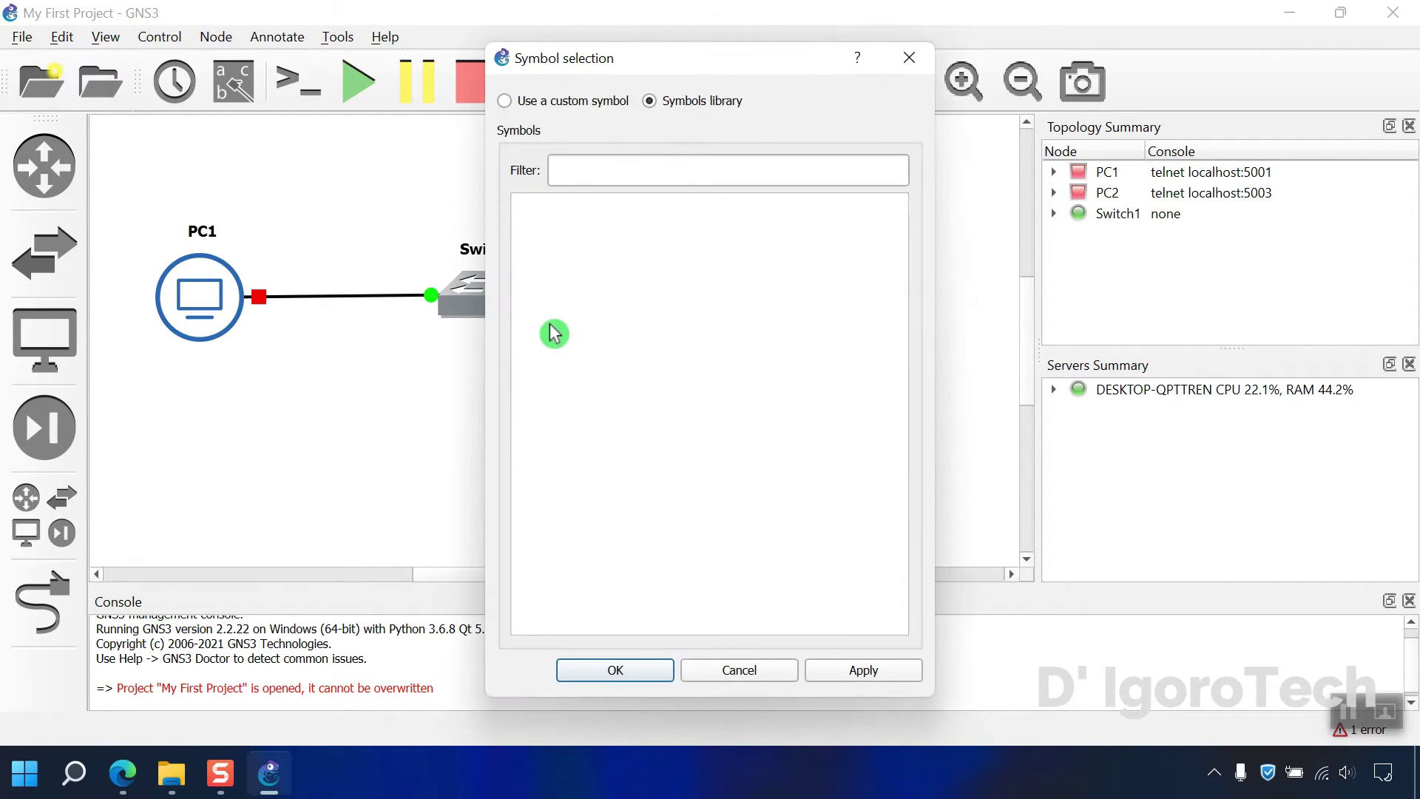
click(520, 275)
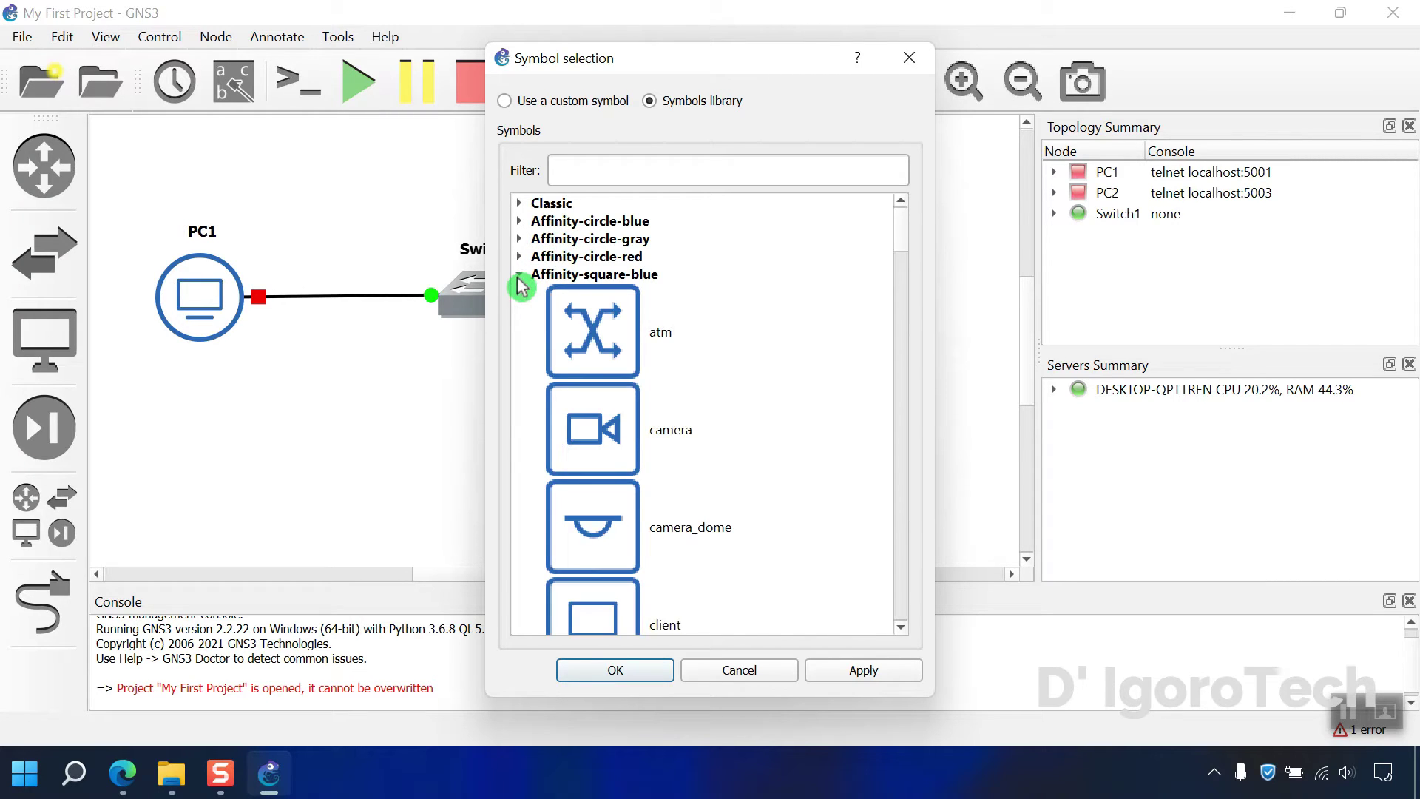
click(607, 176)
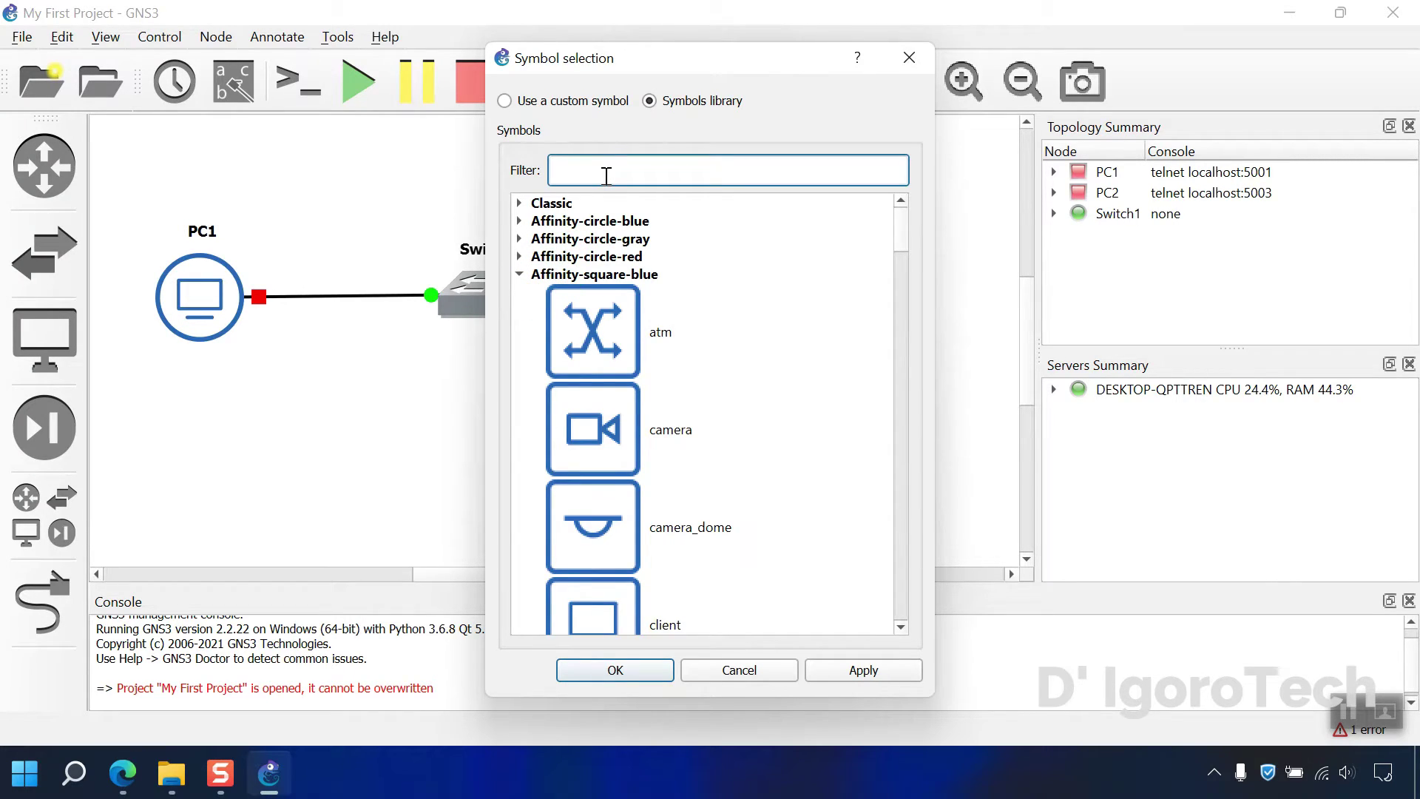
text(sw)
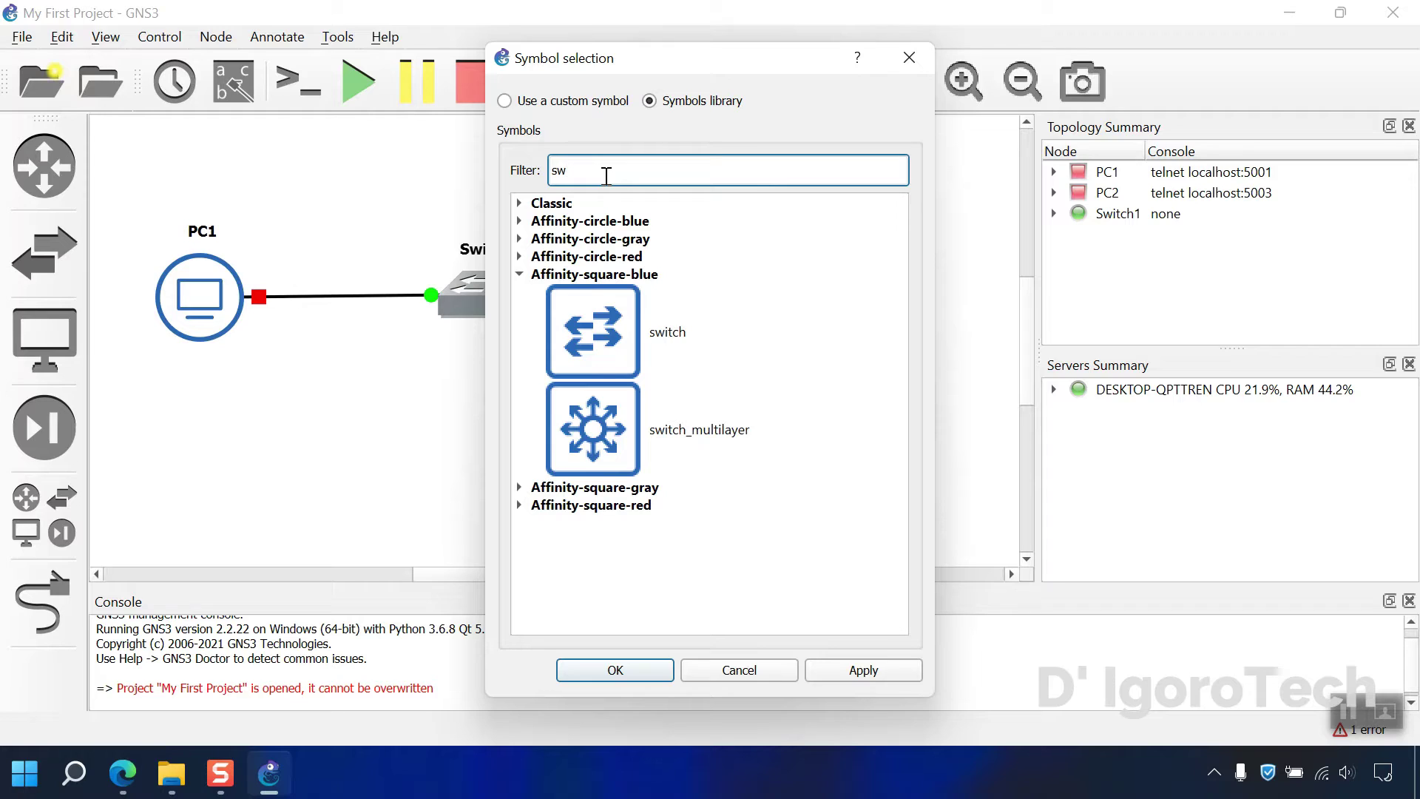
click(628, 317)
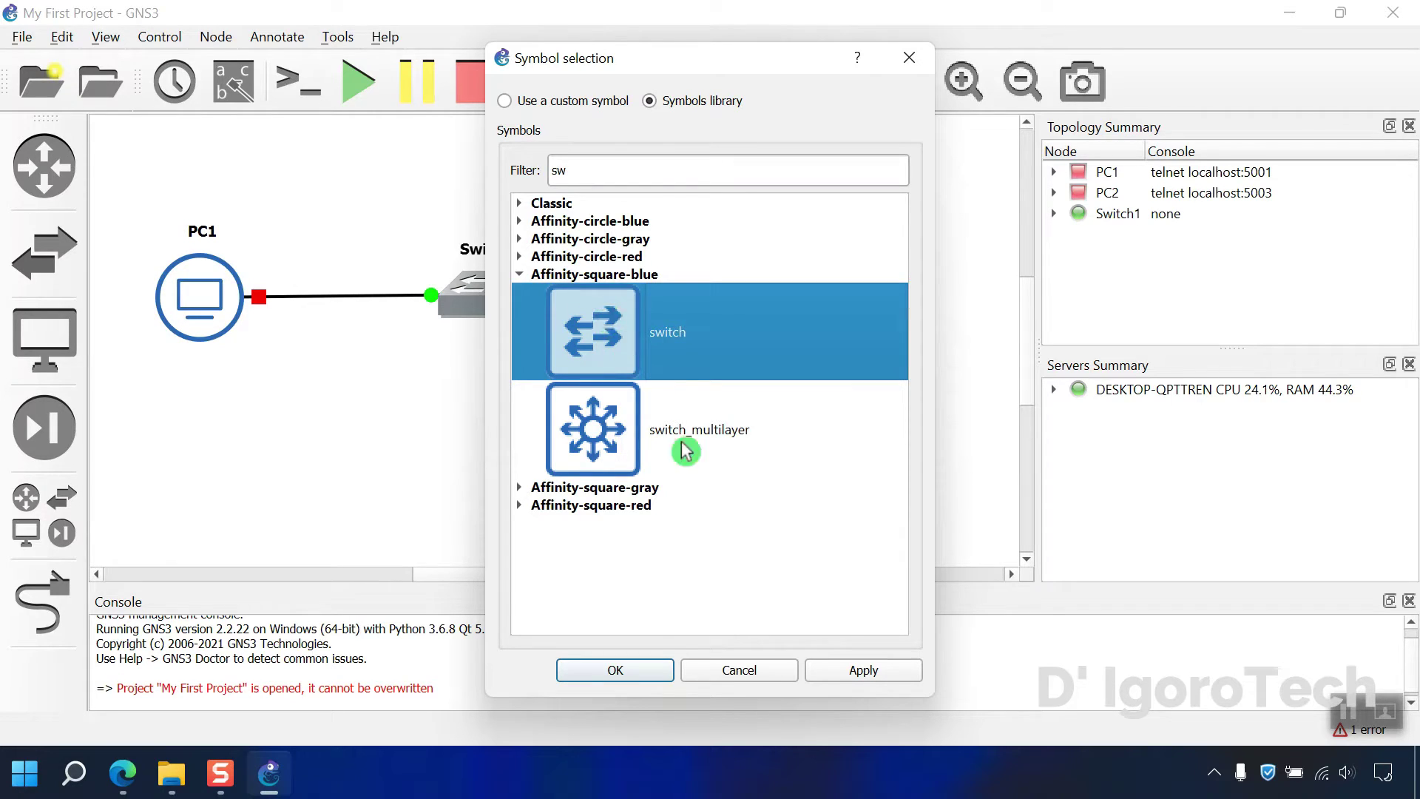
click(638, 663)
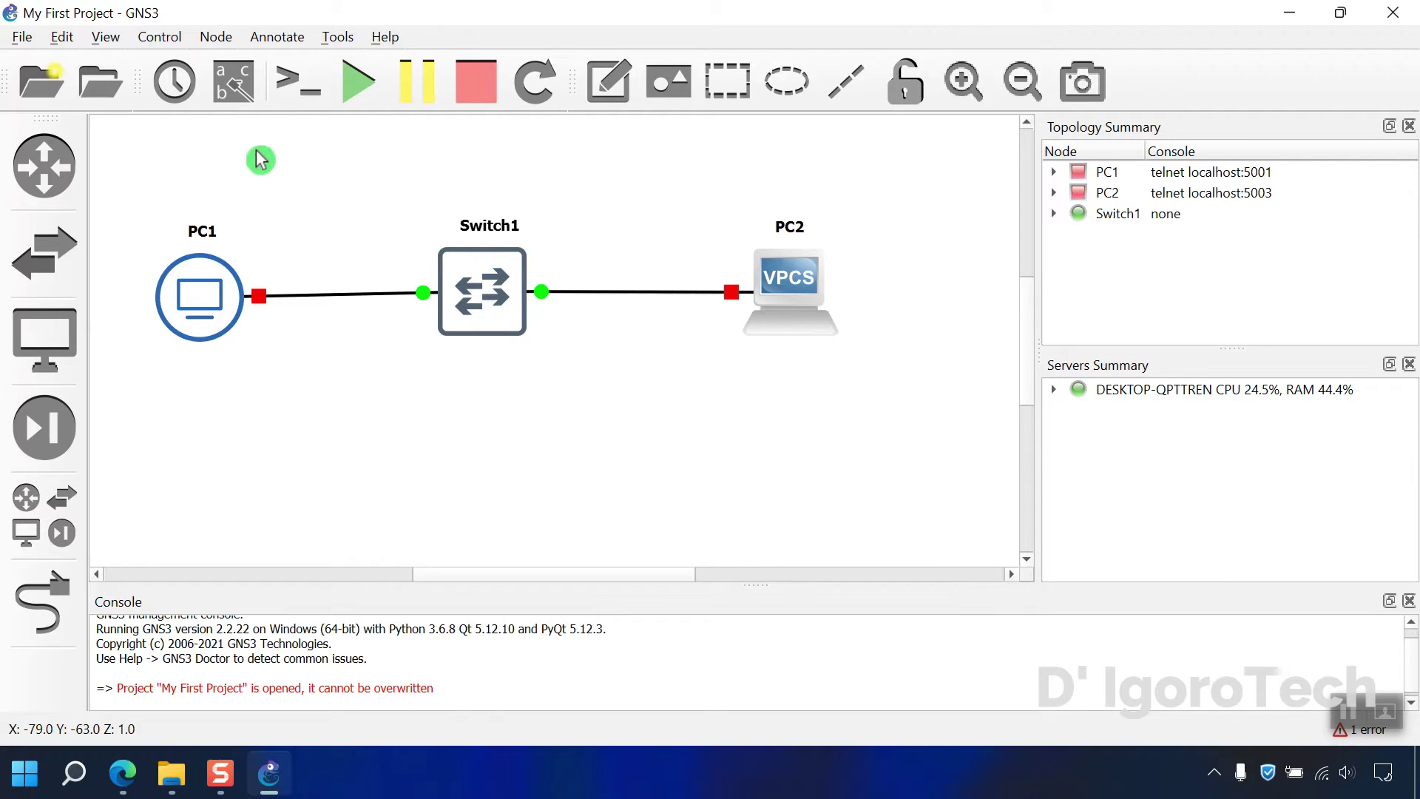
- Show e0/e1 interface labels on the links and shift PC2 and Switch1 right
click(235, 103)
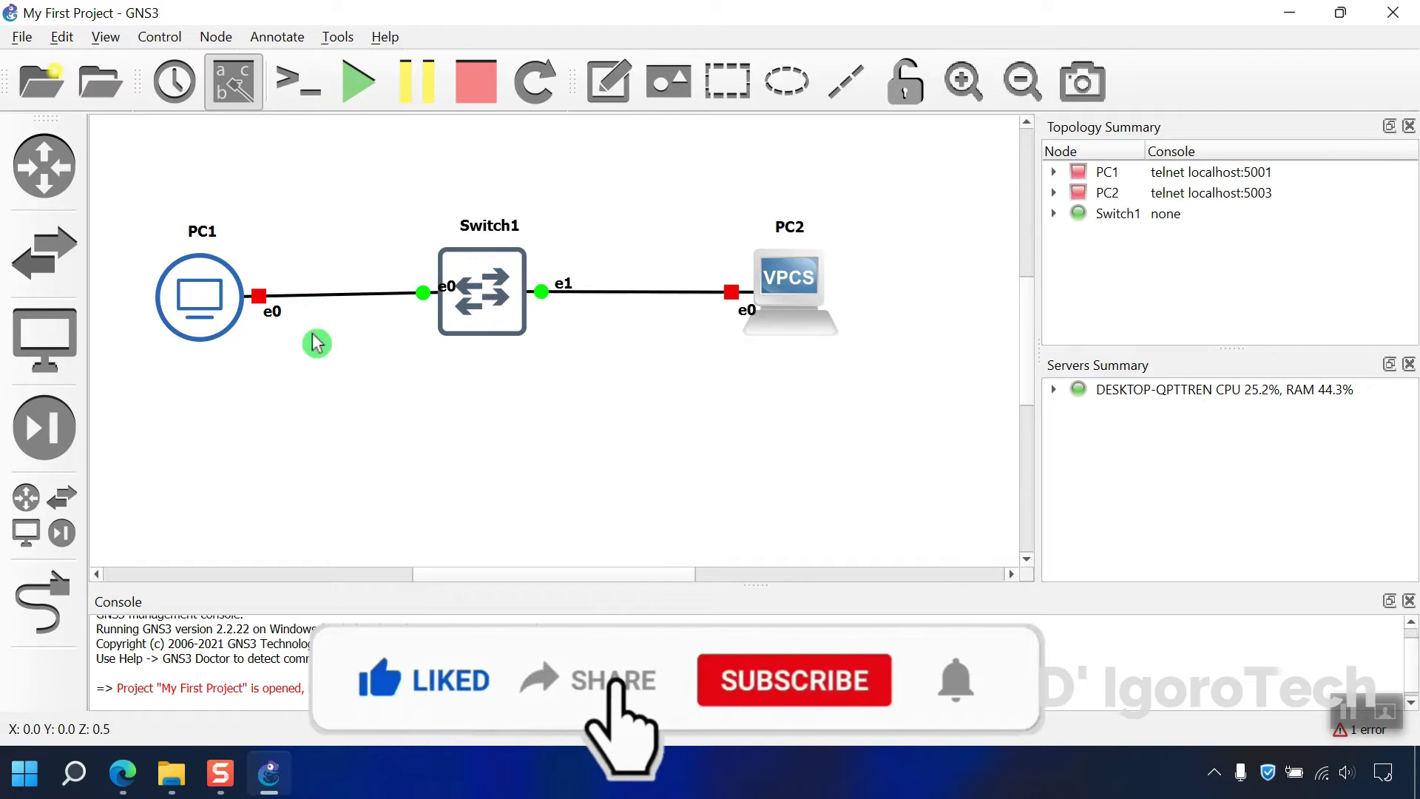
drag(789, 288, 863, 289)
drag(492, 309, 543, 311)
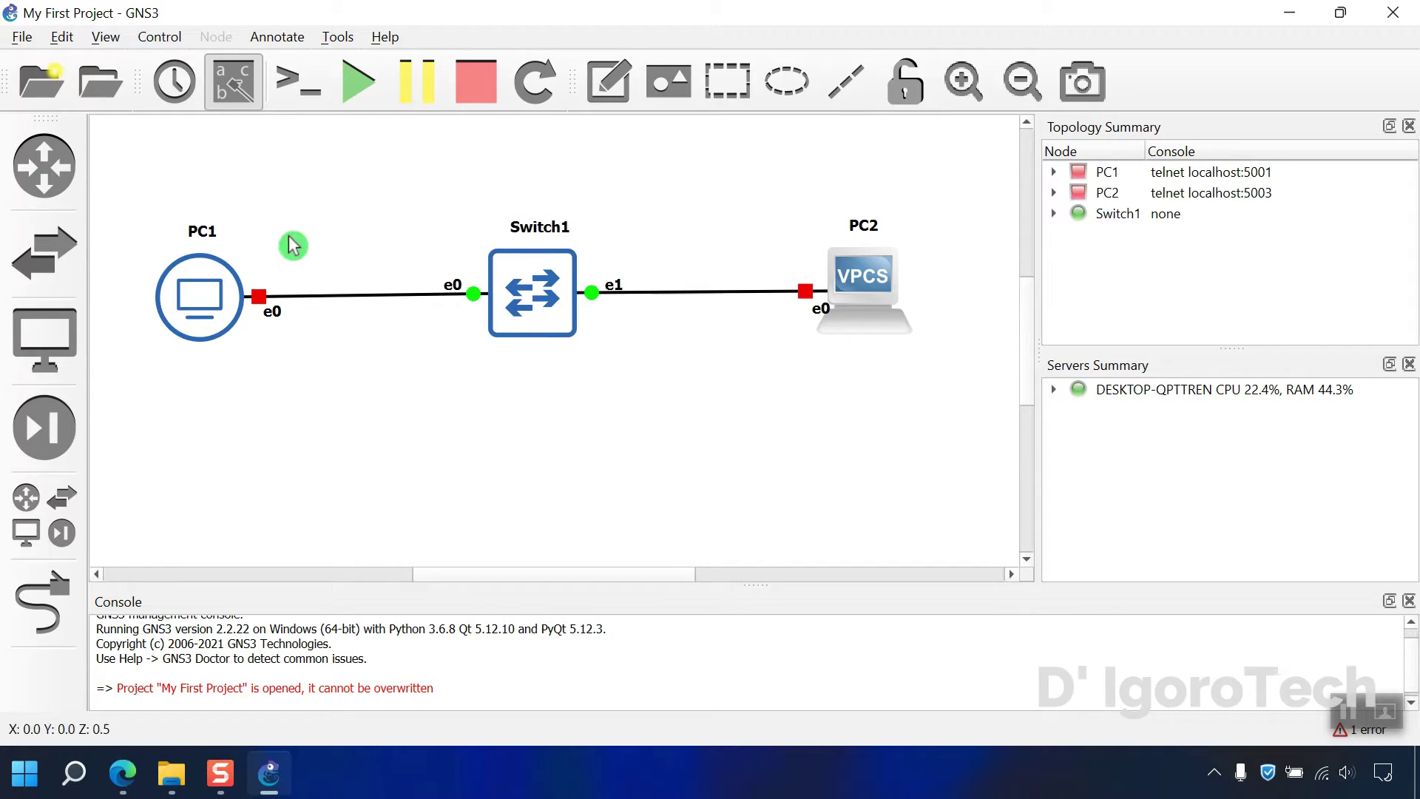
- Turn on snap to grid and display the grid
click(104, 37)
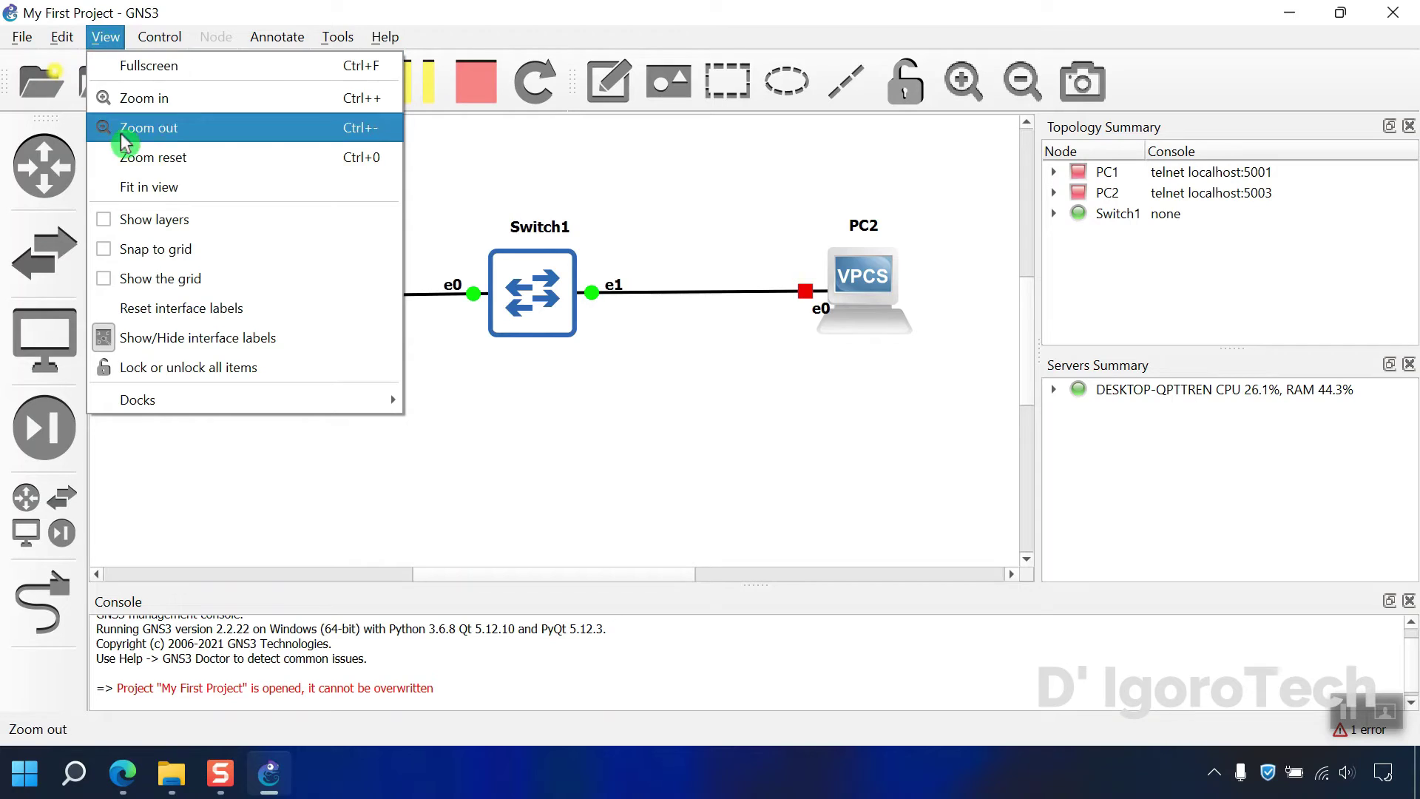
click(111, 250)
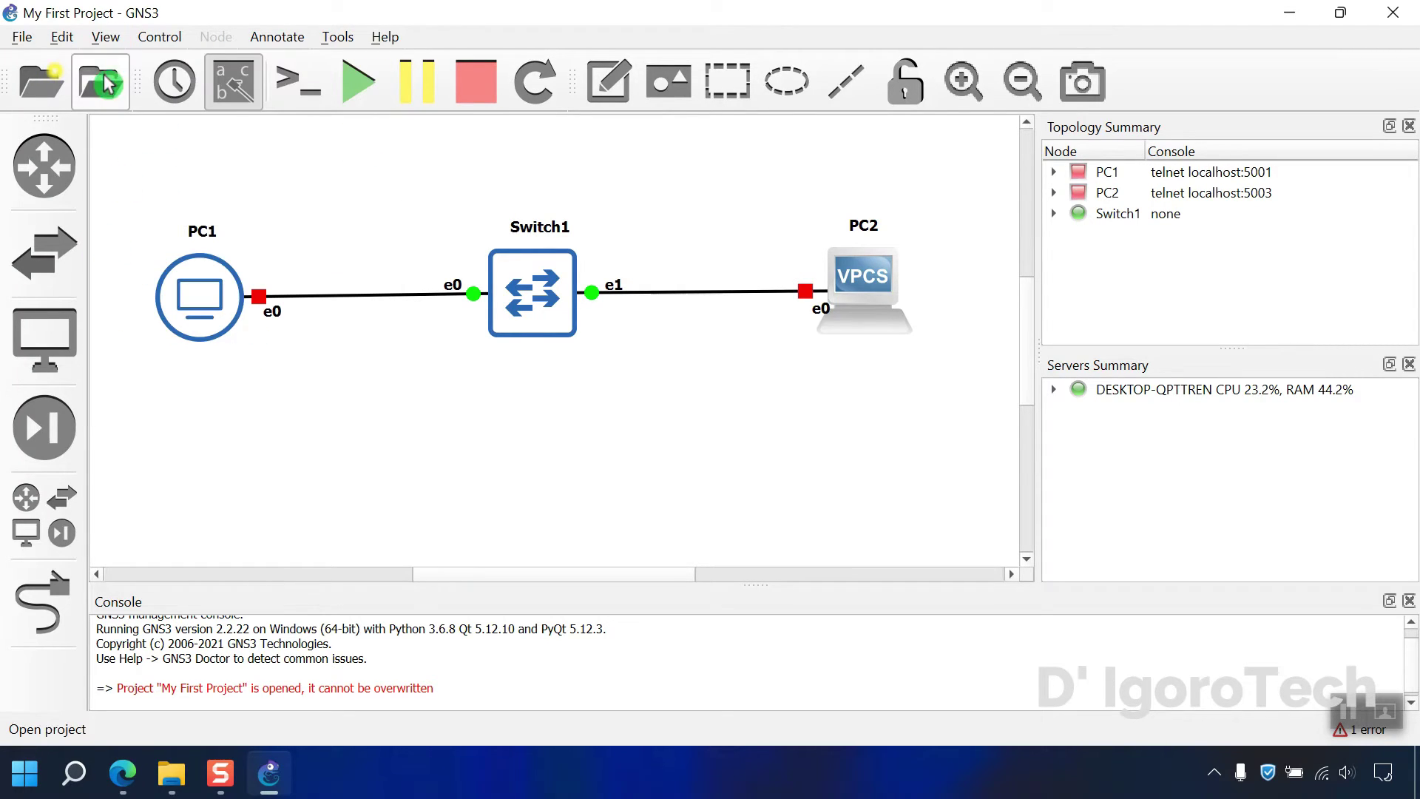
click(100, 41)
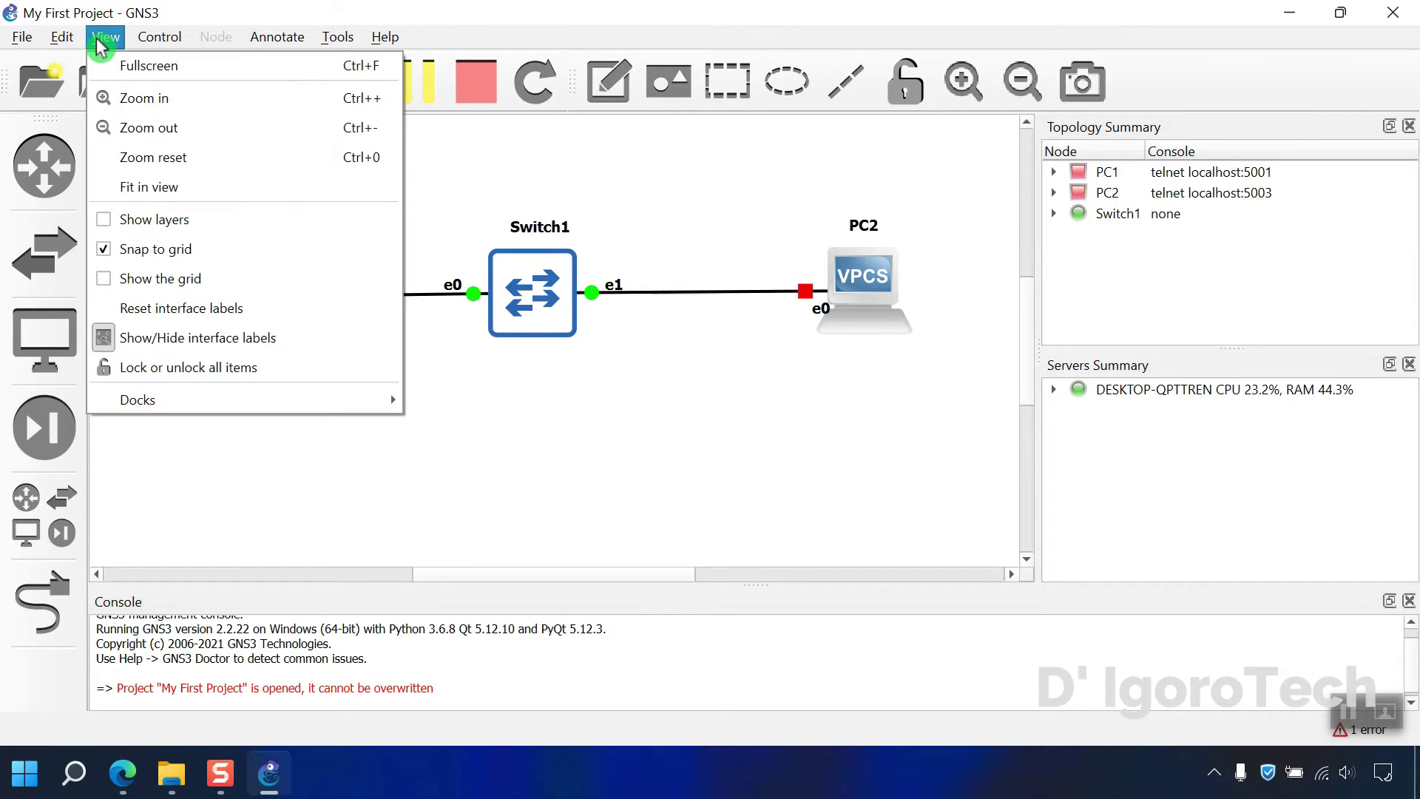
click(109, 280)
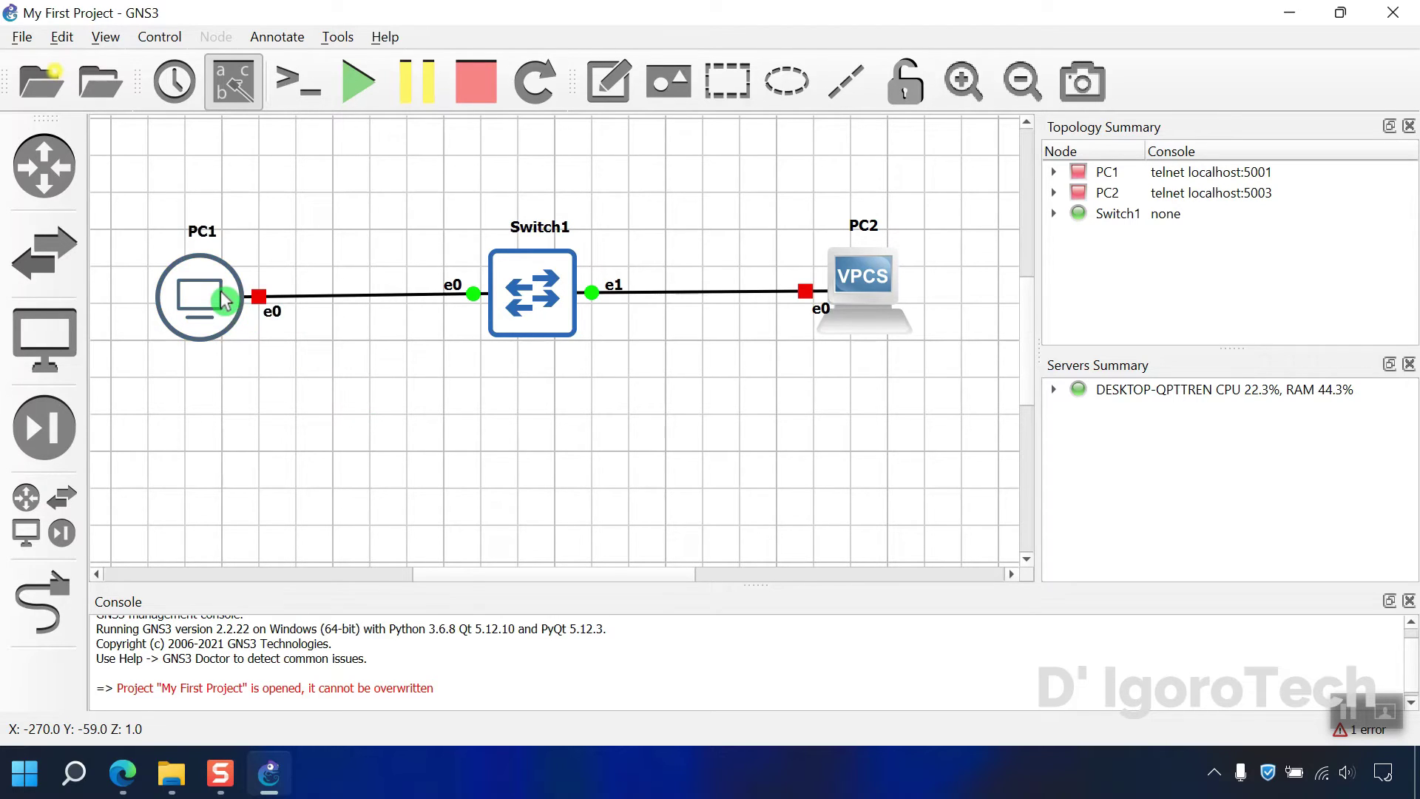
- Align PC1 and Switch1 to the grid, then hide the grid lines
drag(220, 293, 229, 325)
drag(540, 318, 554, 337)
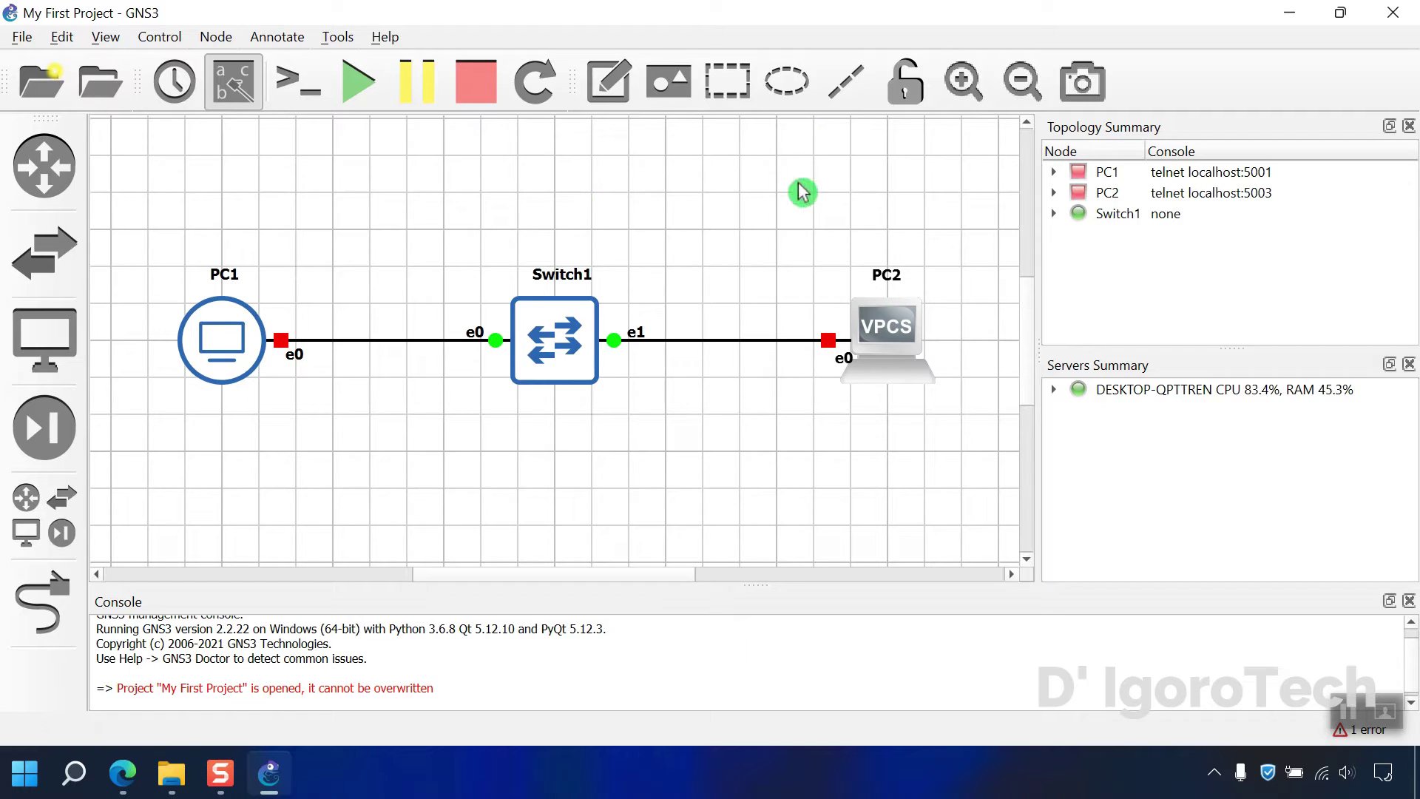
click(105, 37)
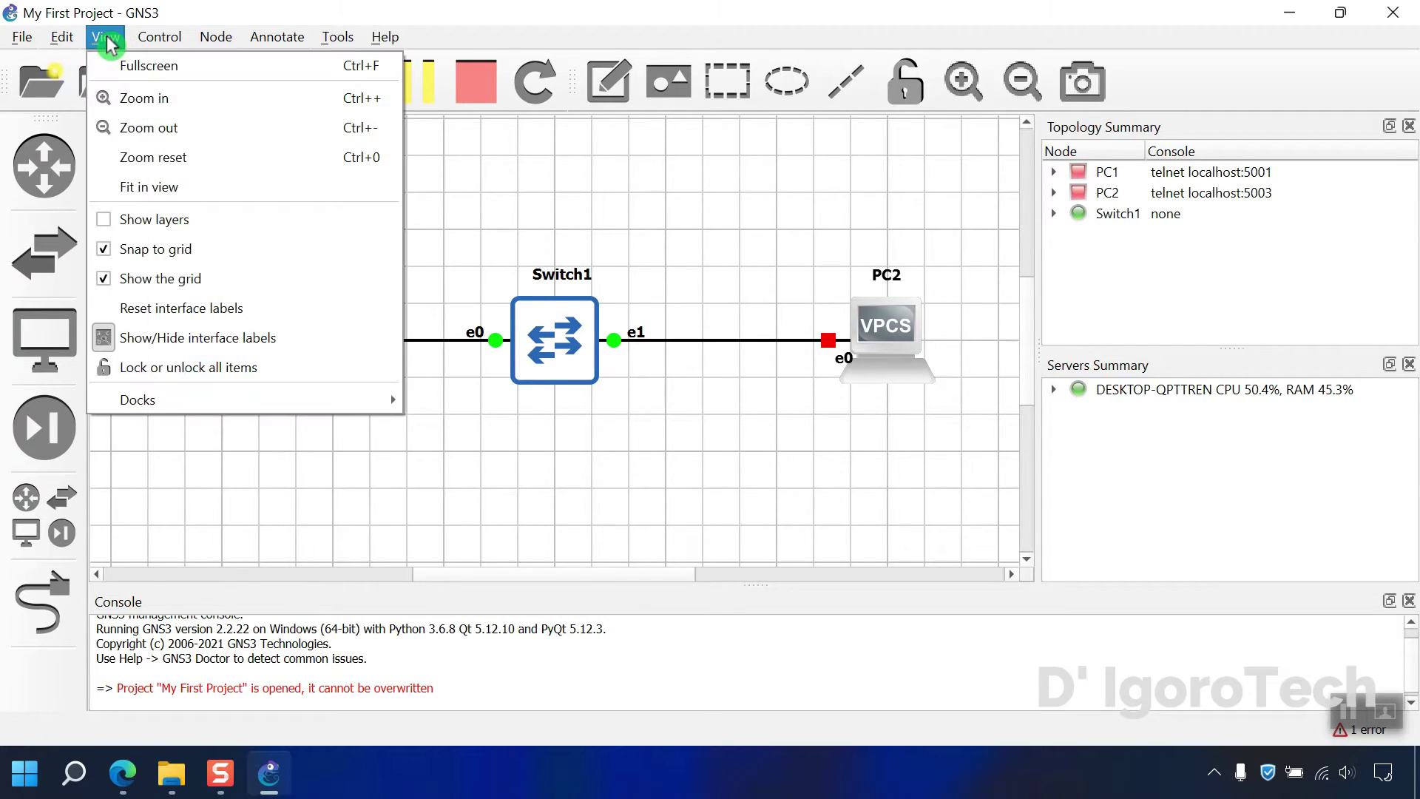
click(144, 287)
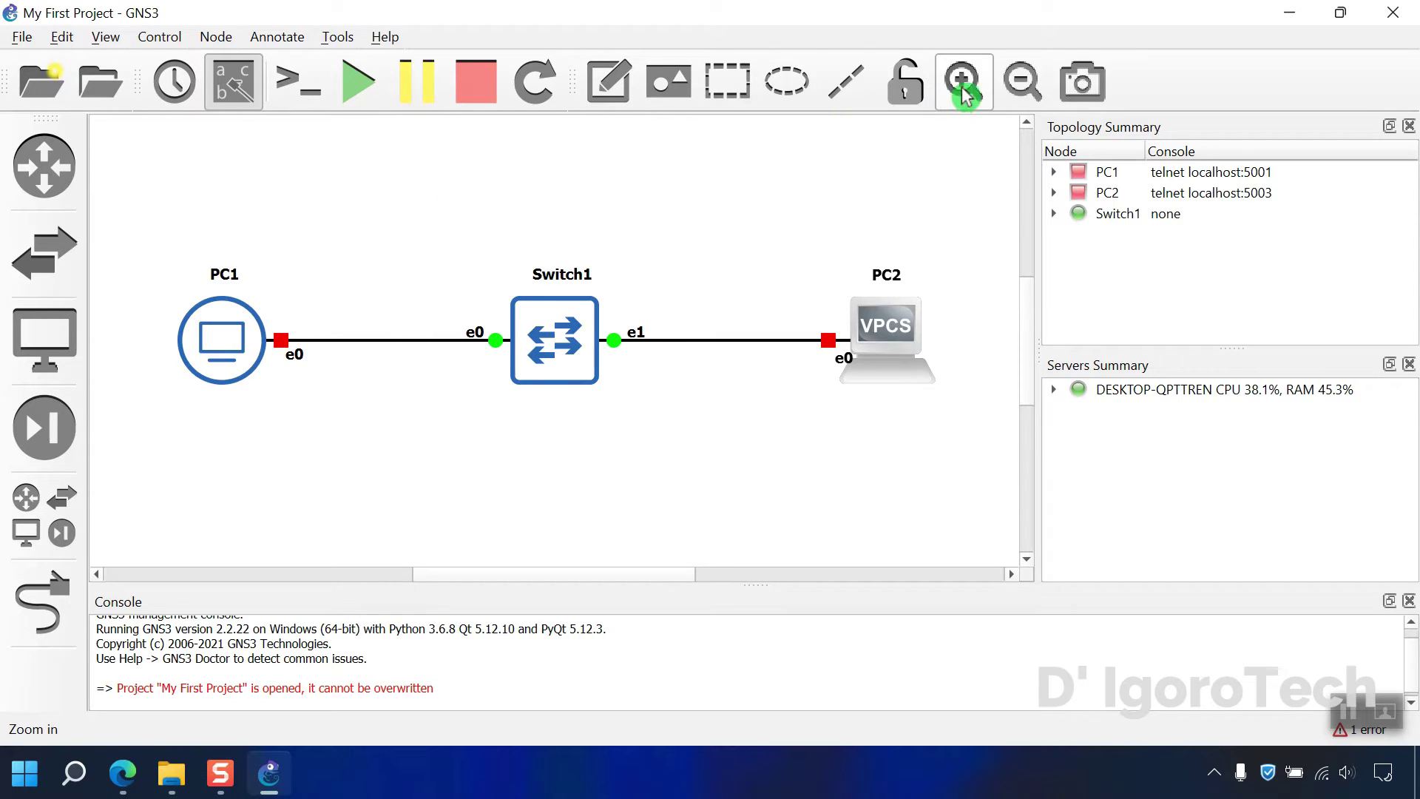
click(1023, 88)
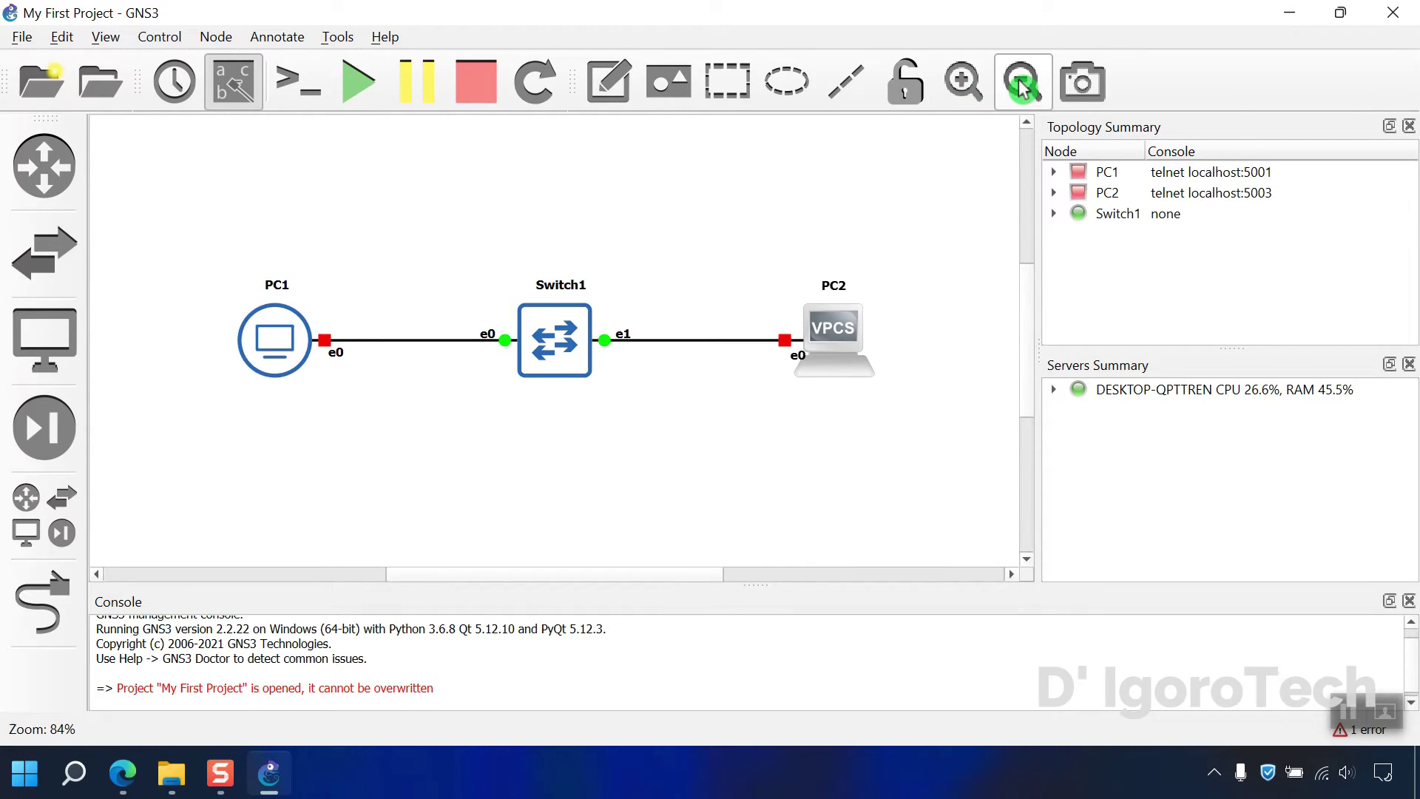
click(976, 89)
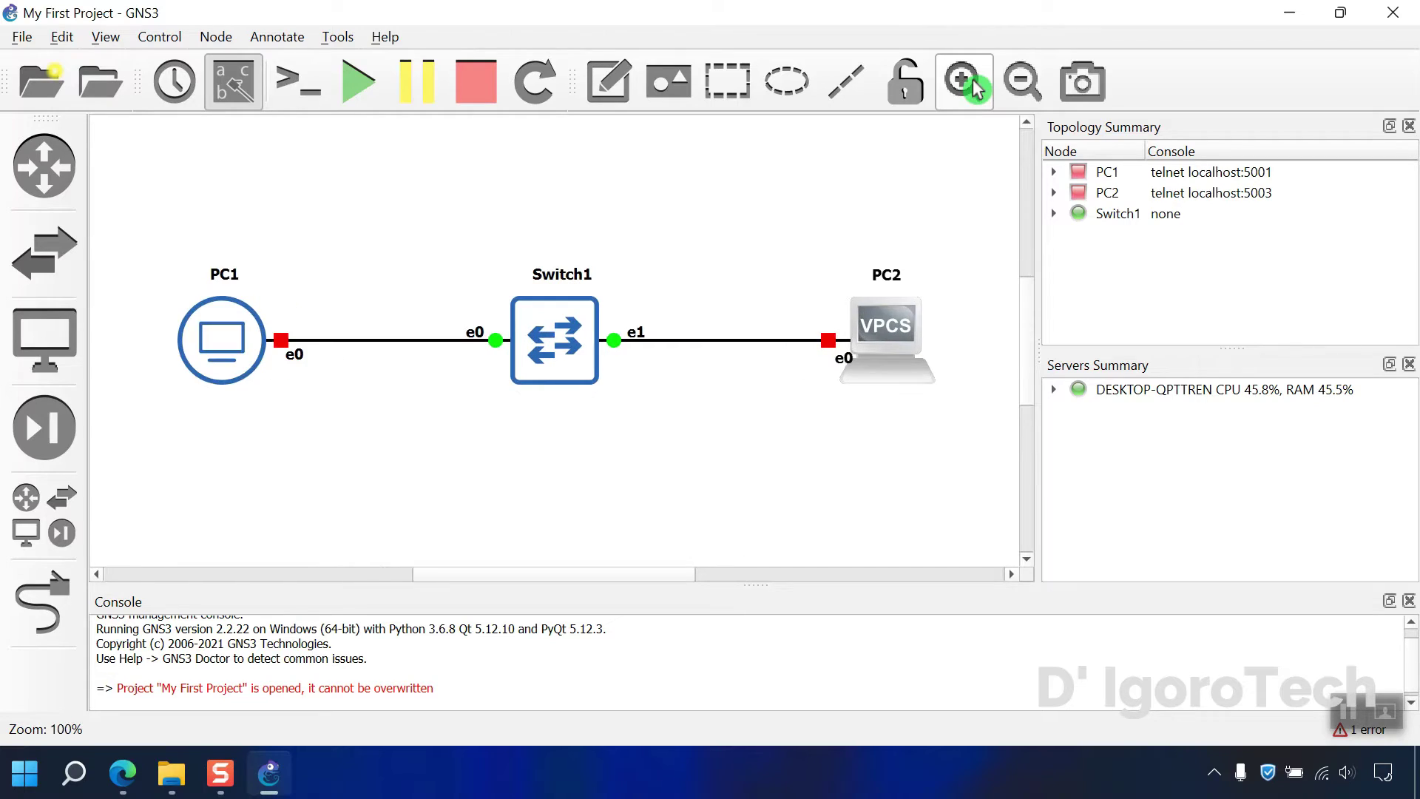
- Start PC1, PC2 and Switch1 together, confirming with Yes
click(358, 105)
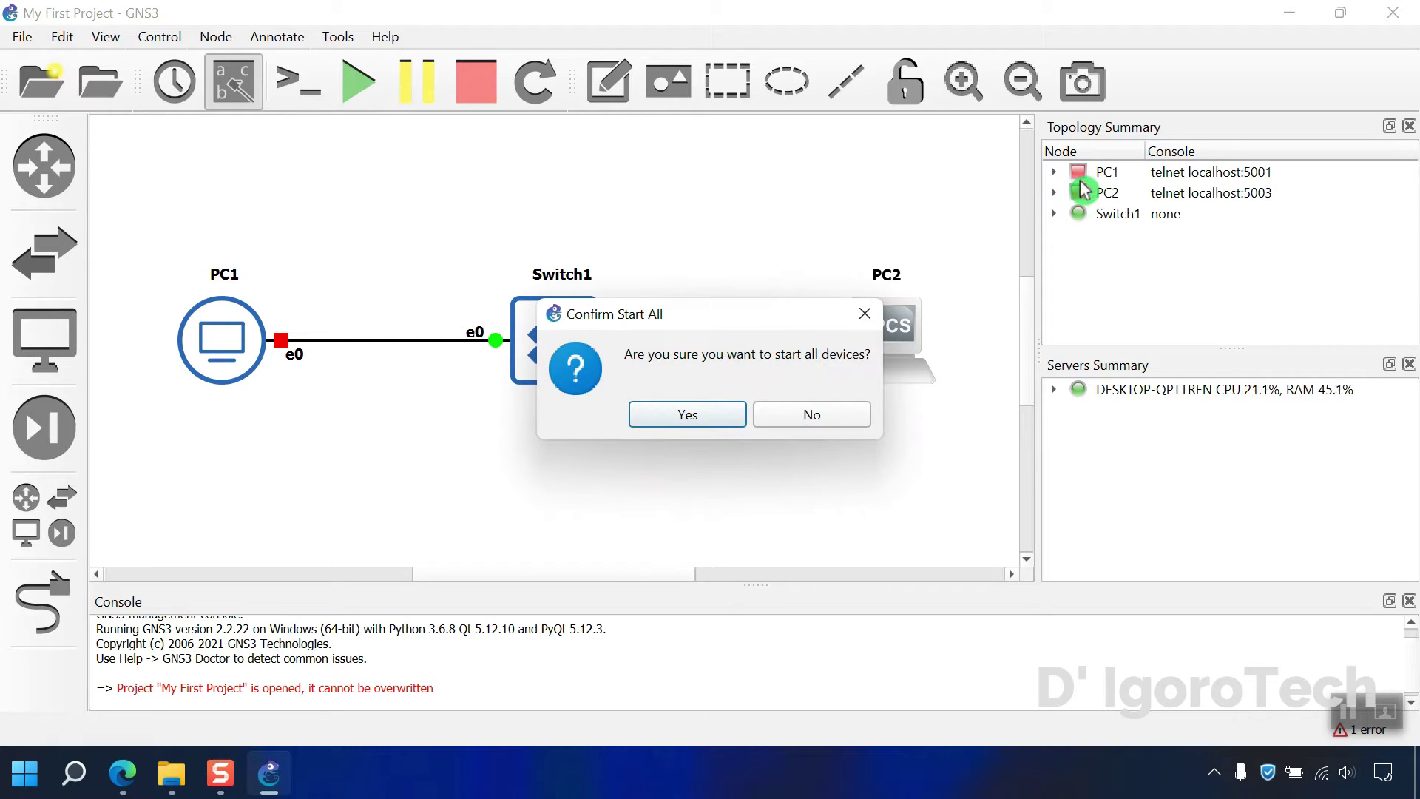
click(720, 412)
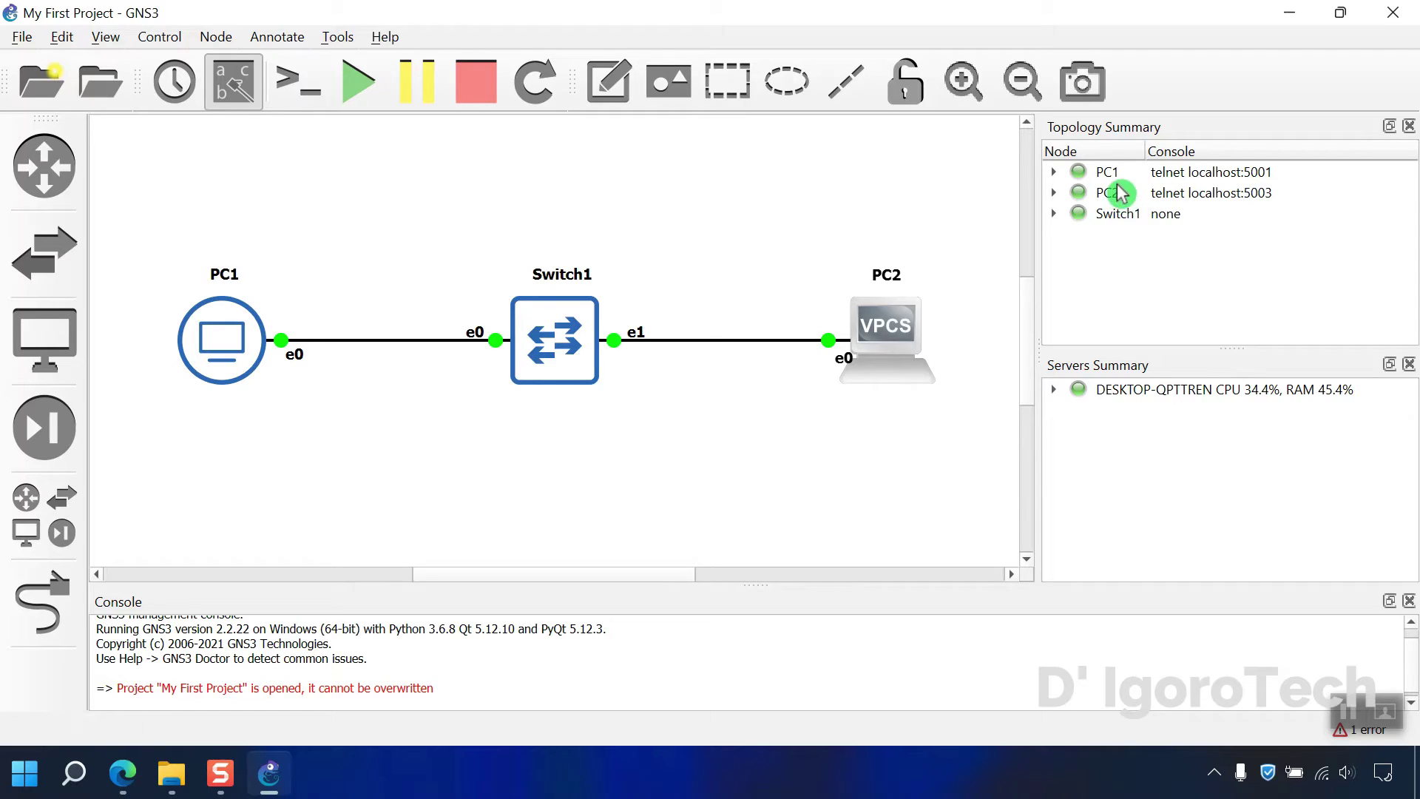
- Open Solar-PuTTY consoles to PC1 and PC2 and bring up PC1's tab
click(307, 102)
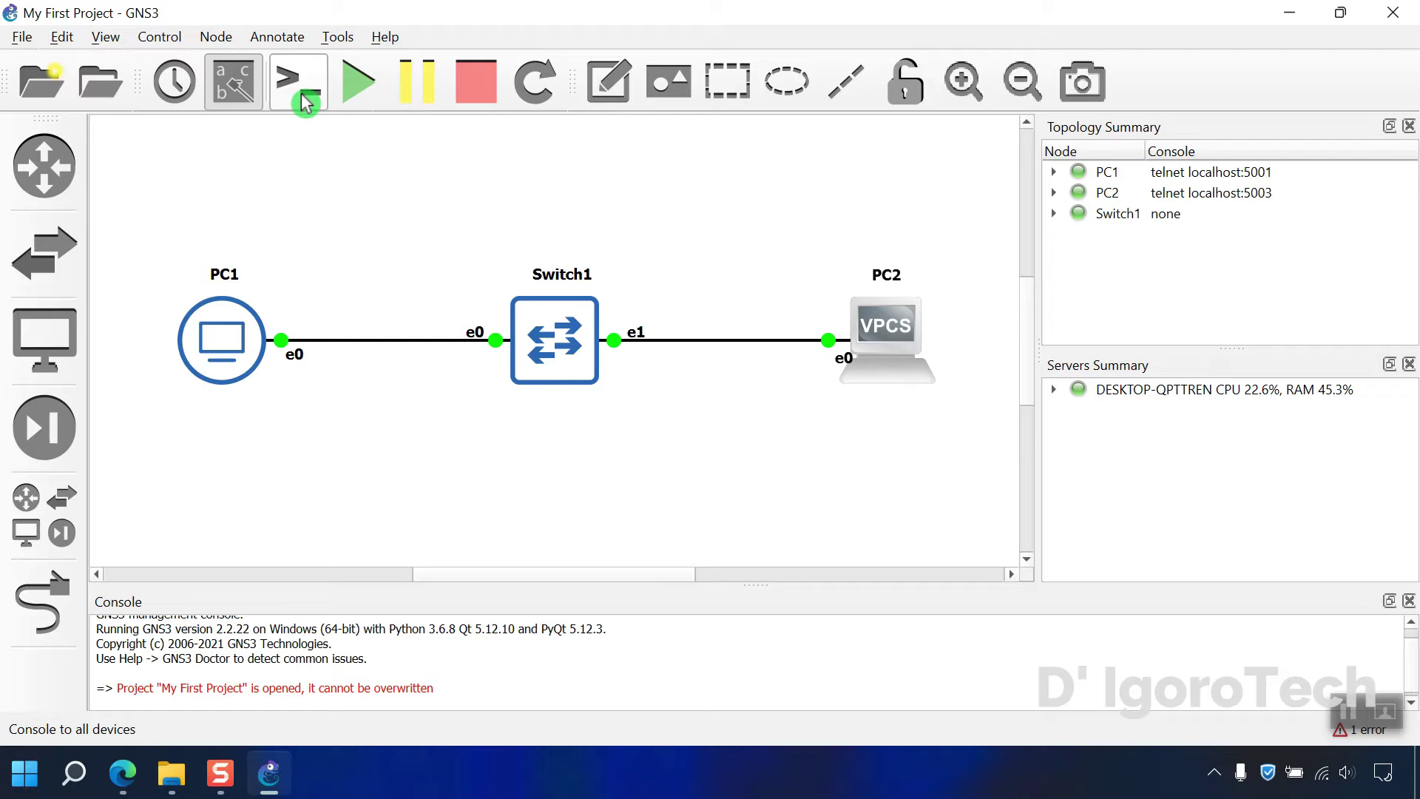
click(306, 102)
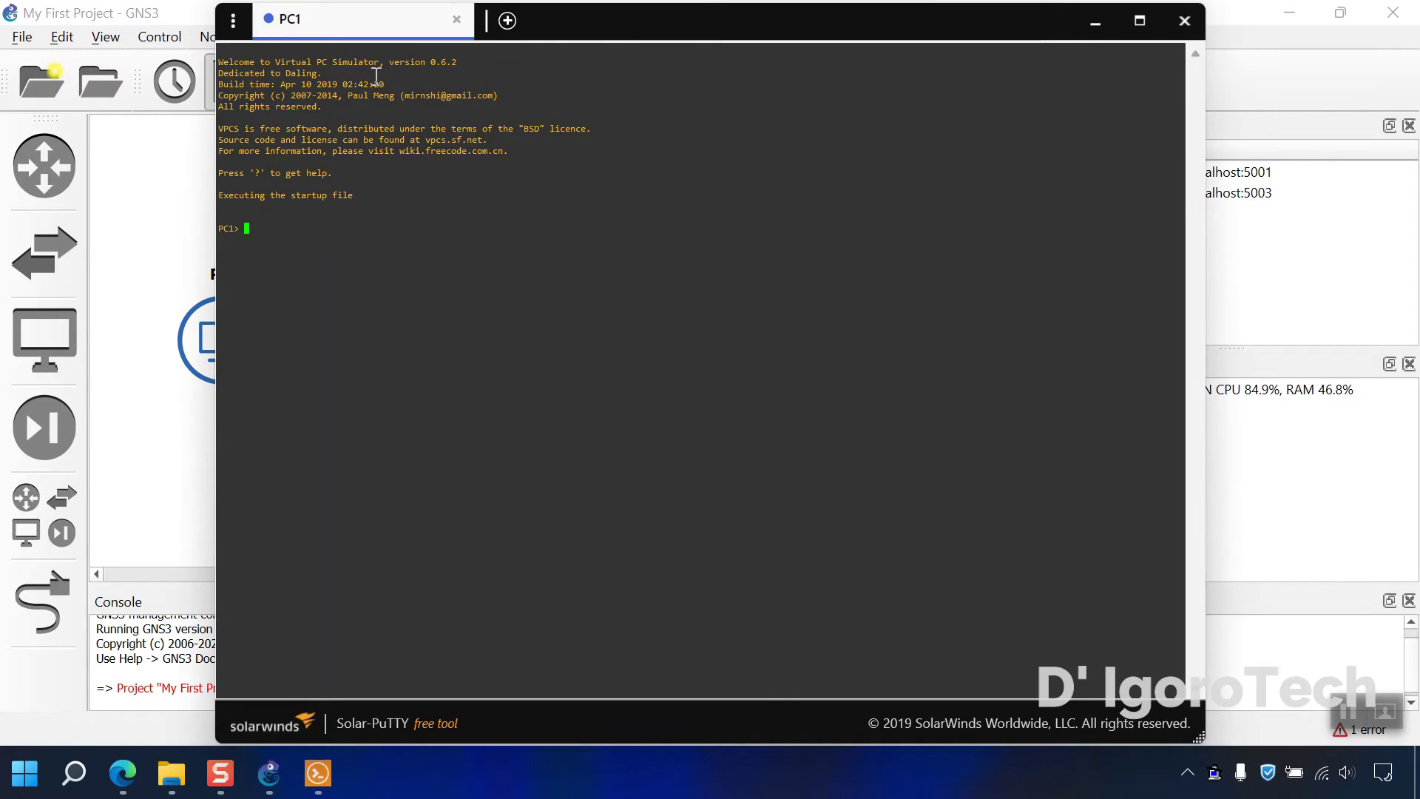
click(1020, 27)
click(1184, 21)
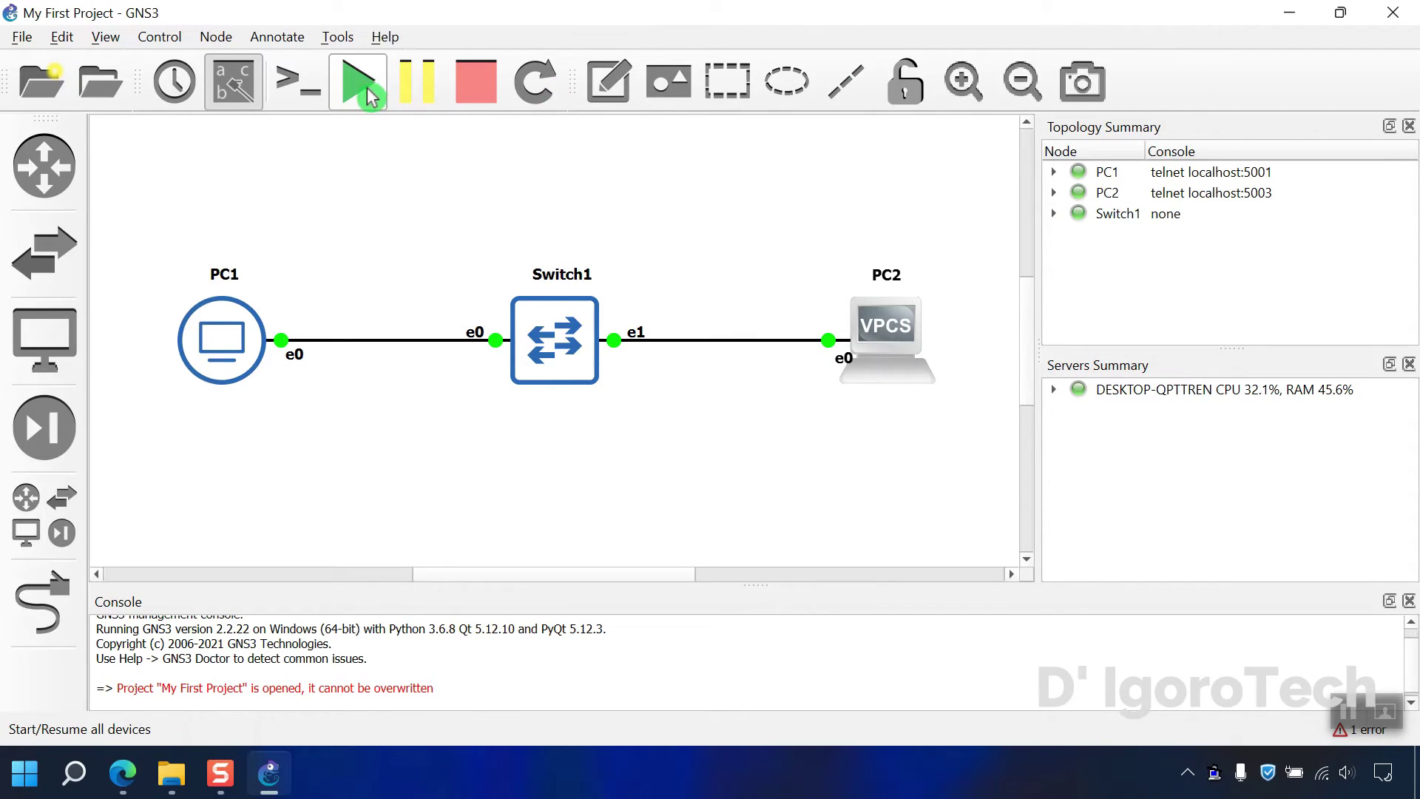
click(367, 87)
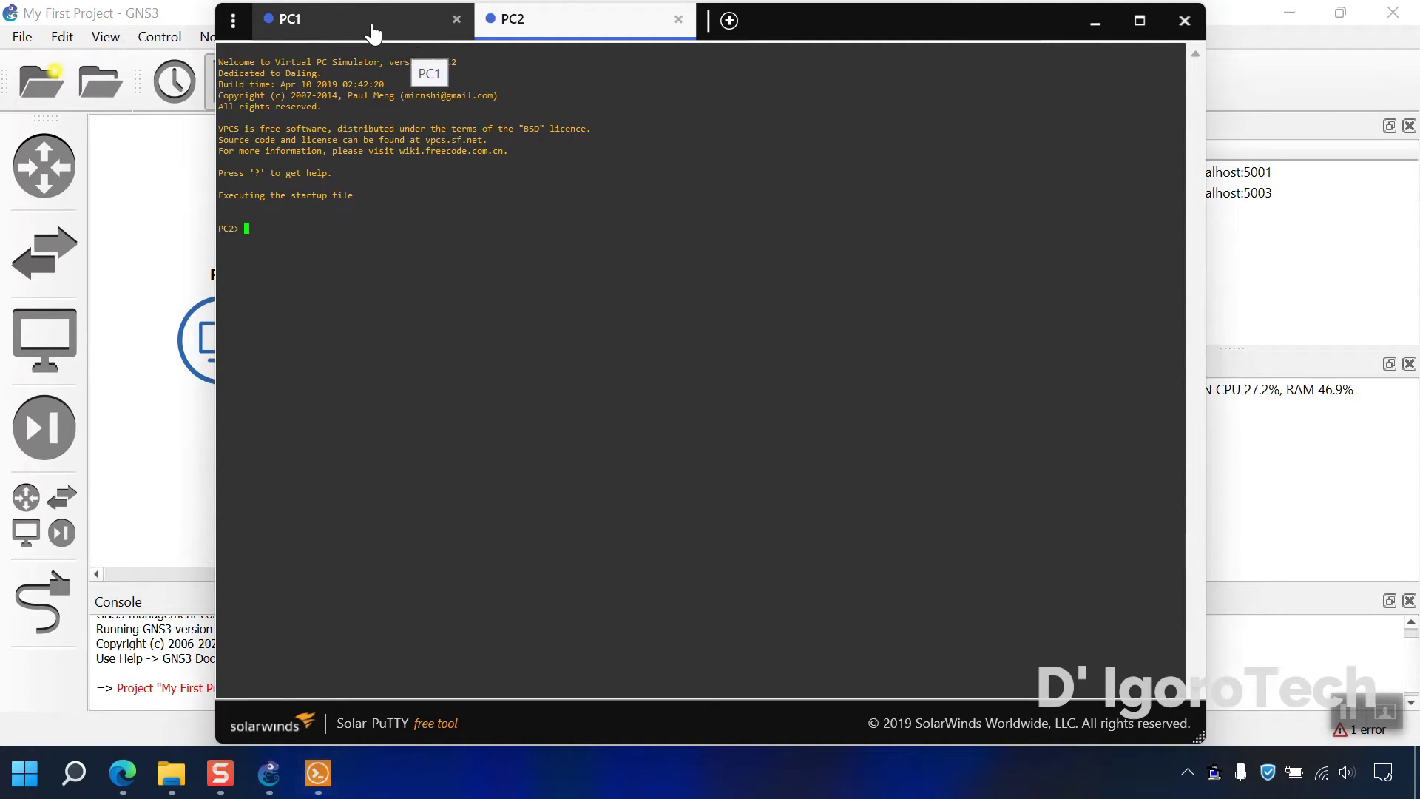
click(327, 29)
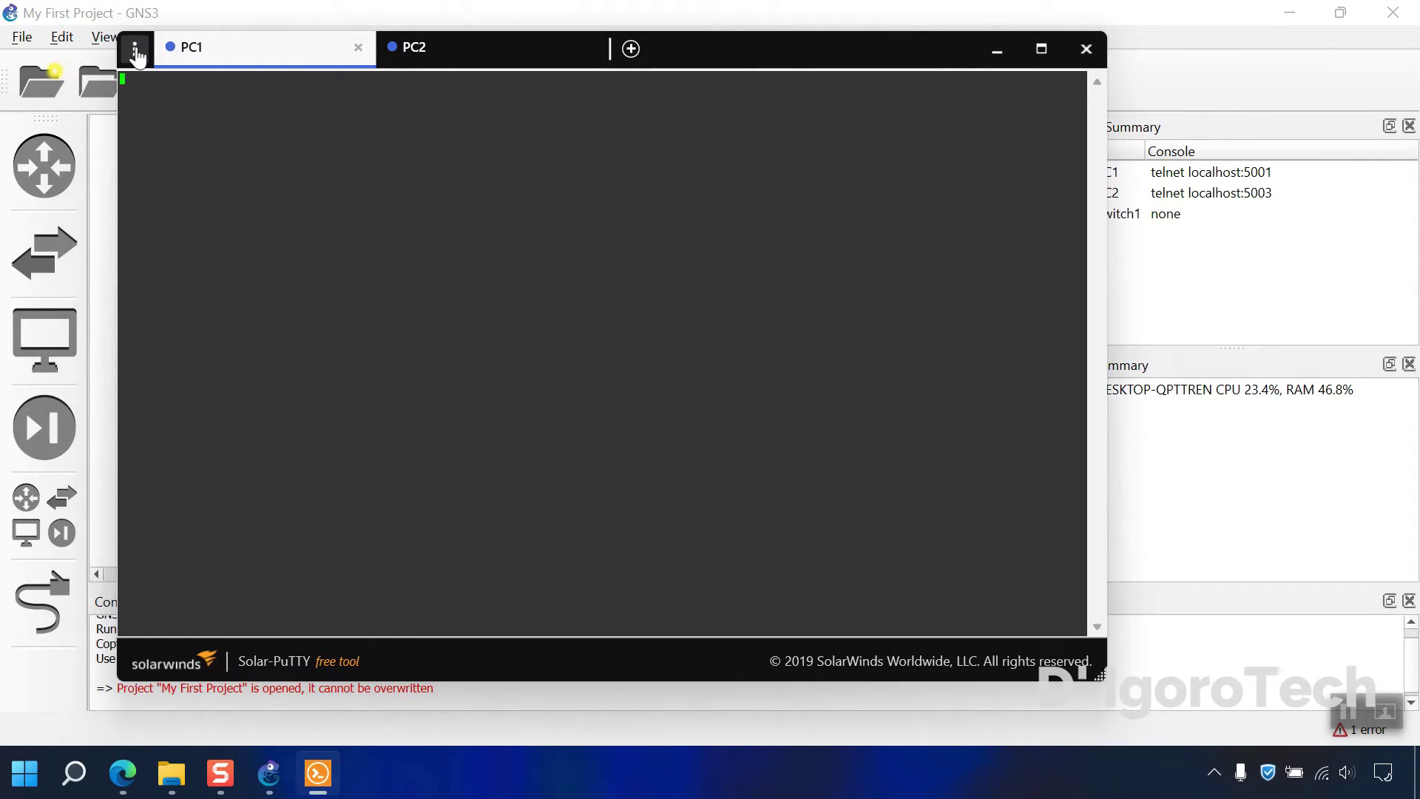
- Go to Solar-PuTTY's General settings and launch the PuTTY Configuration window
click(136, 52)
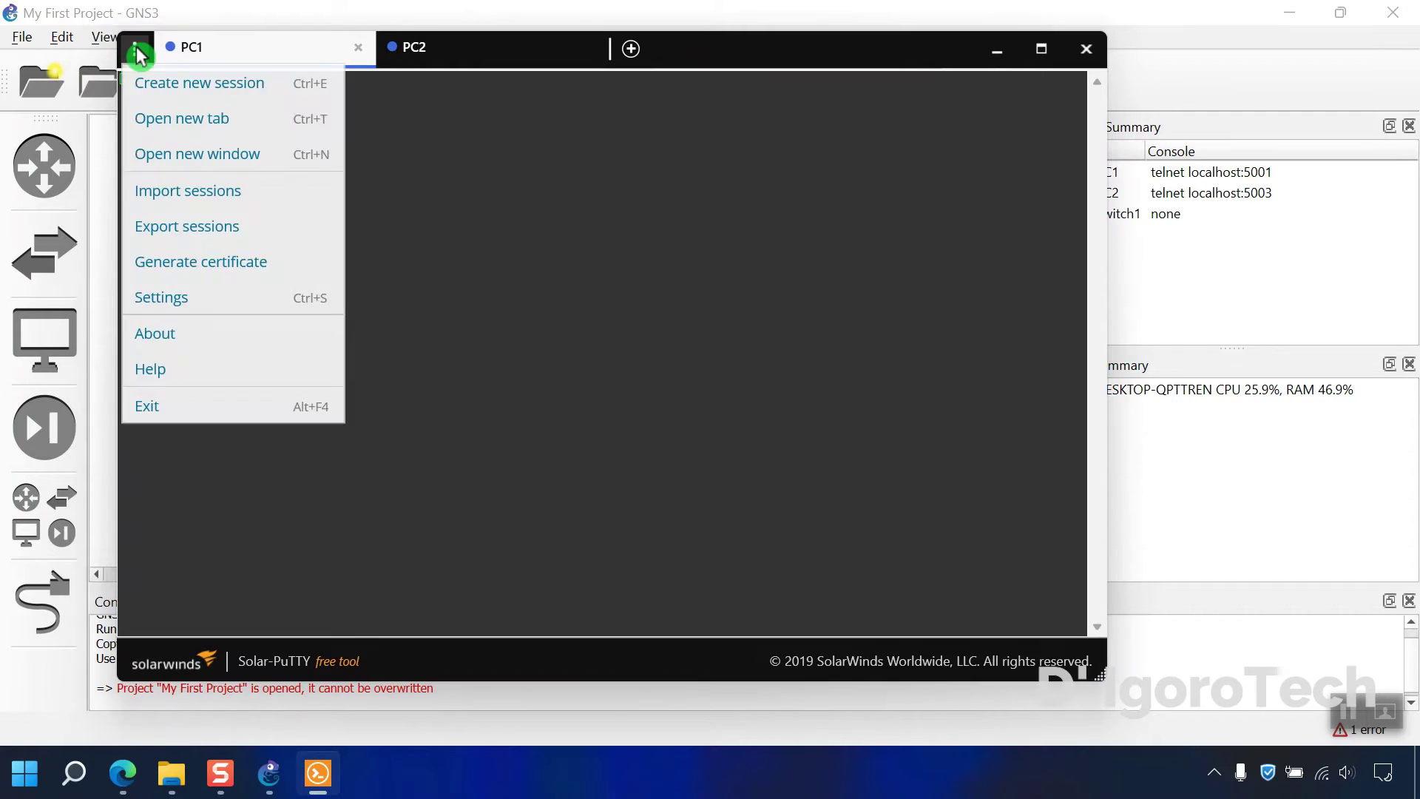
click(162, 299)
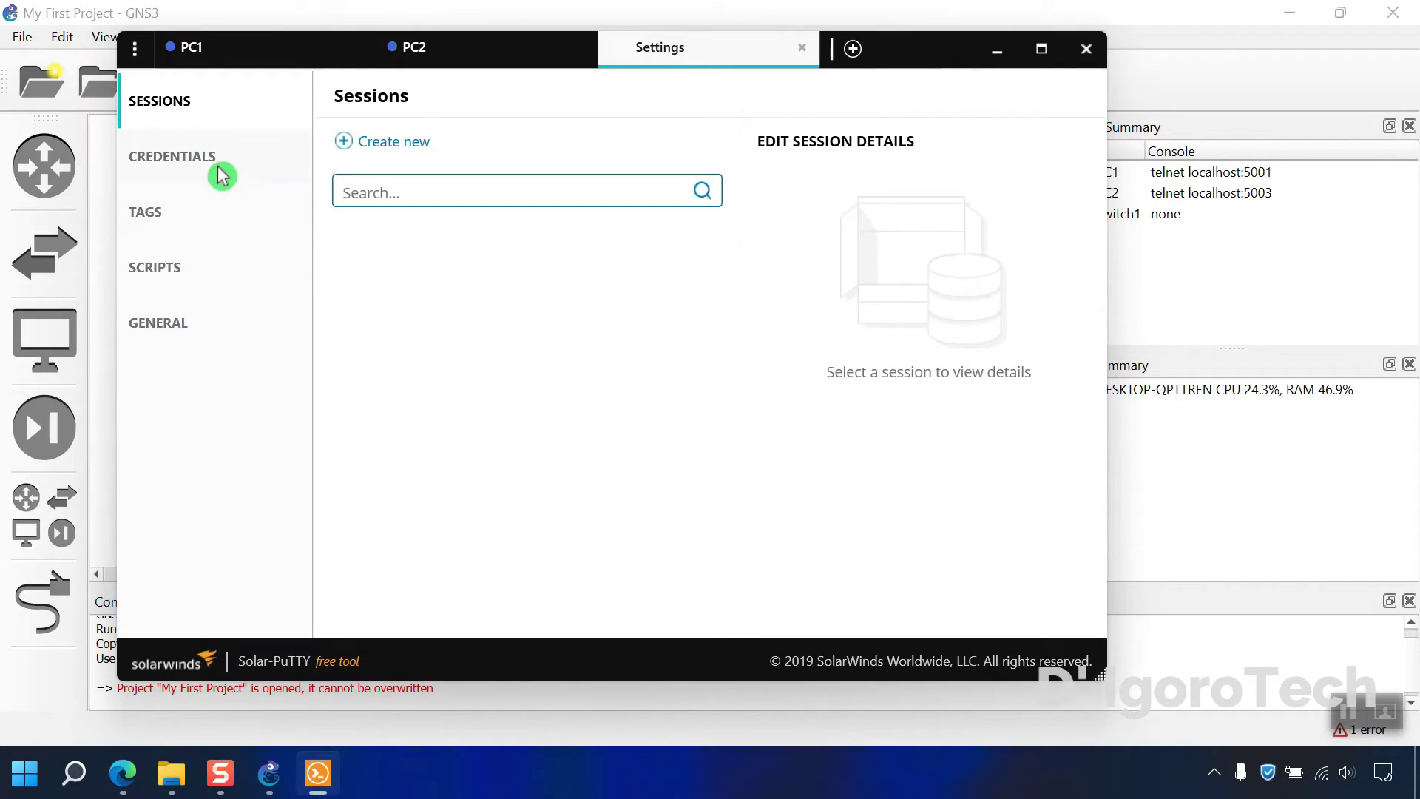
click(167, 325)
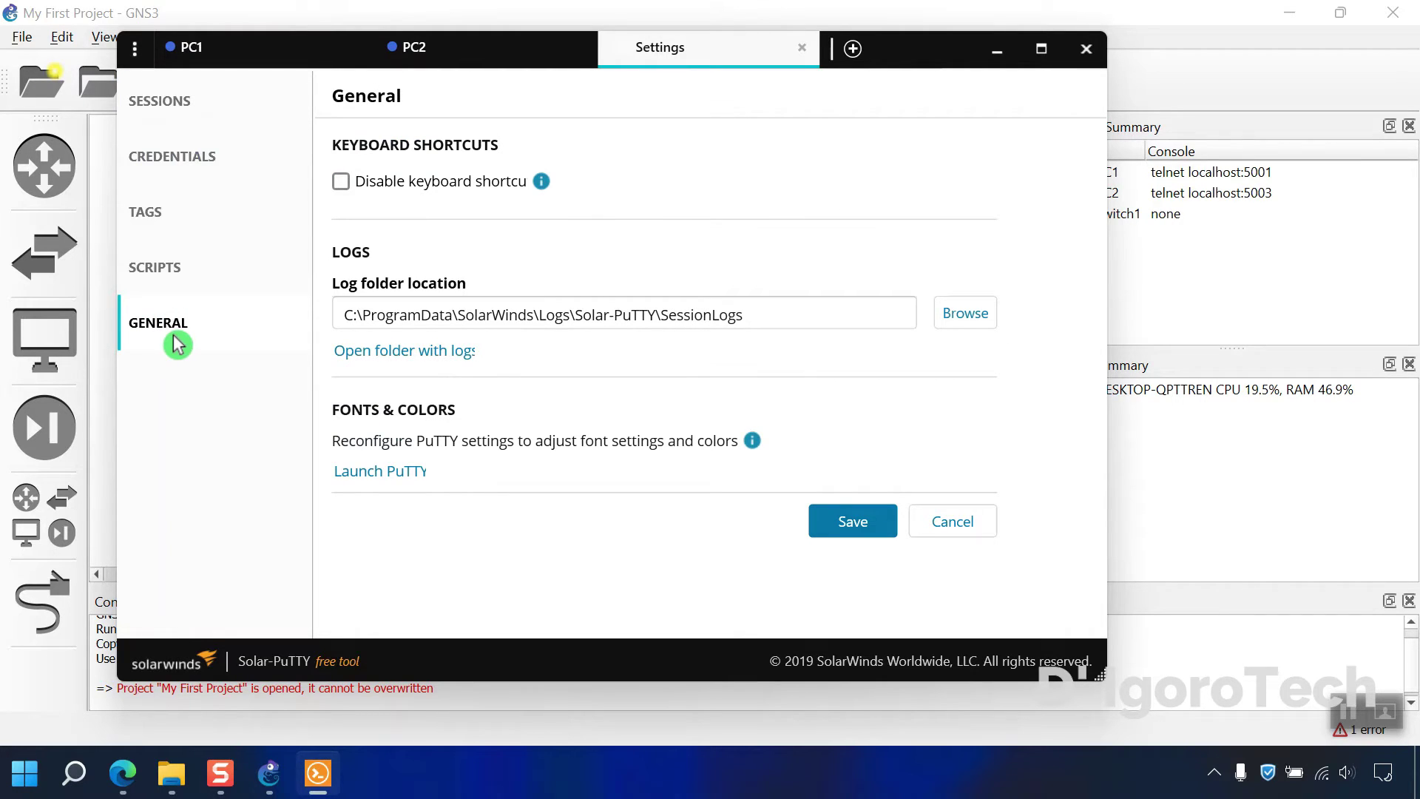
click(368, 471)
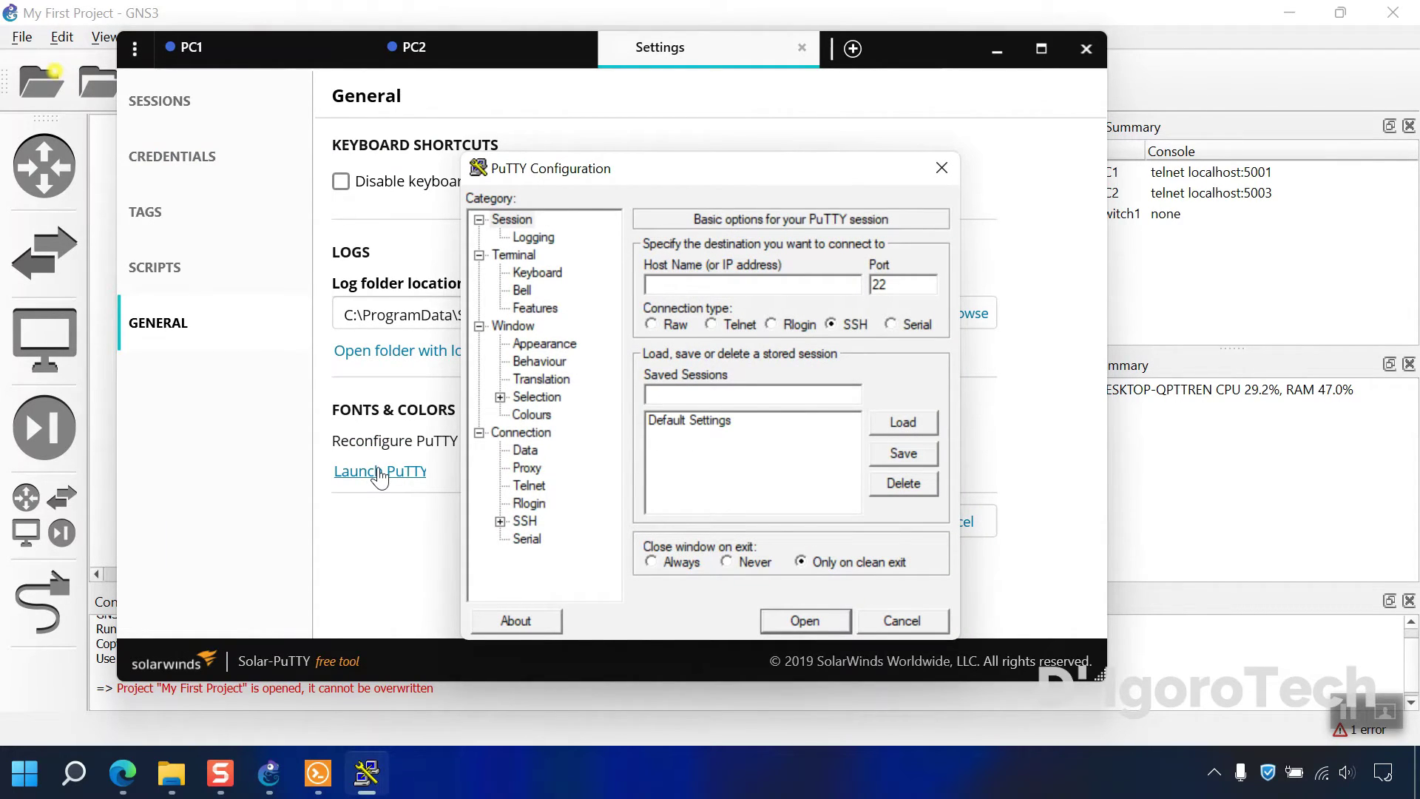
- Change the PuTTY terminal font to Consolas bold, size 22
click(557, 345)
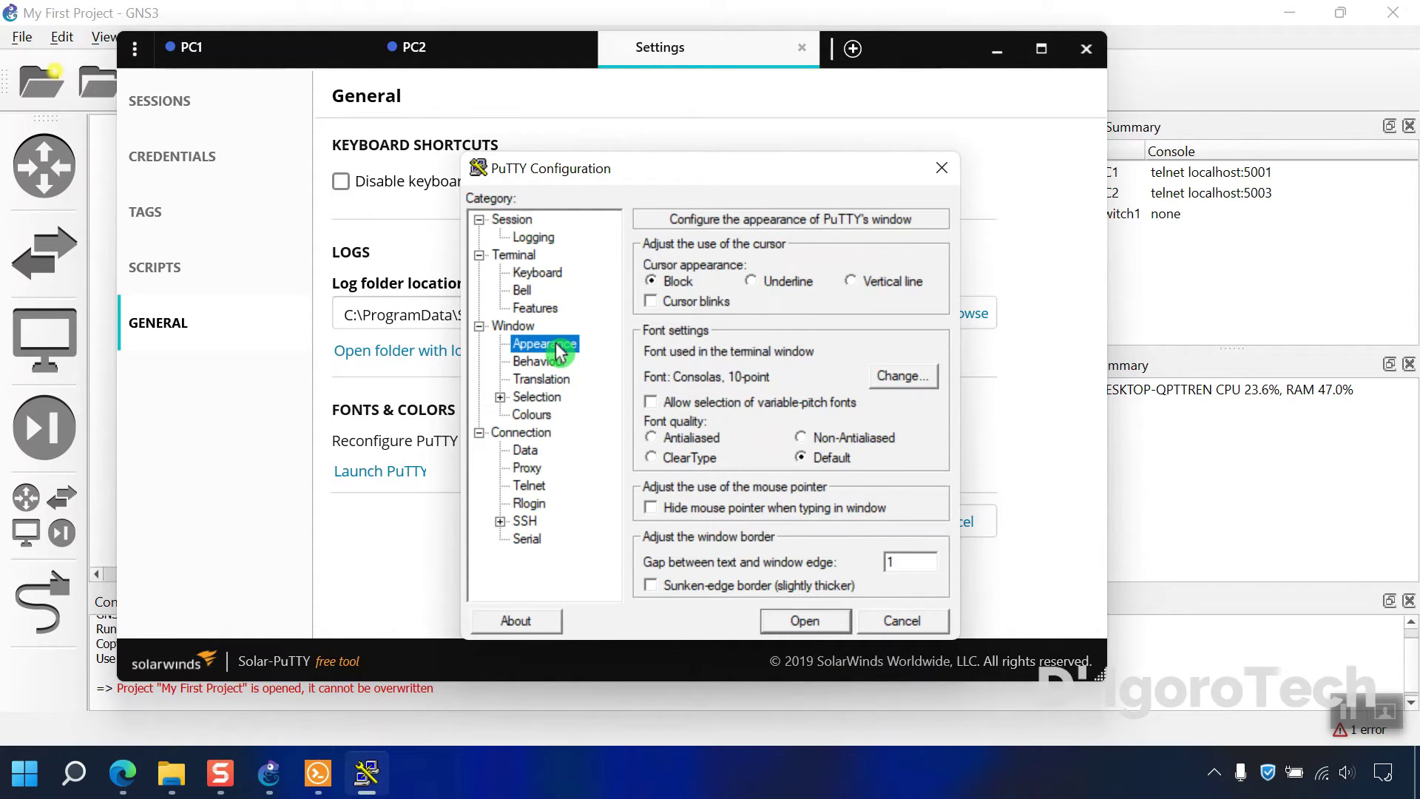
click(896, 379)
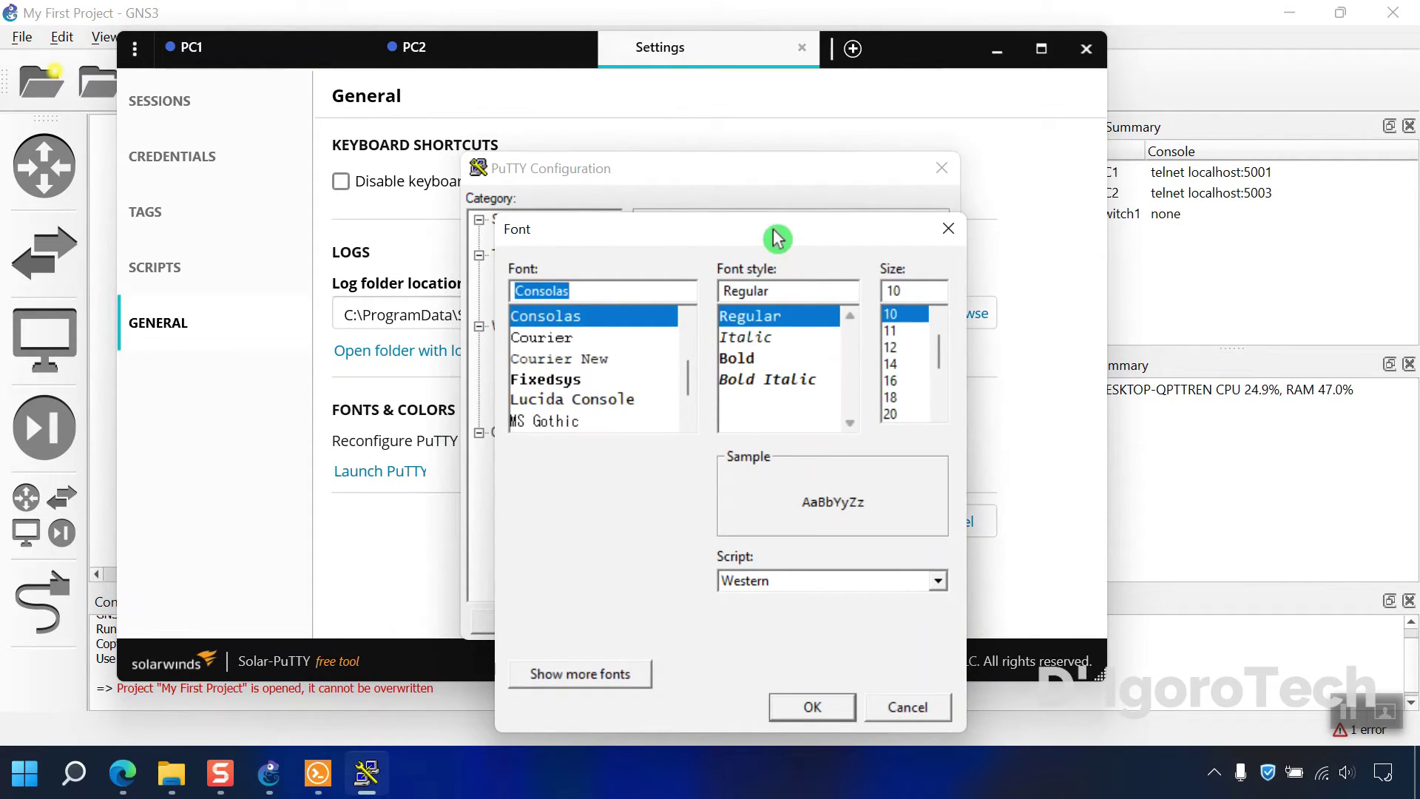
drag(777, 237, 796, 156)
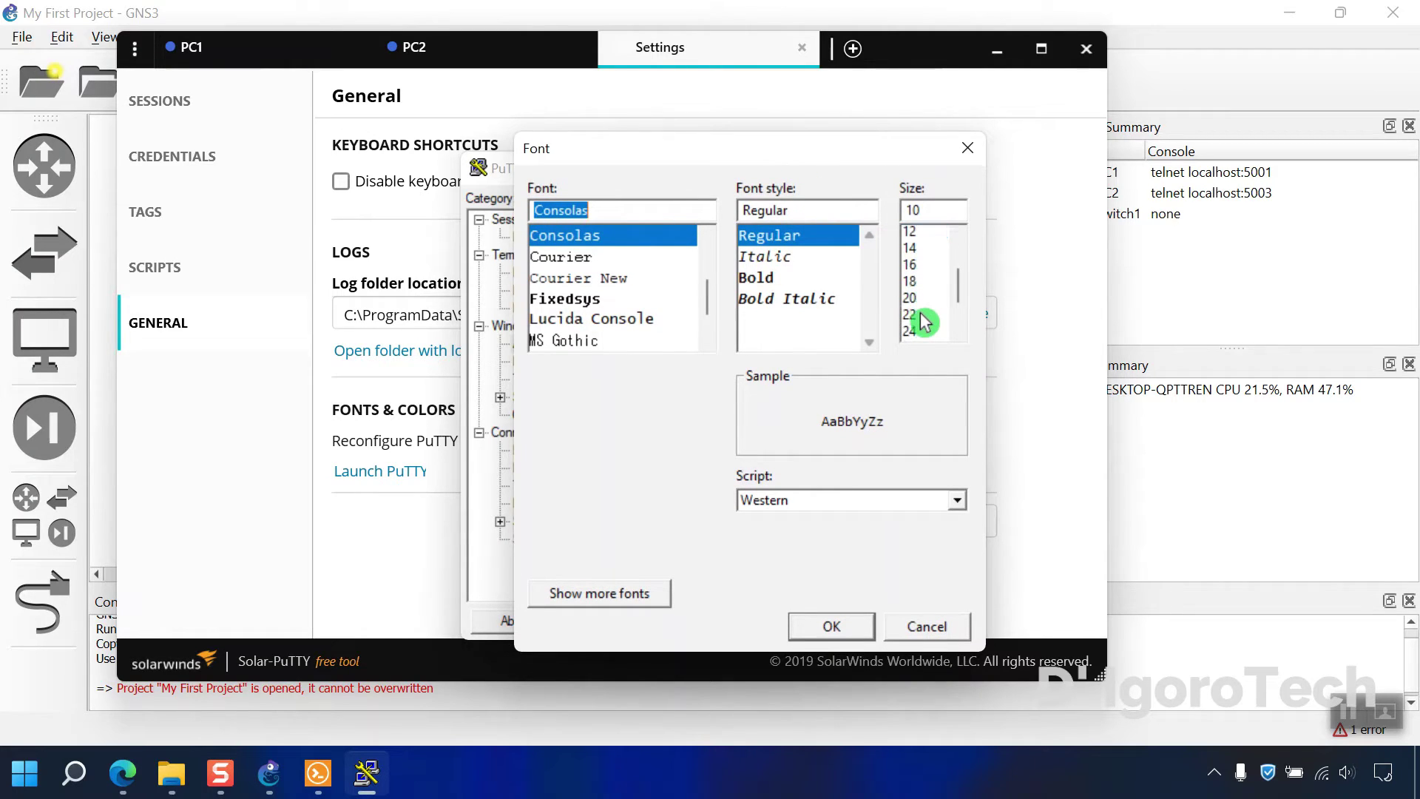
scroll(923, 315, down, 1)
click(916, 302)
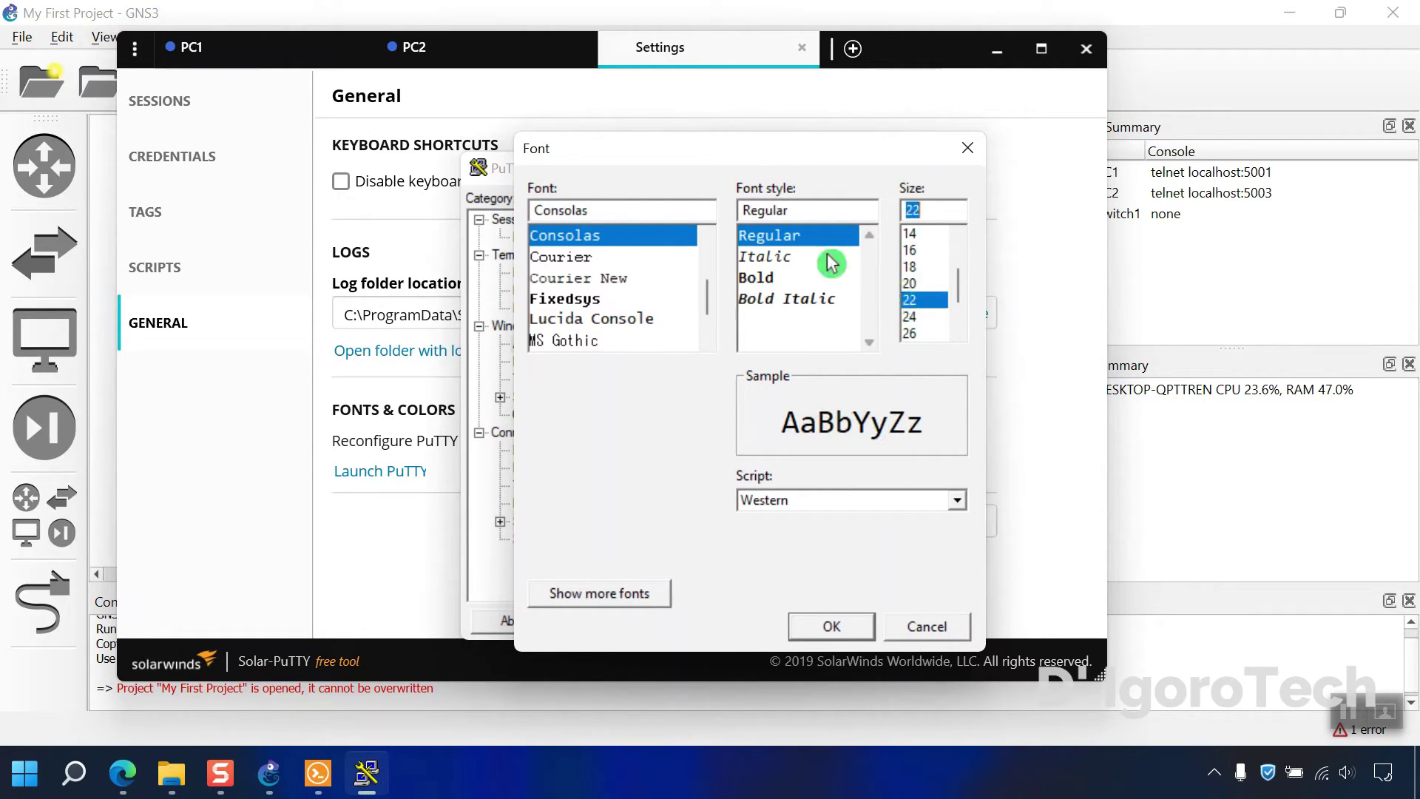
click(765, 278)
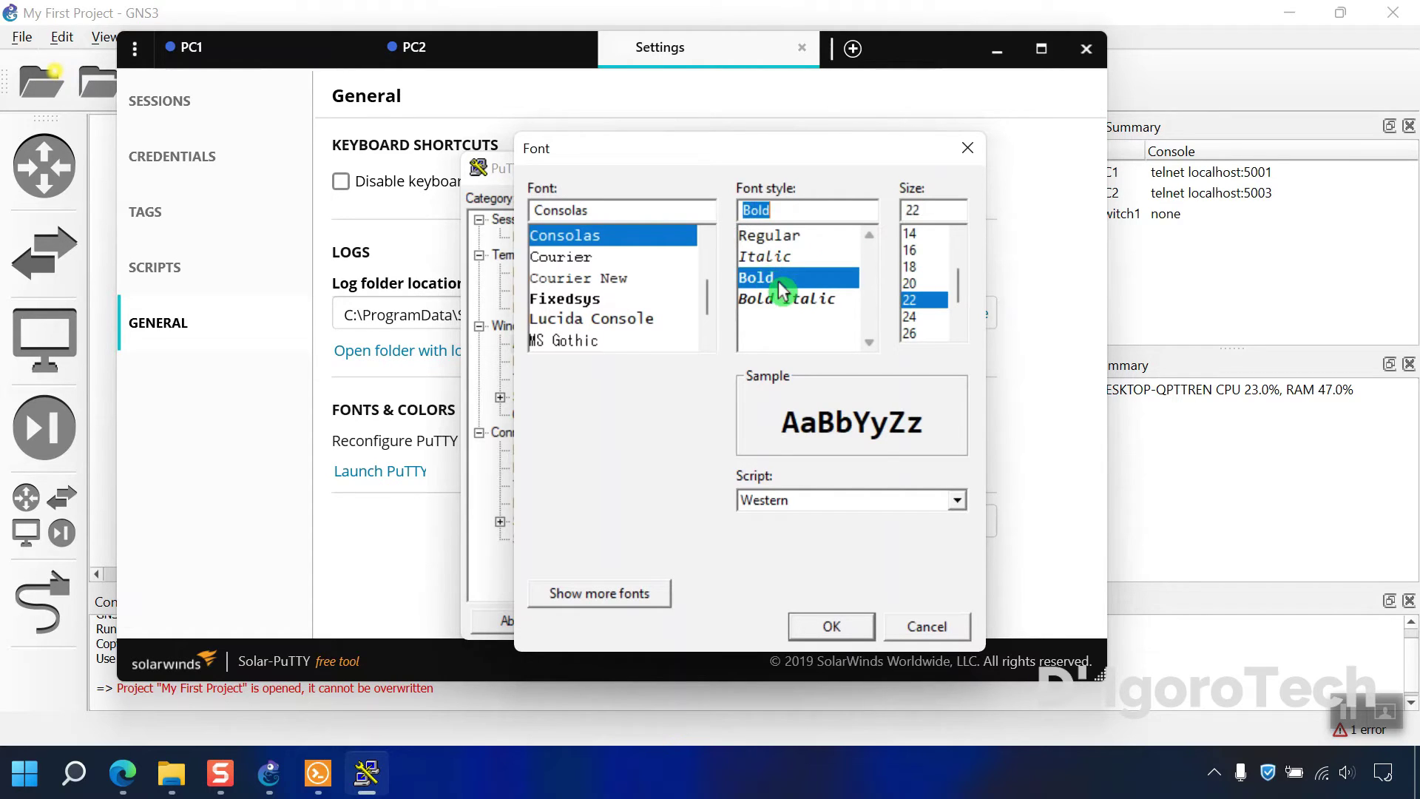
click(834, 624)
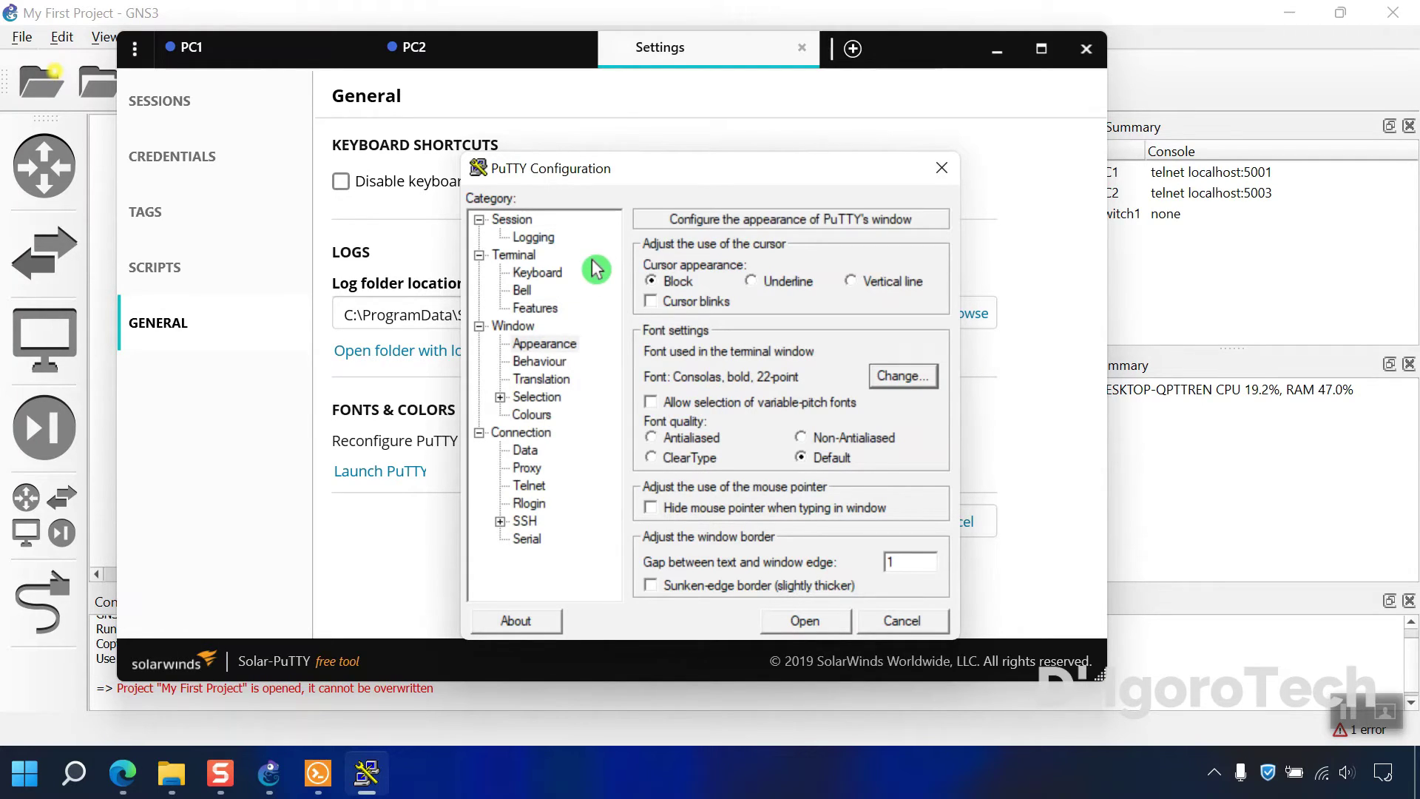
- Save the font change to Default Settings and close PuTTY Configuration
click(516, 221)
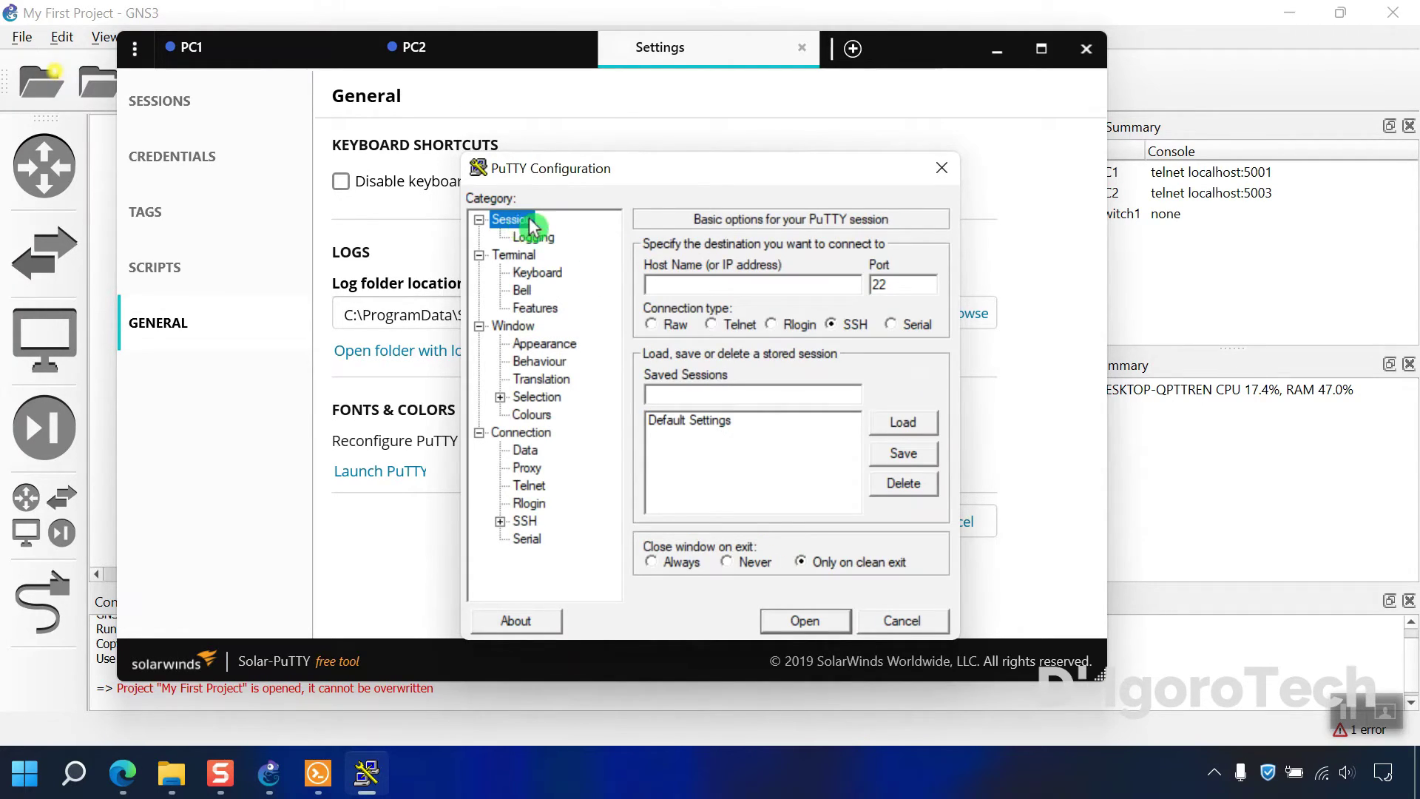
click(692, 421)
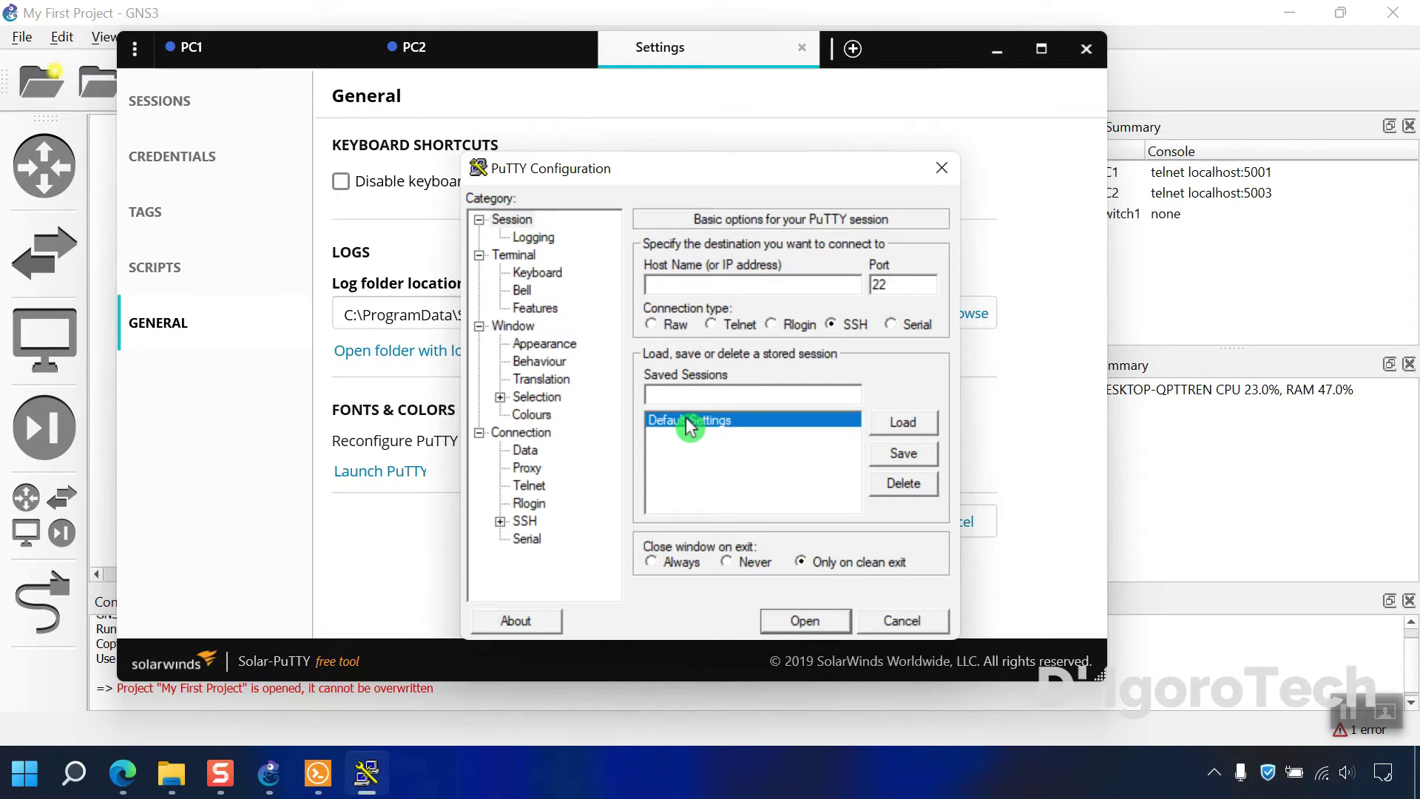
click(907, 454)
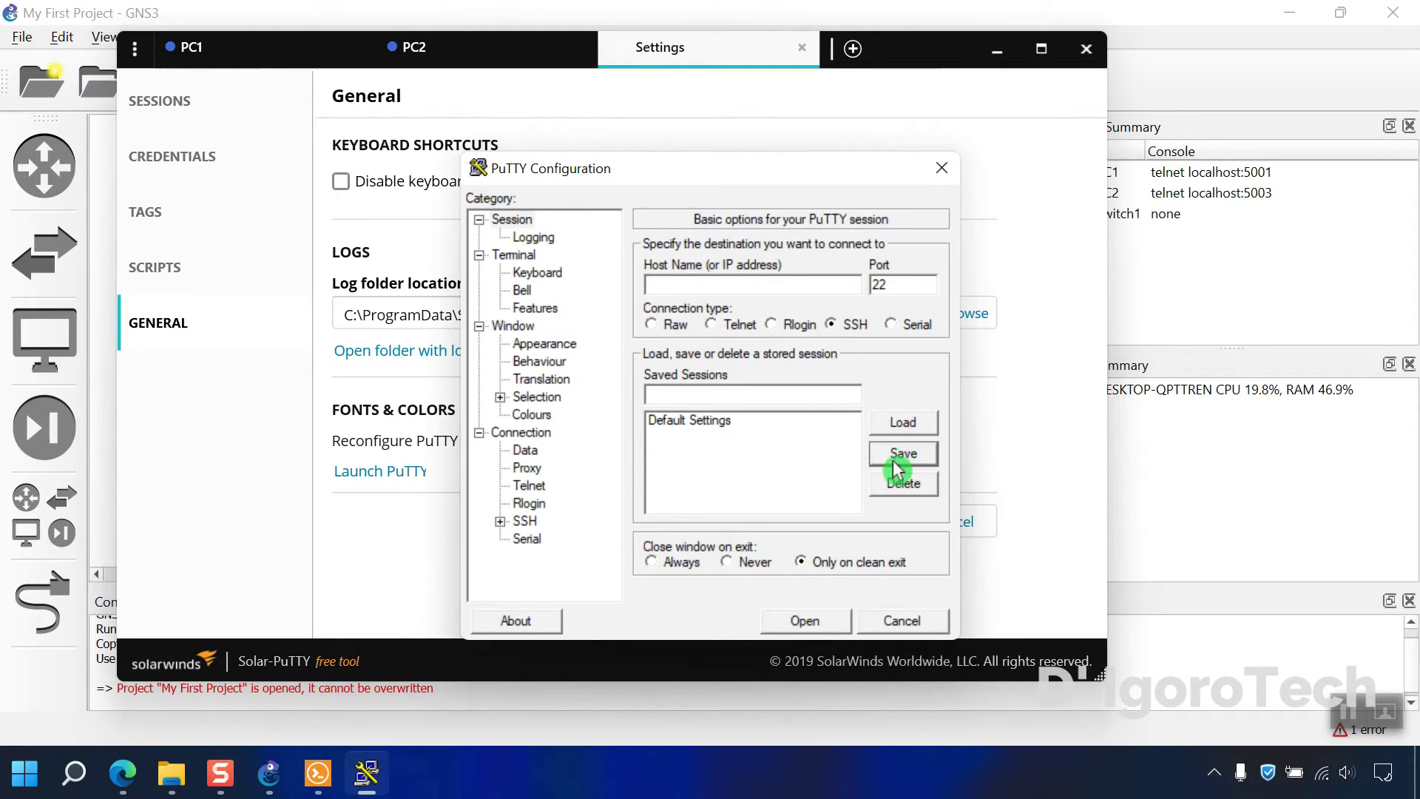
click(908, 618)
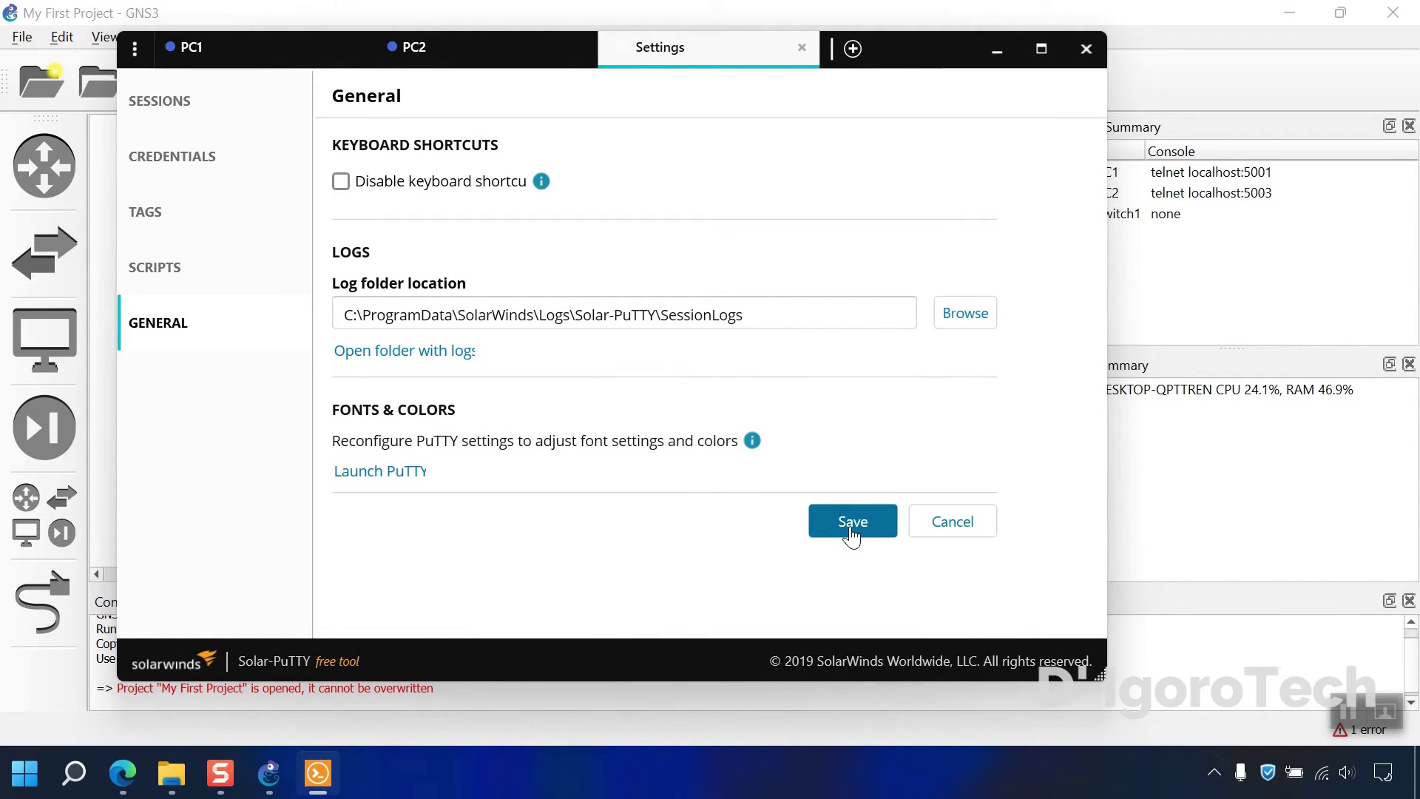
- Save the Solar-PuTTY General settings and close the Solar-PuTTY window
click(851, 525)
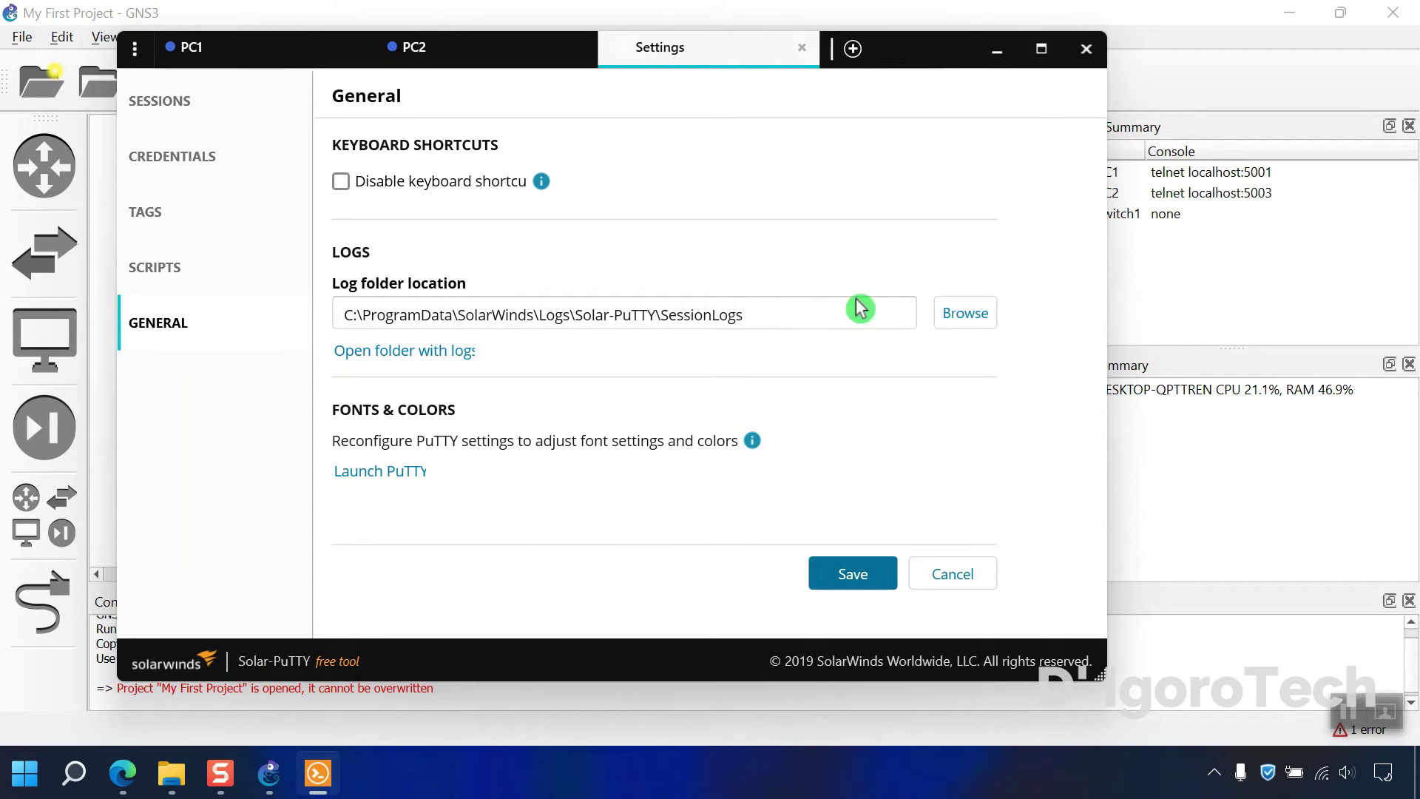
click(1088, 52)
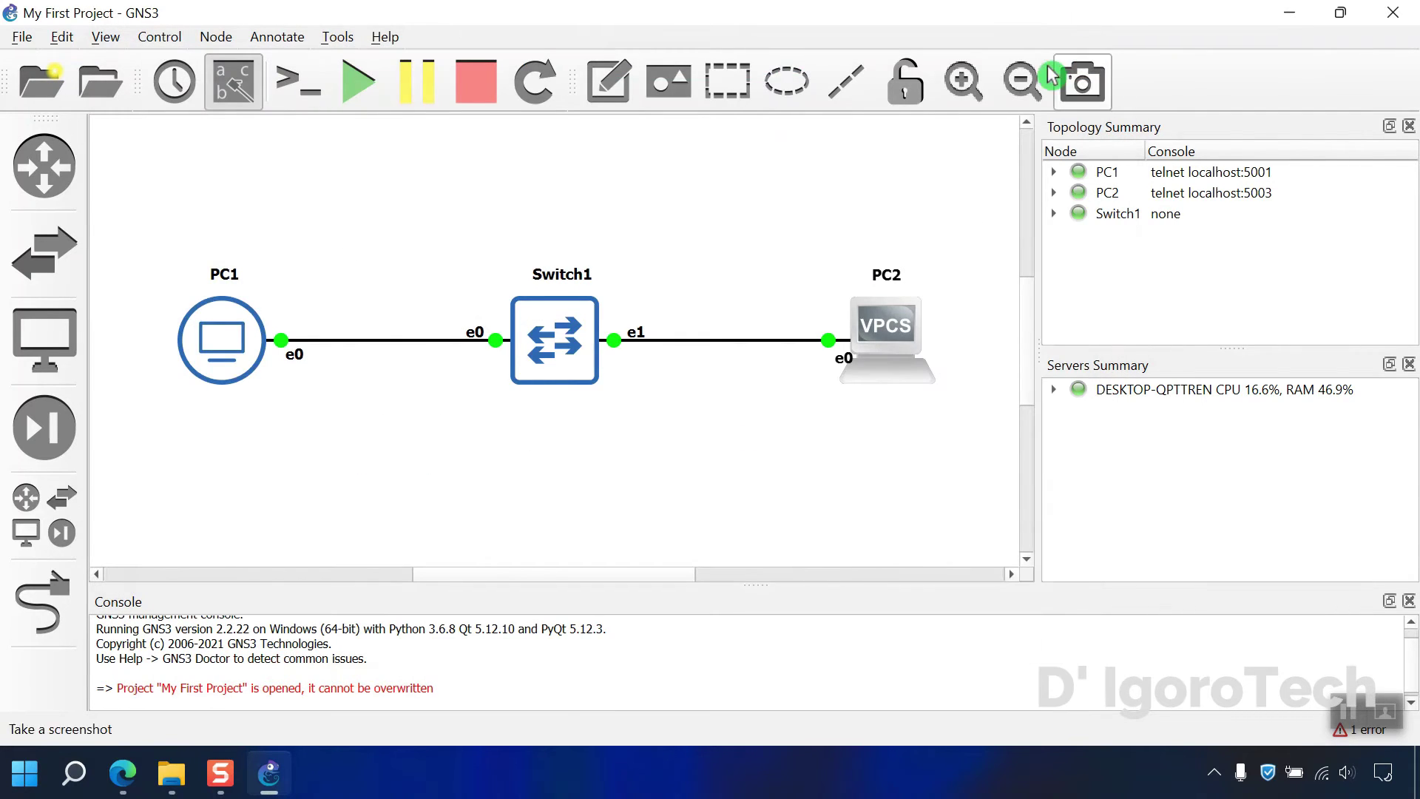
- Open consoles to all nodes and bring up the PC1 and PC2 prompts
click(302, 105)
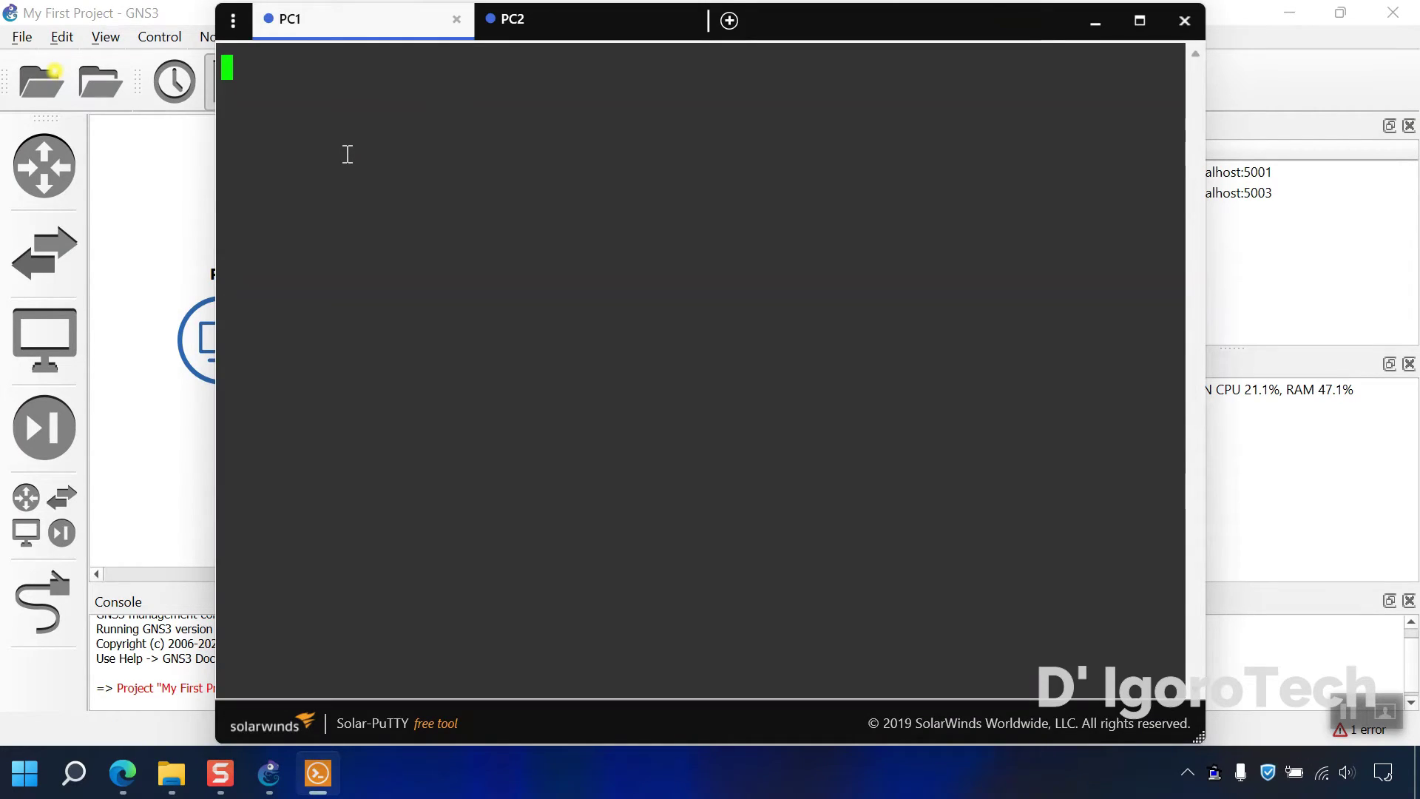
key(Return)
key(Return)
click(537, 28)
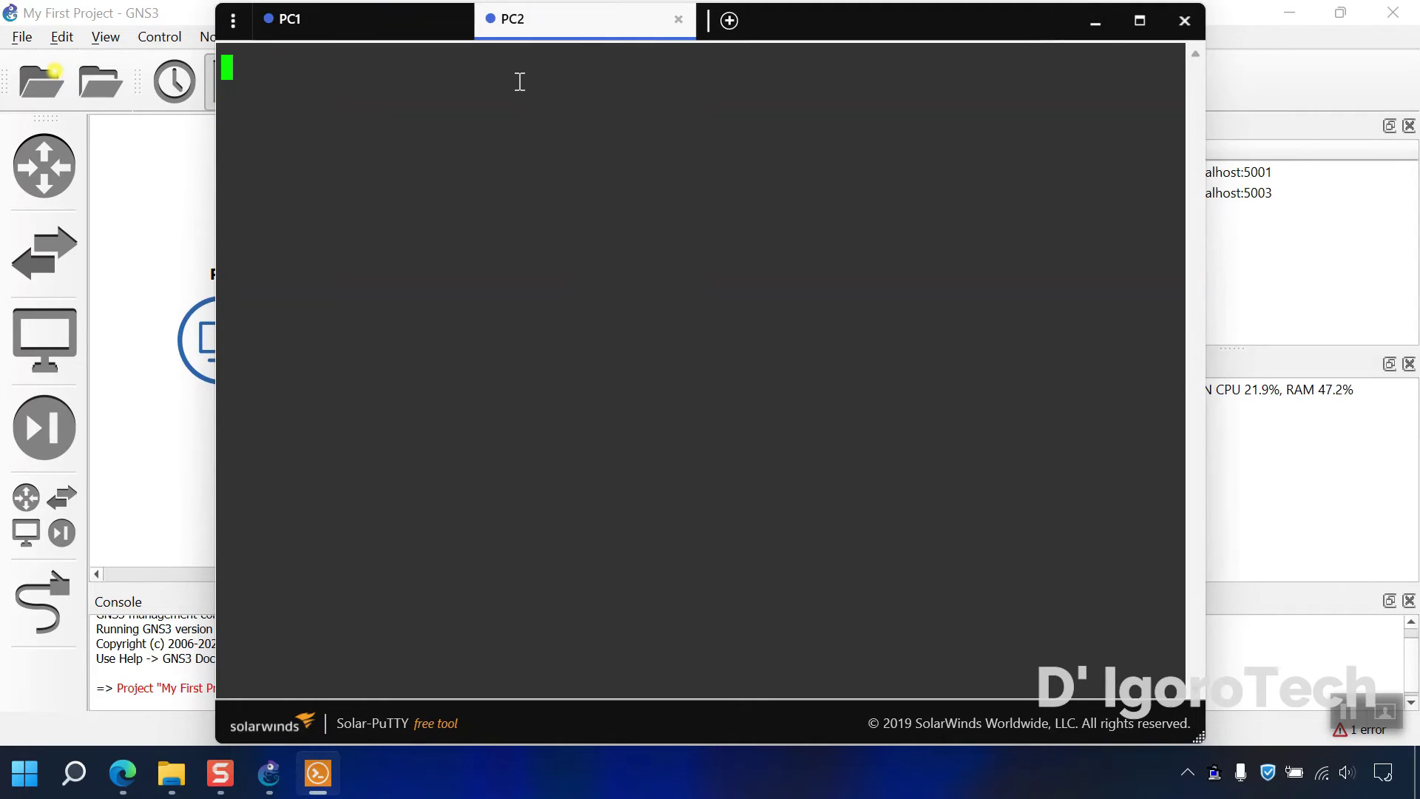
key(Return)
key(Return)
key(Return)
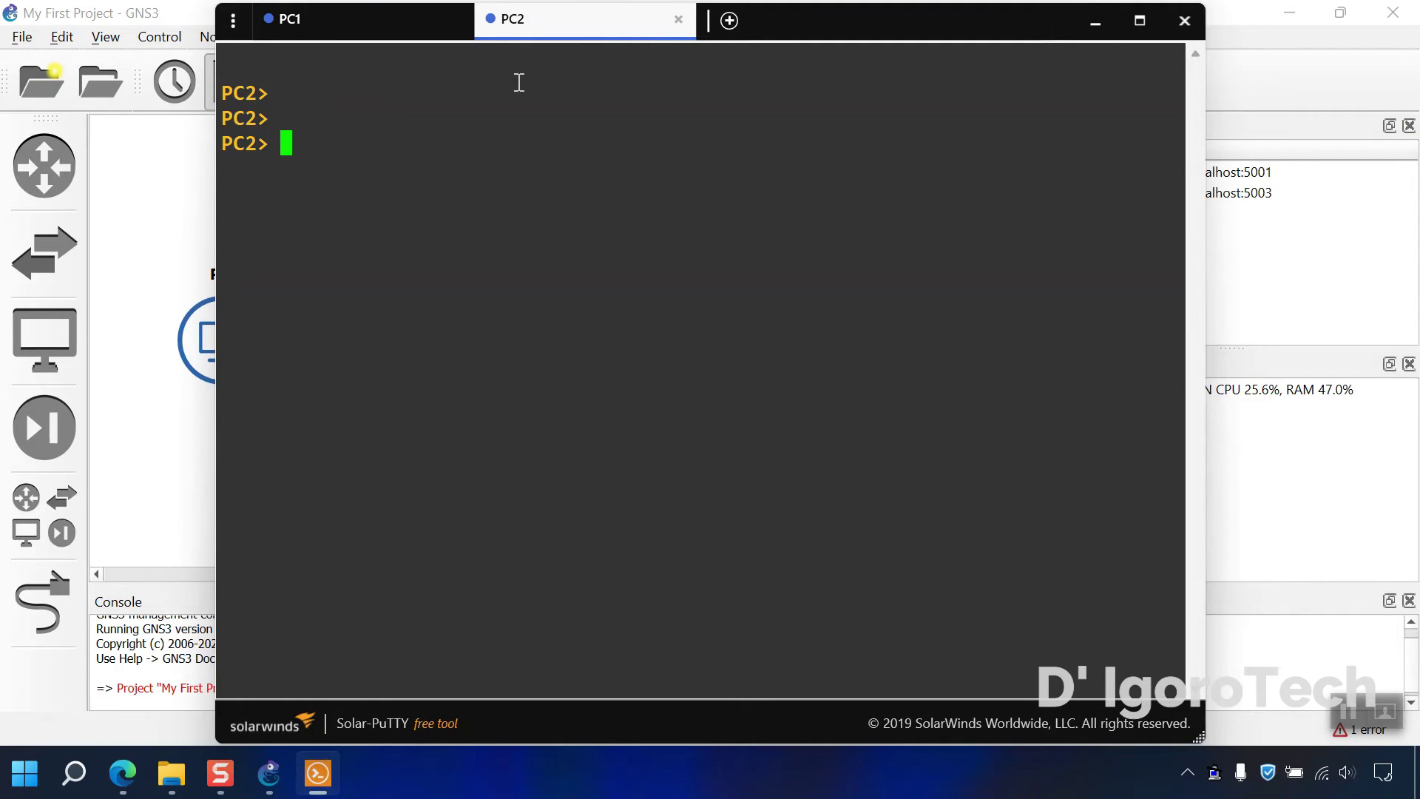
click(361, 28)
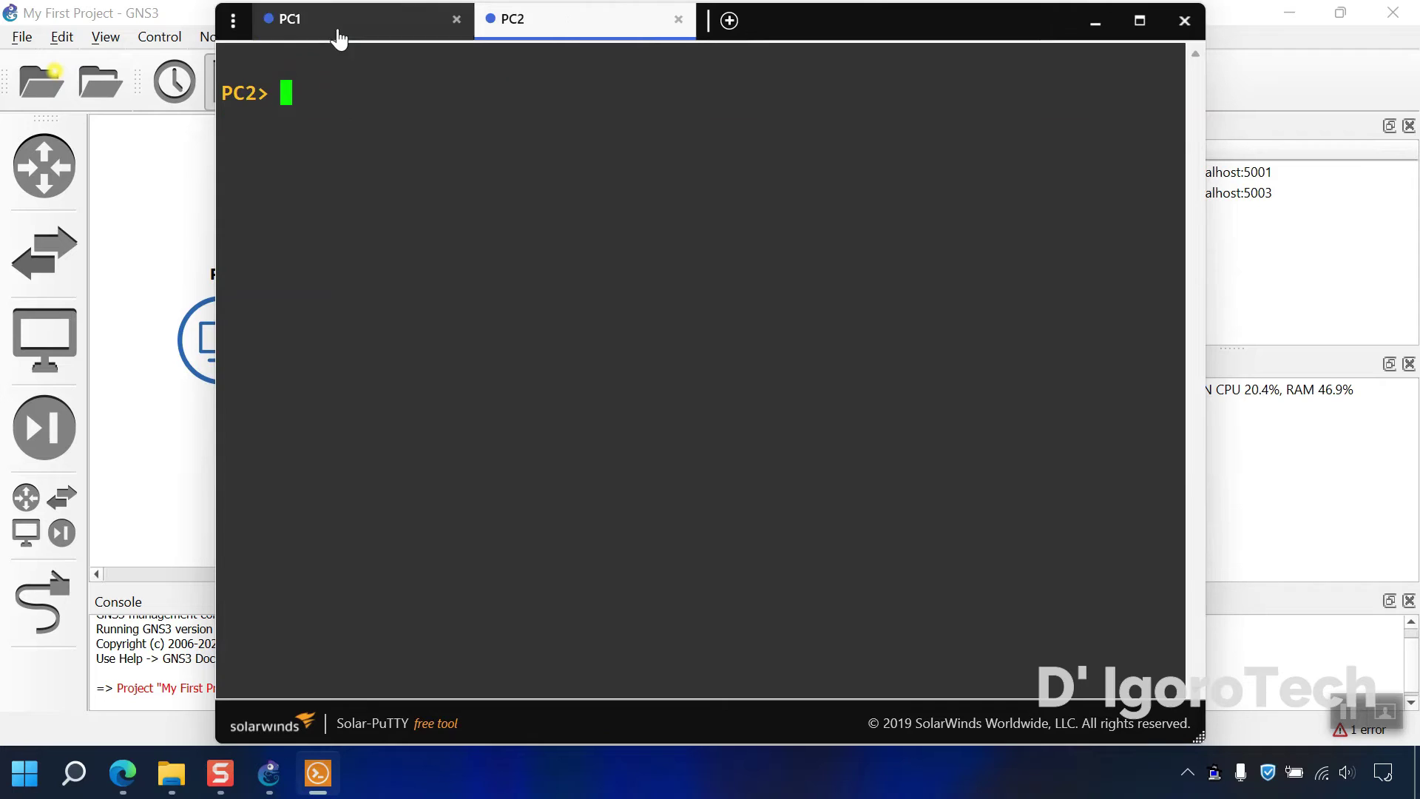
- Assign PC1 192.168.1.1 and PC2 192.168.1.2, both with mask 255.255.255.0
click(340, 32)
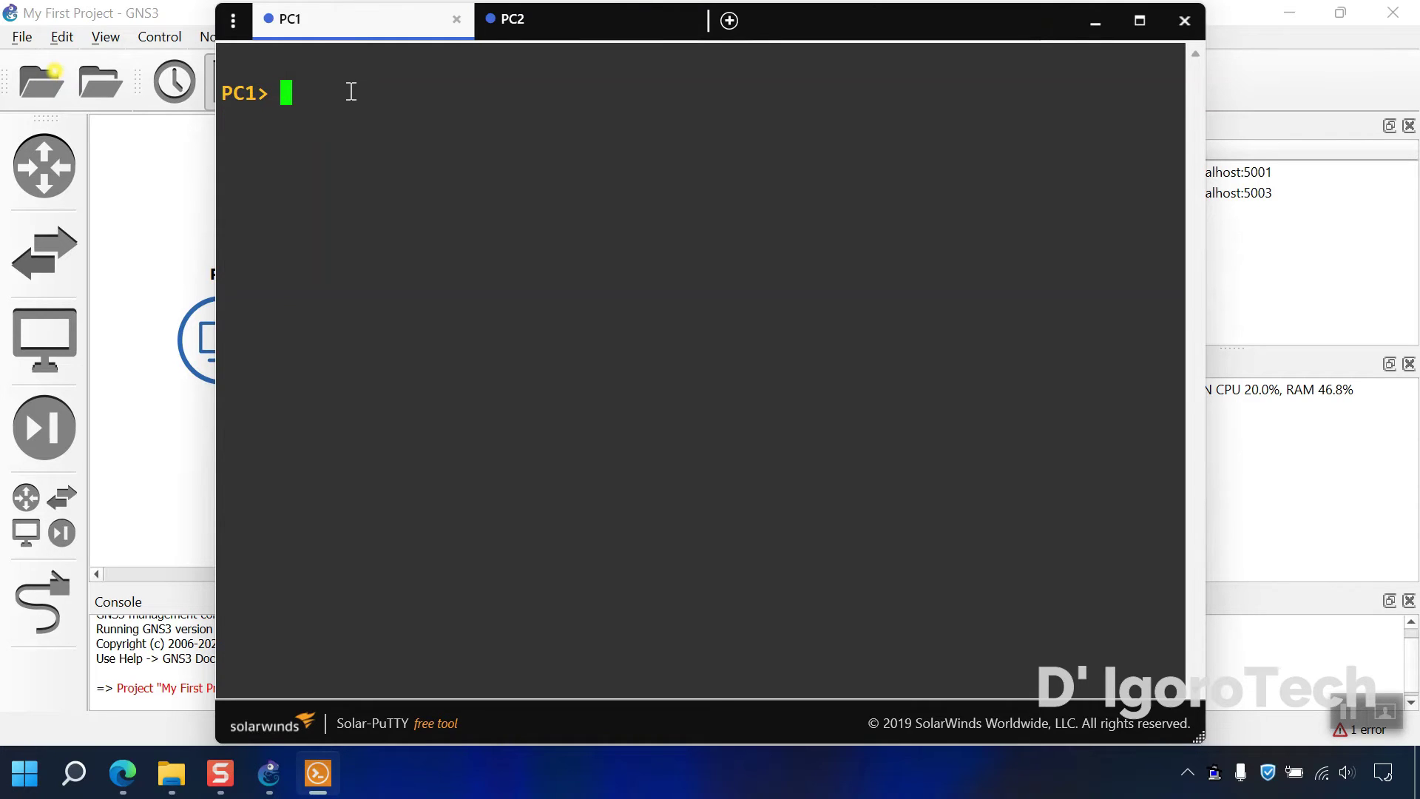
text(ip 192.1)
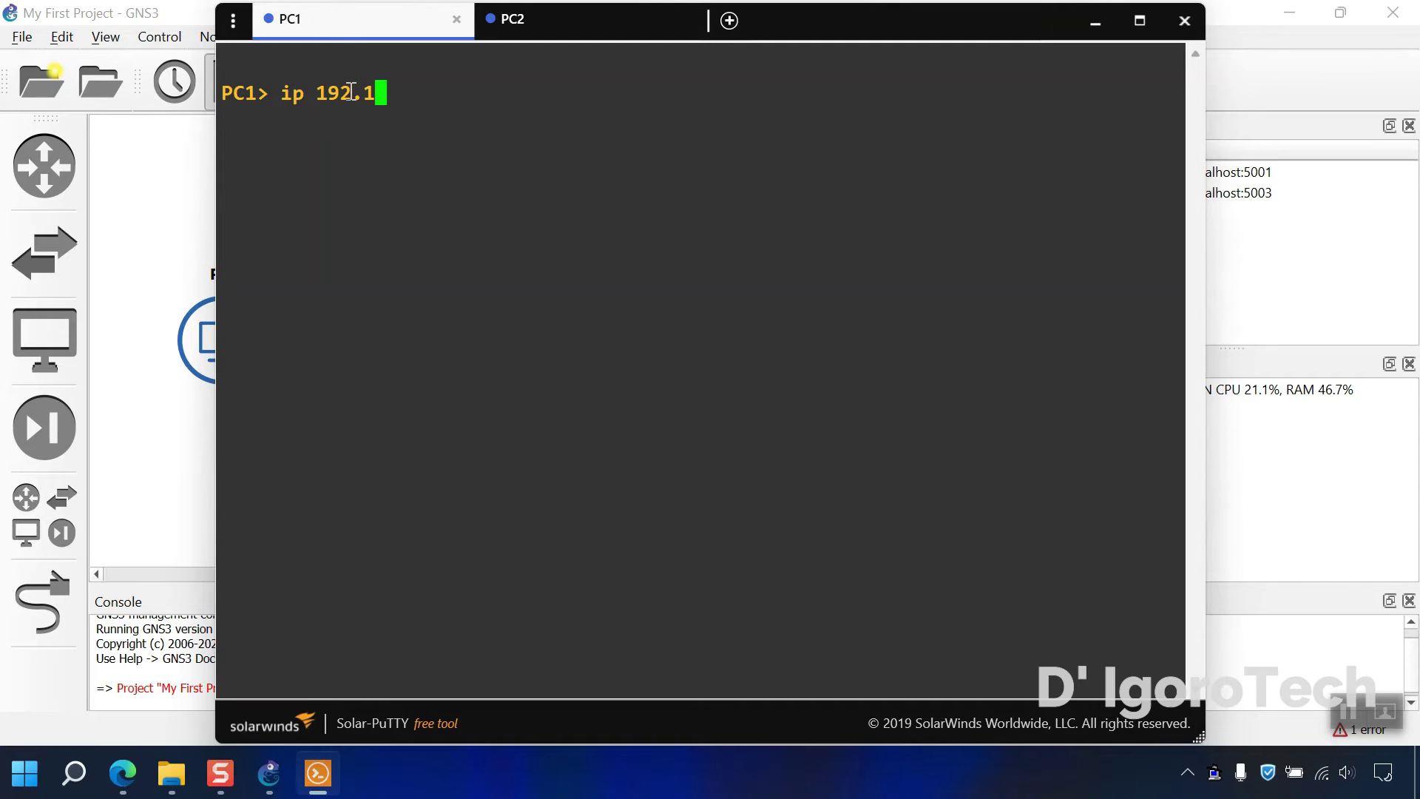
text(68.1.1 255.255.255.0)
key(Return)
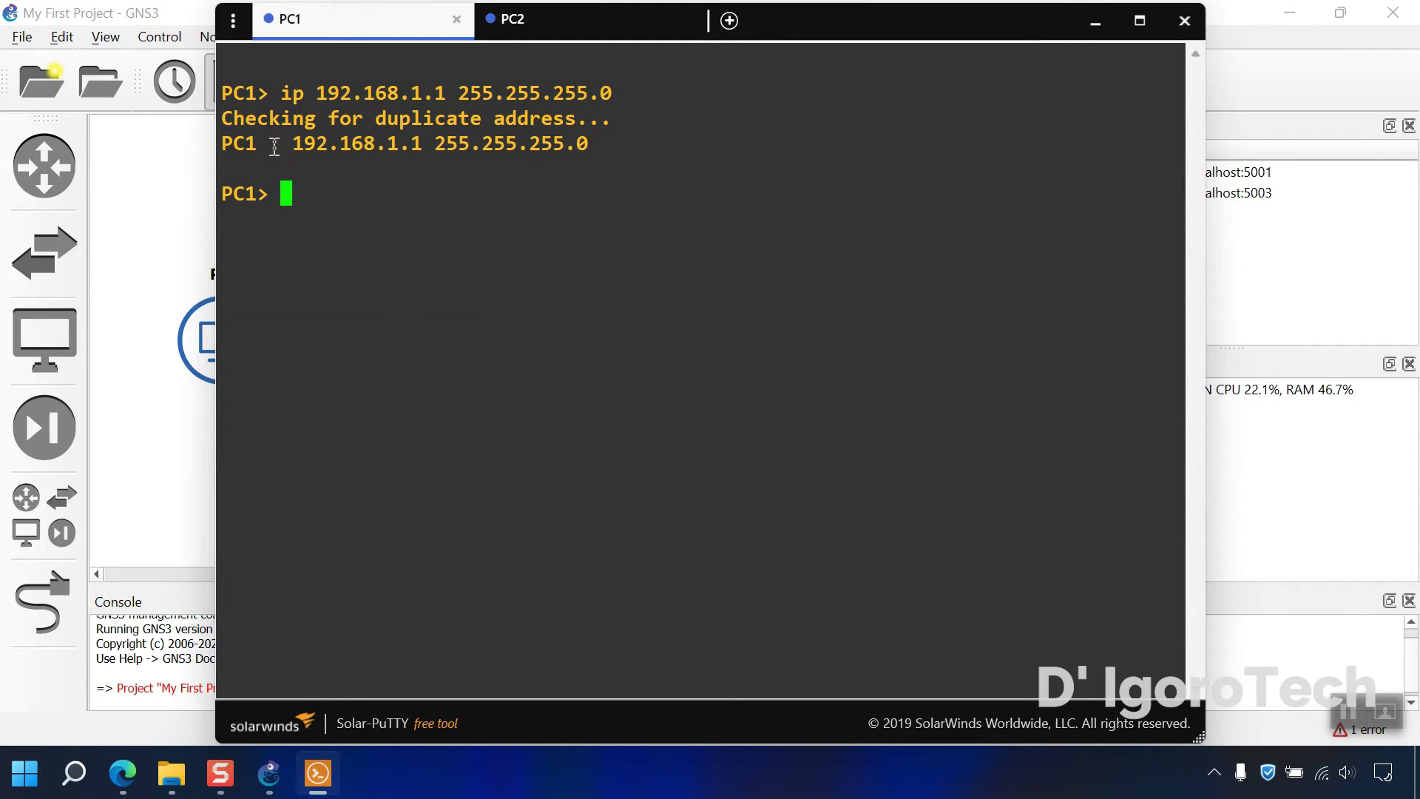
click(555, 30)
text(ip 192.)
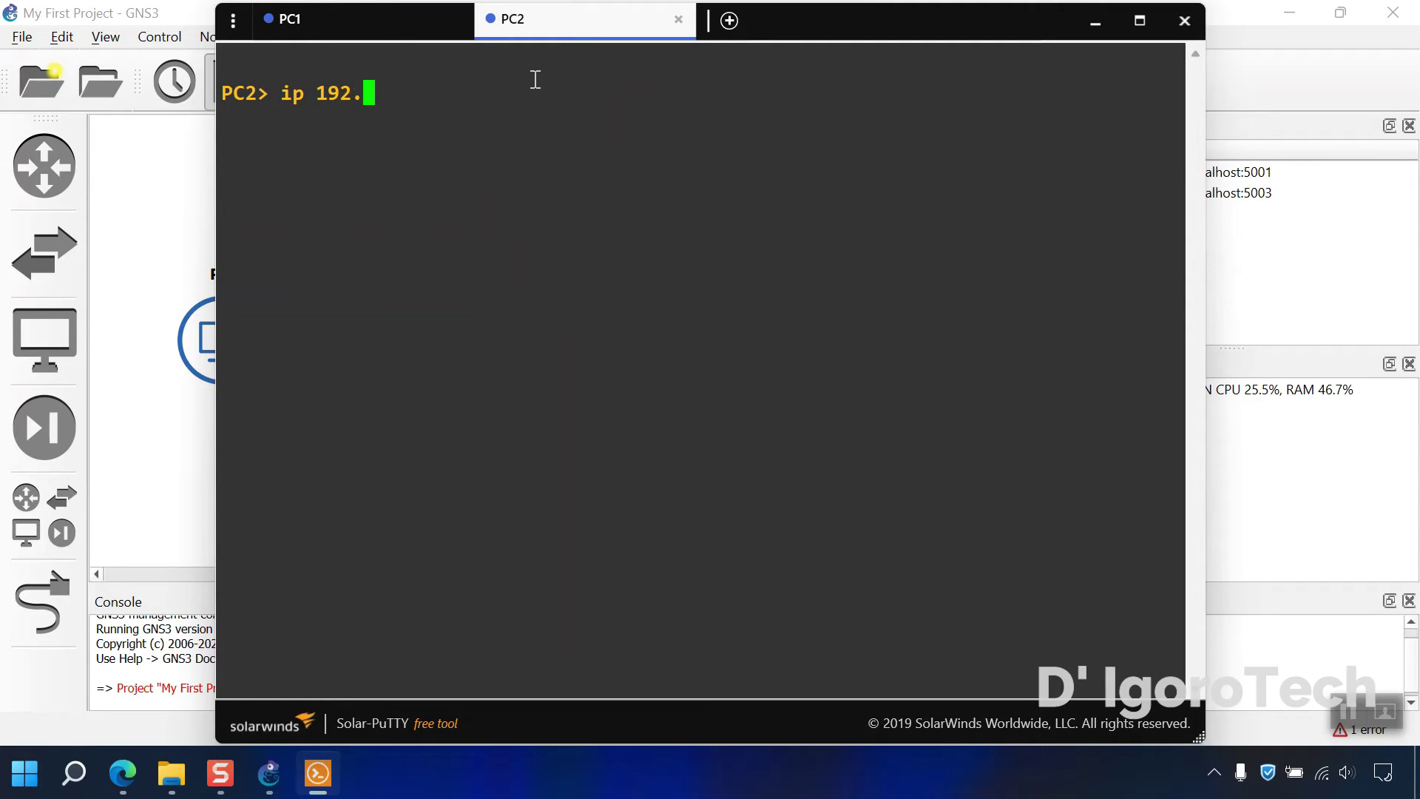
text(168.1.)
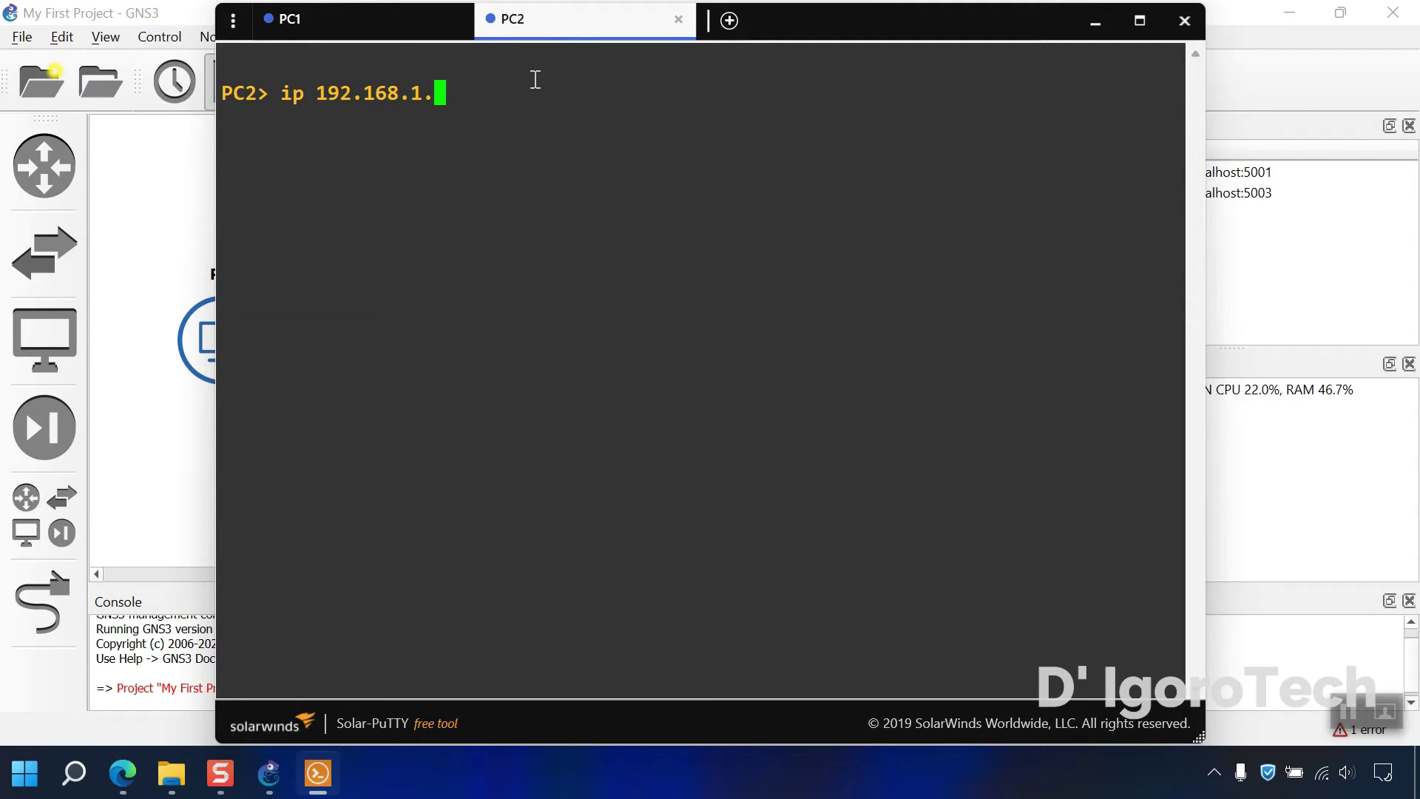
text(2 255.255.255.0)
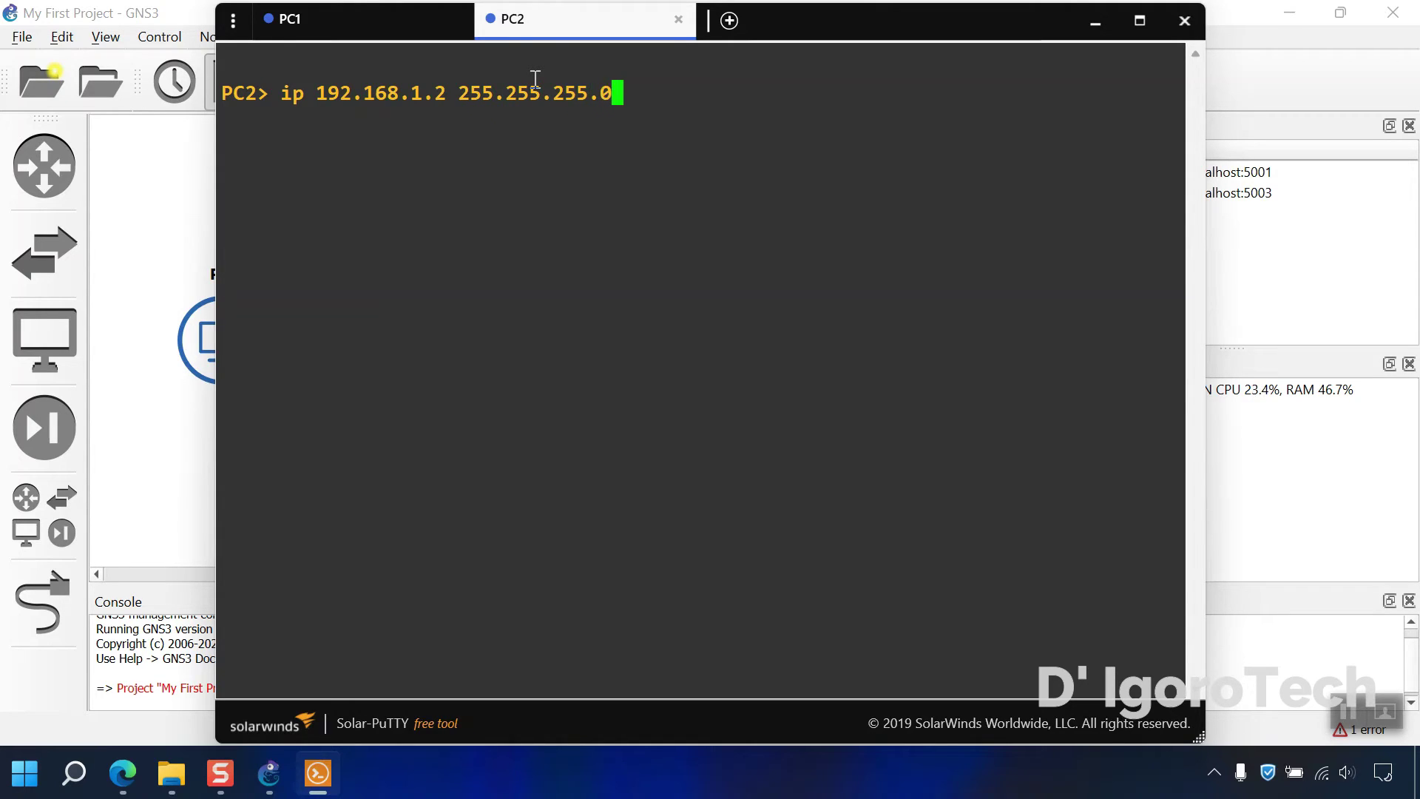
key(Return)
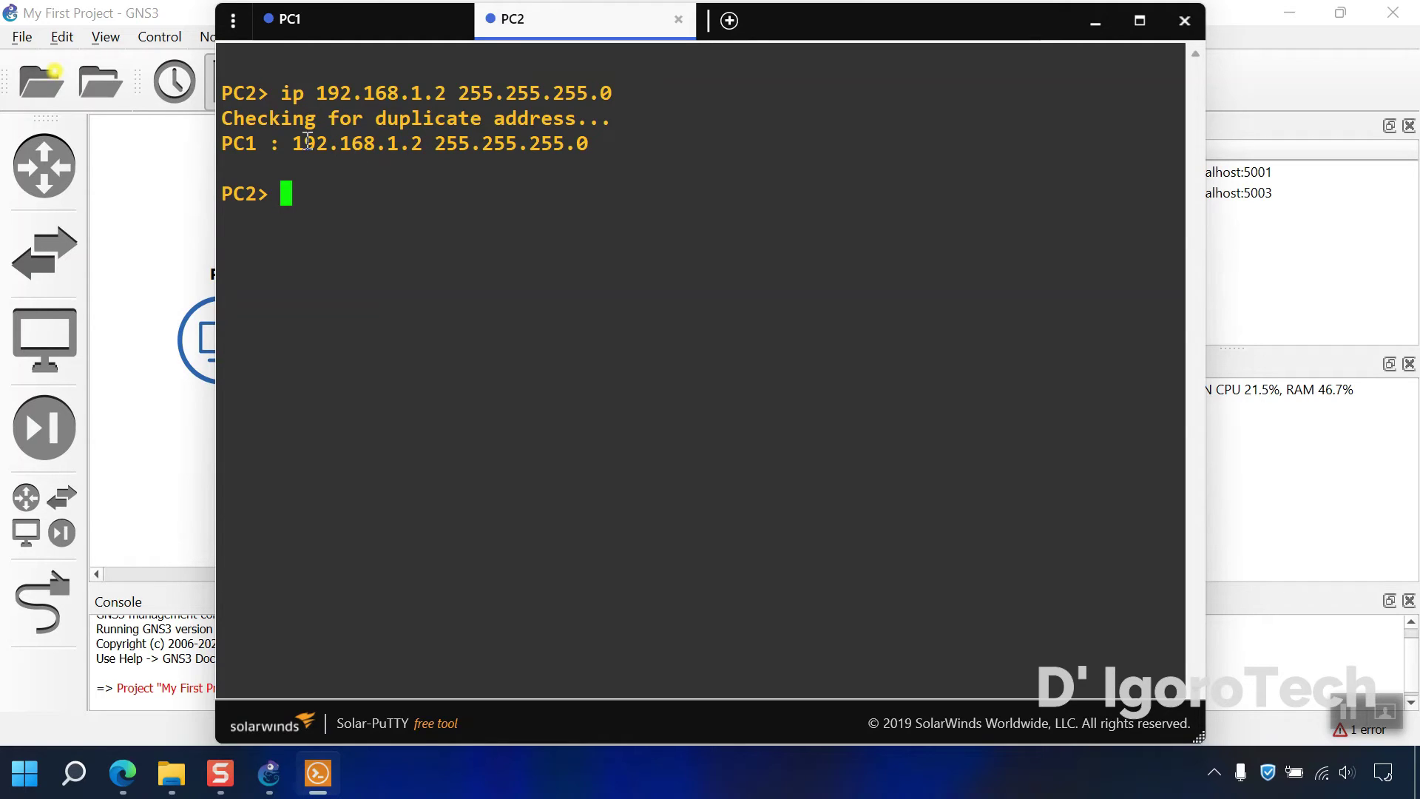
click(388, 22)
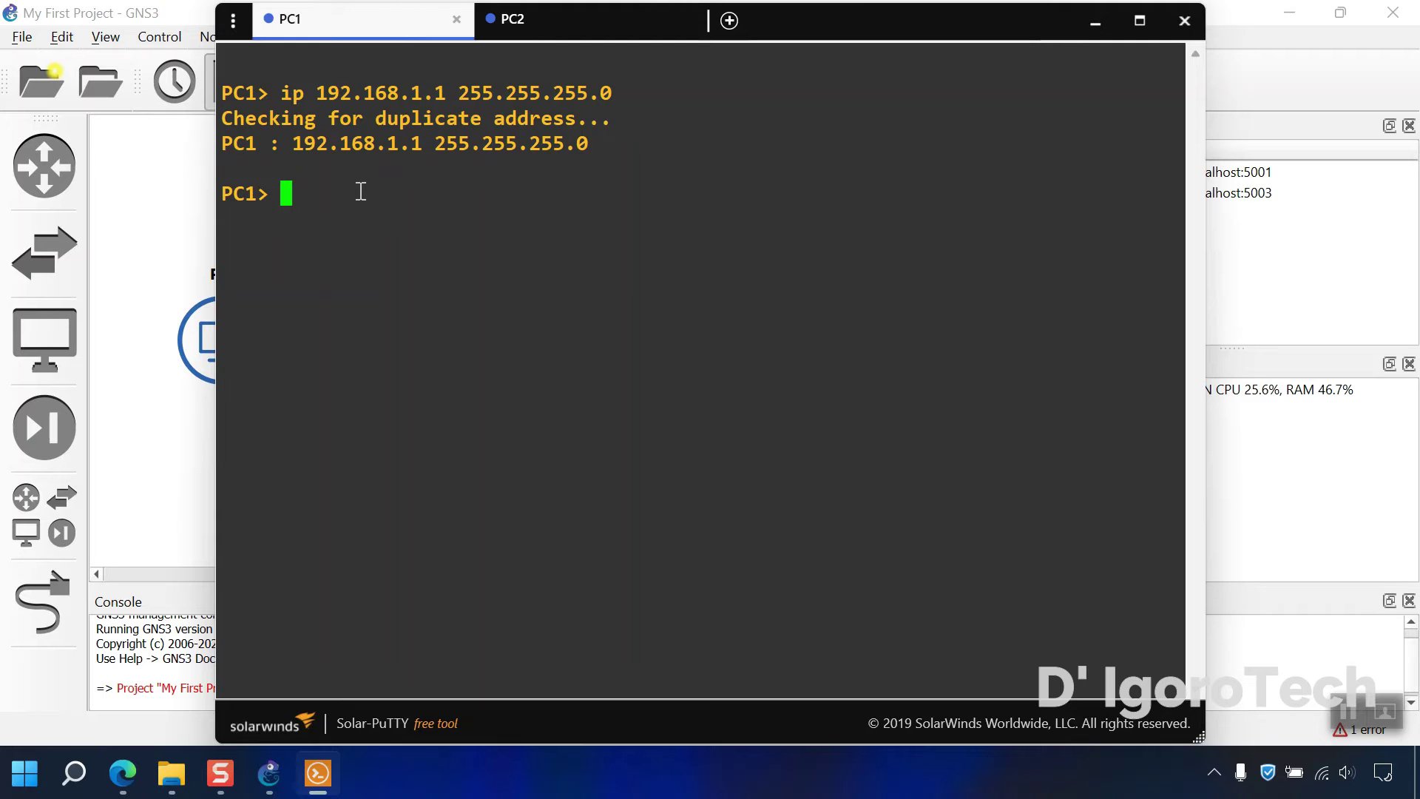
- Ping 192.168.1.2 from PC1 and 192.168.1.1 from PC2
text(ping 192.1)
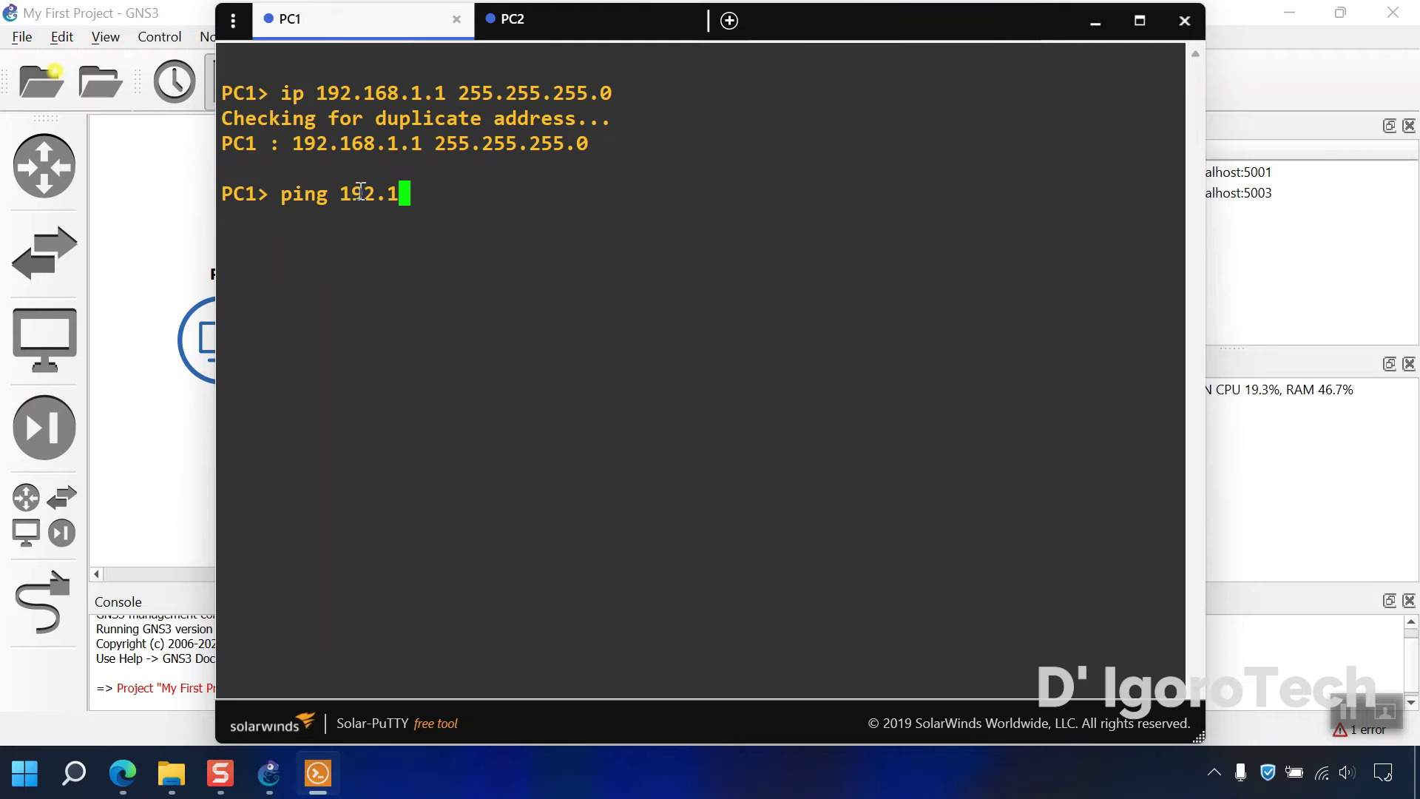
text(68.1.2)
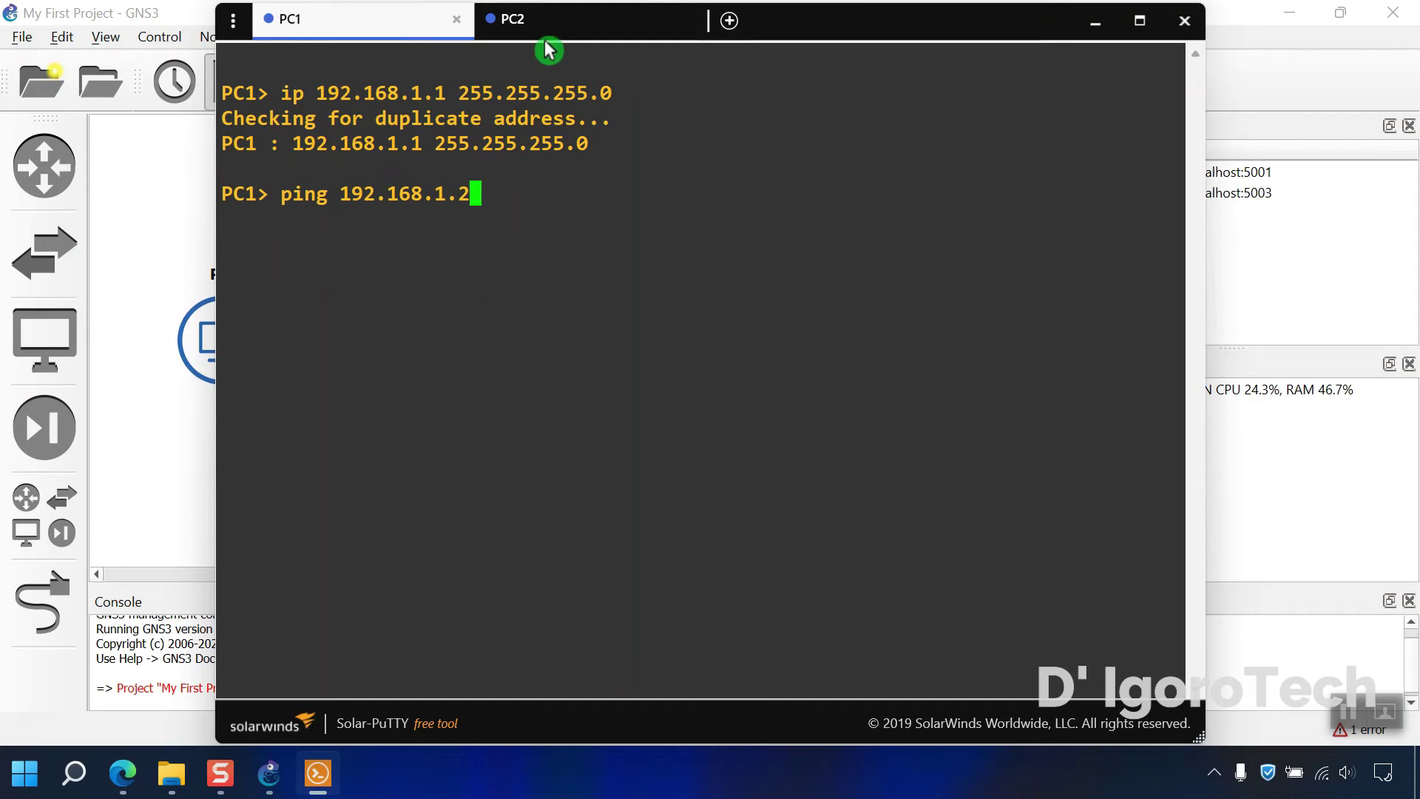
key(Return)
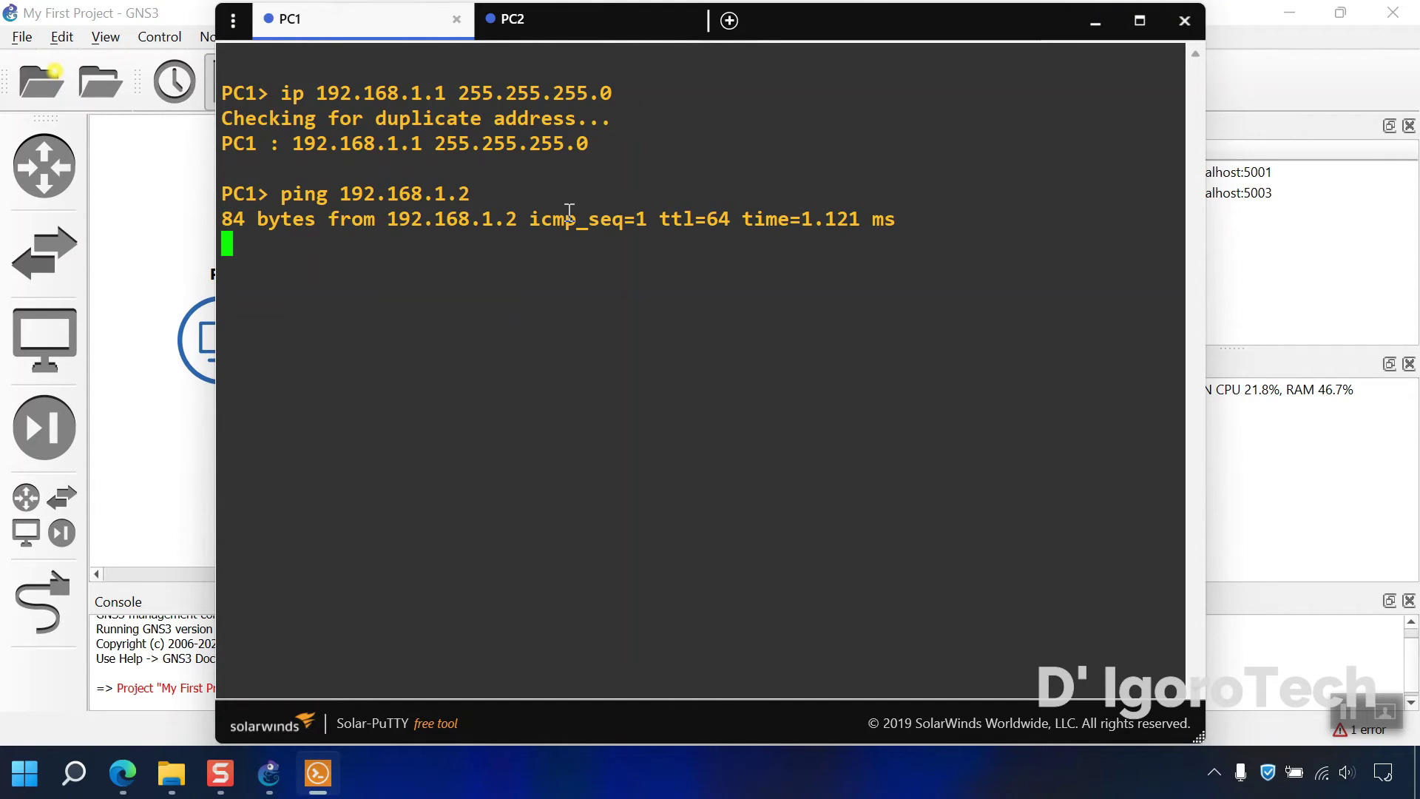
key(ctrl+Tab)
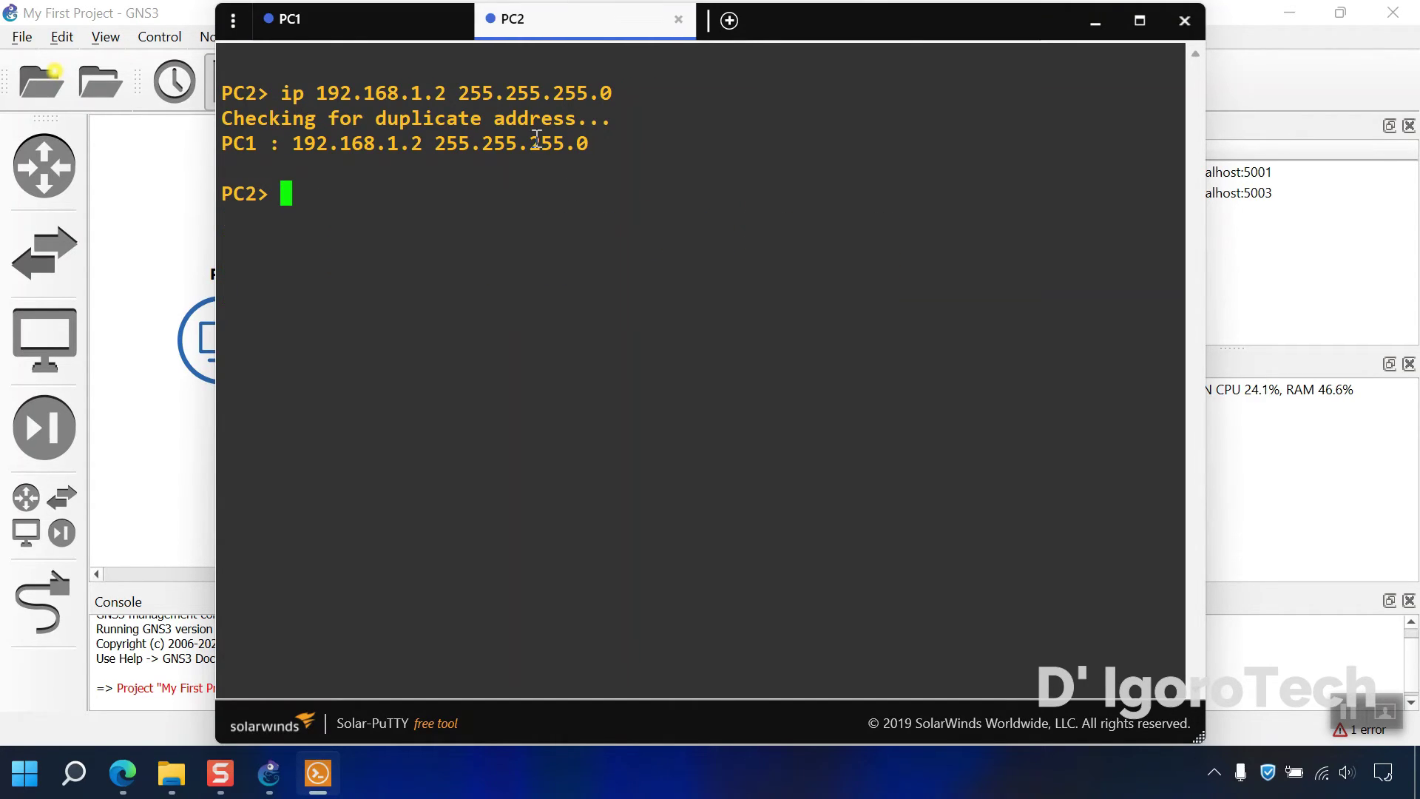
text(ping 192)
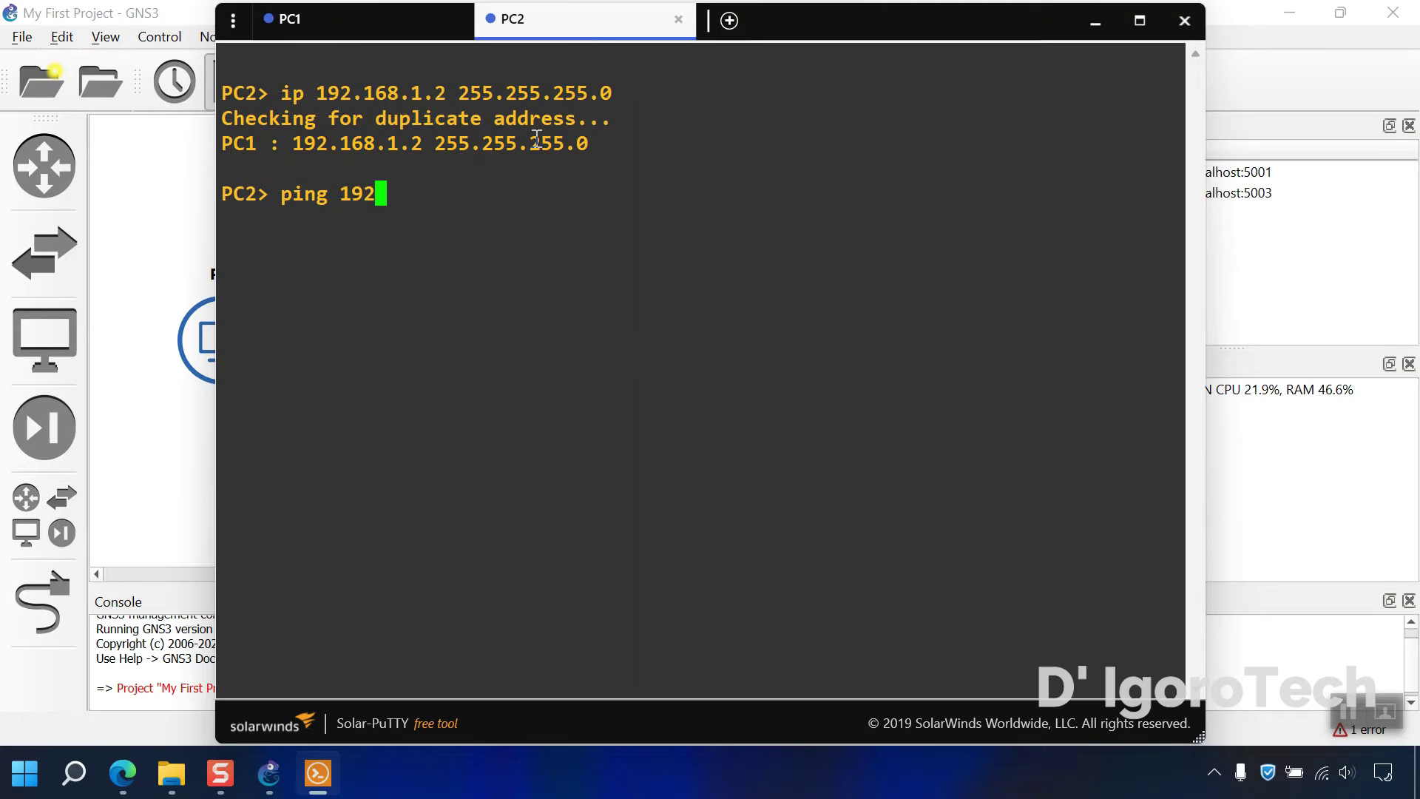
text(.168)
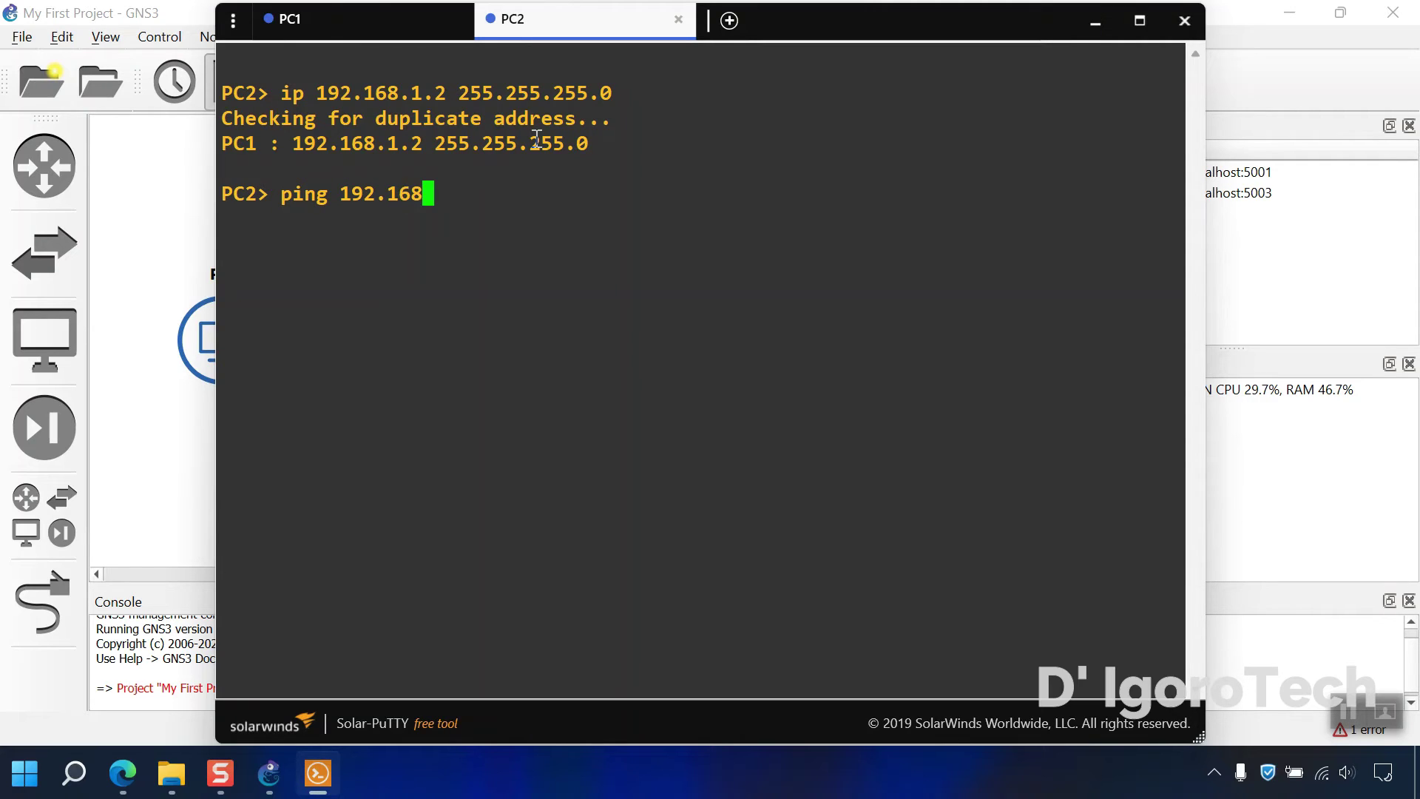
text(.1.1)
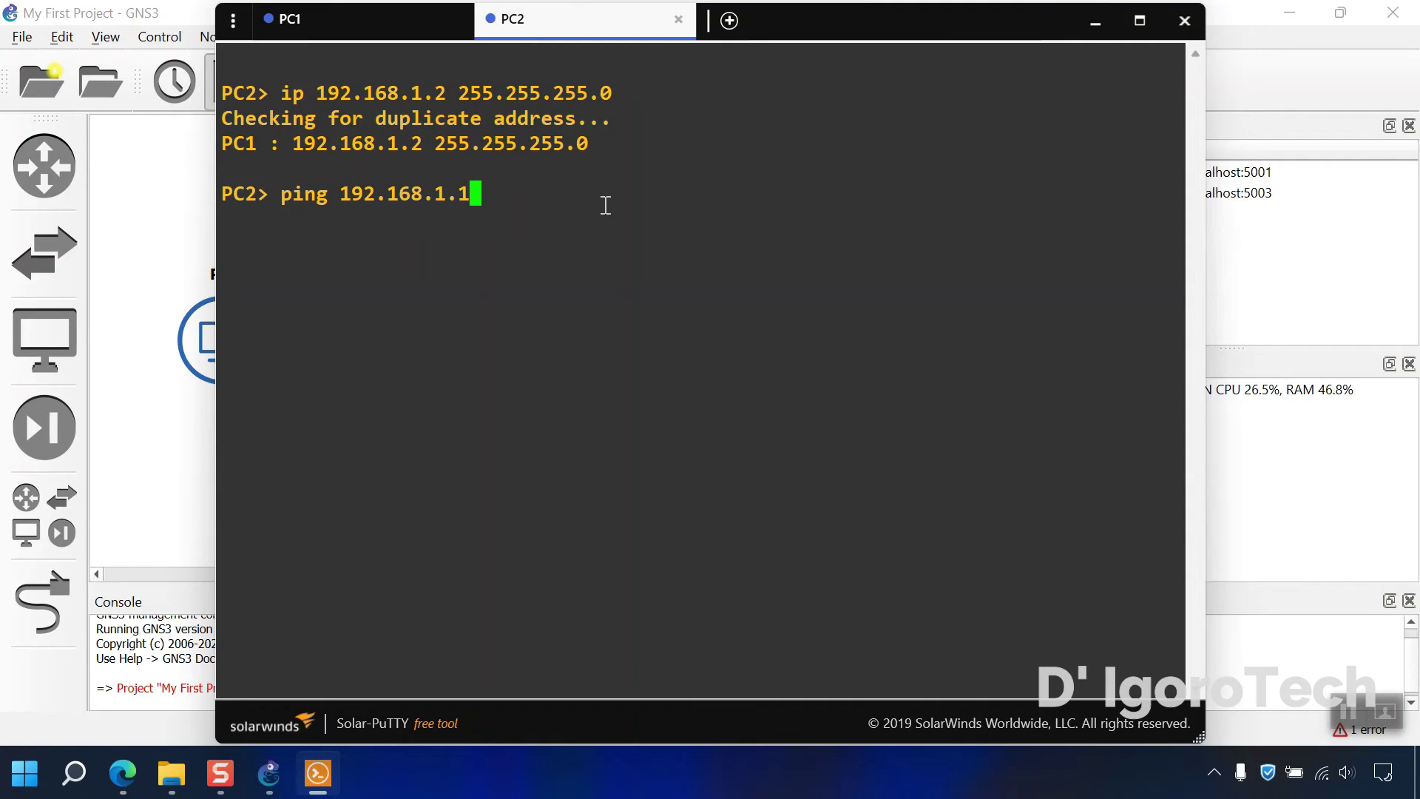
key(Return)
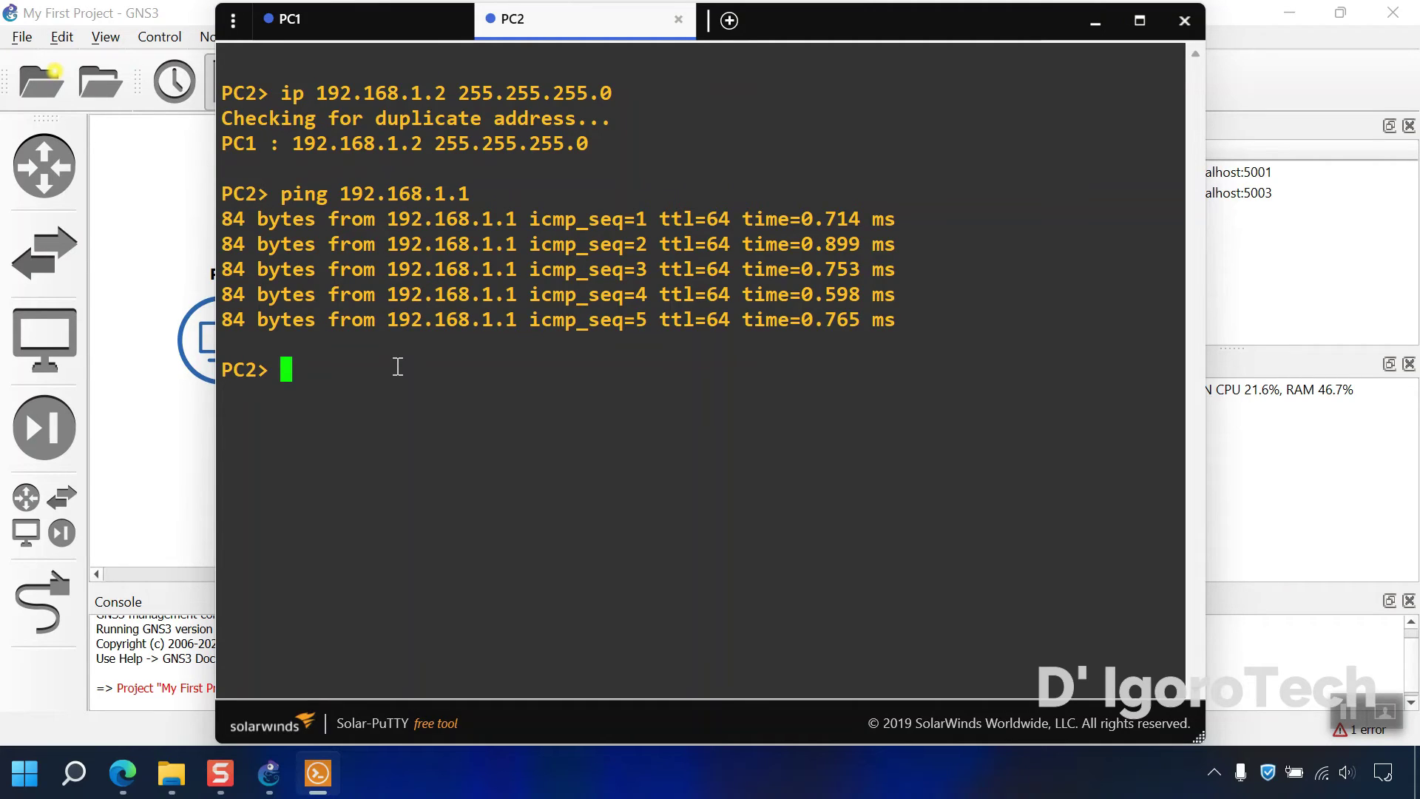
- Save the startup configuration on PC2 and PC1 to startup.vpc
text(save)
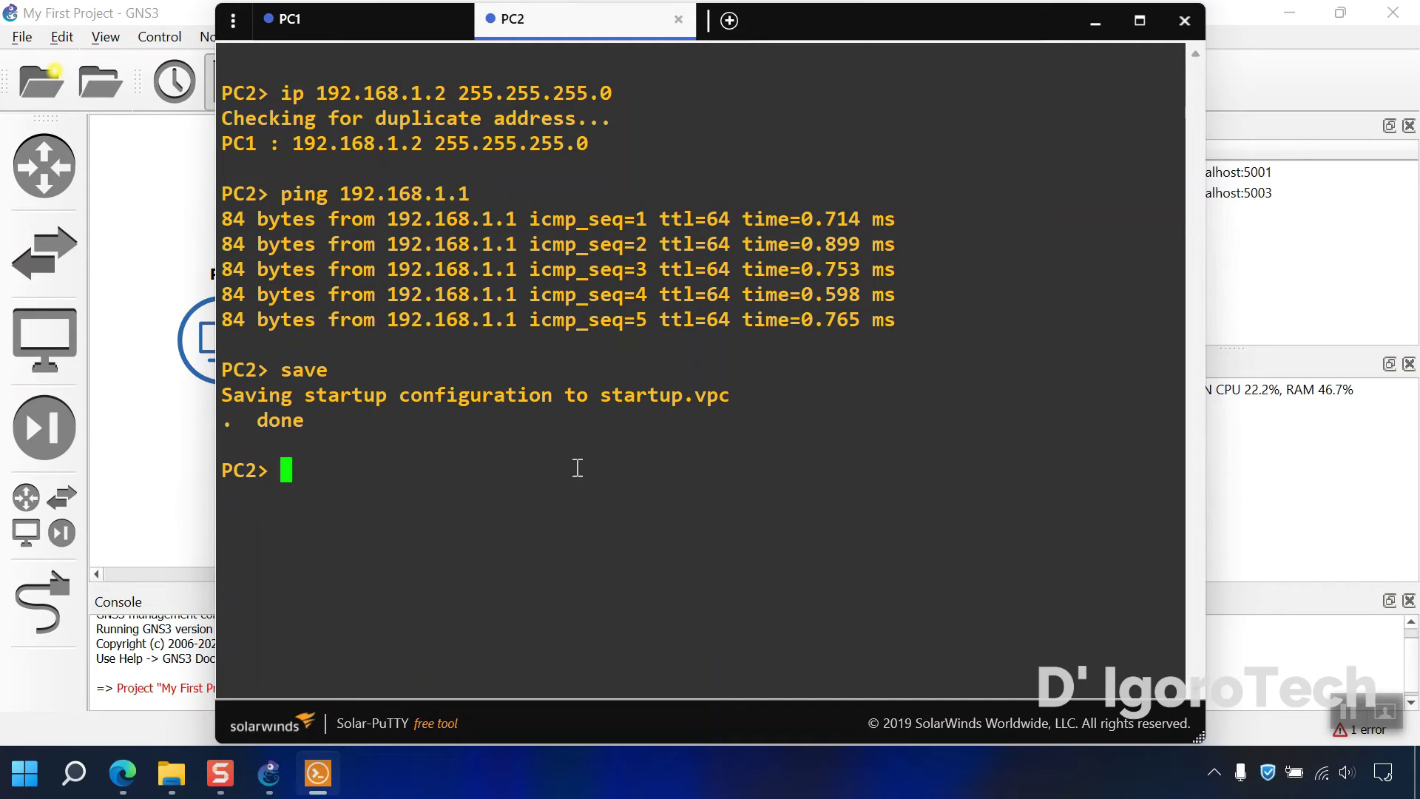
click(340, 31)
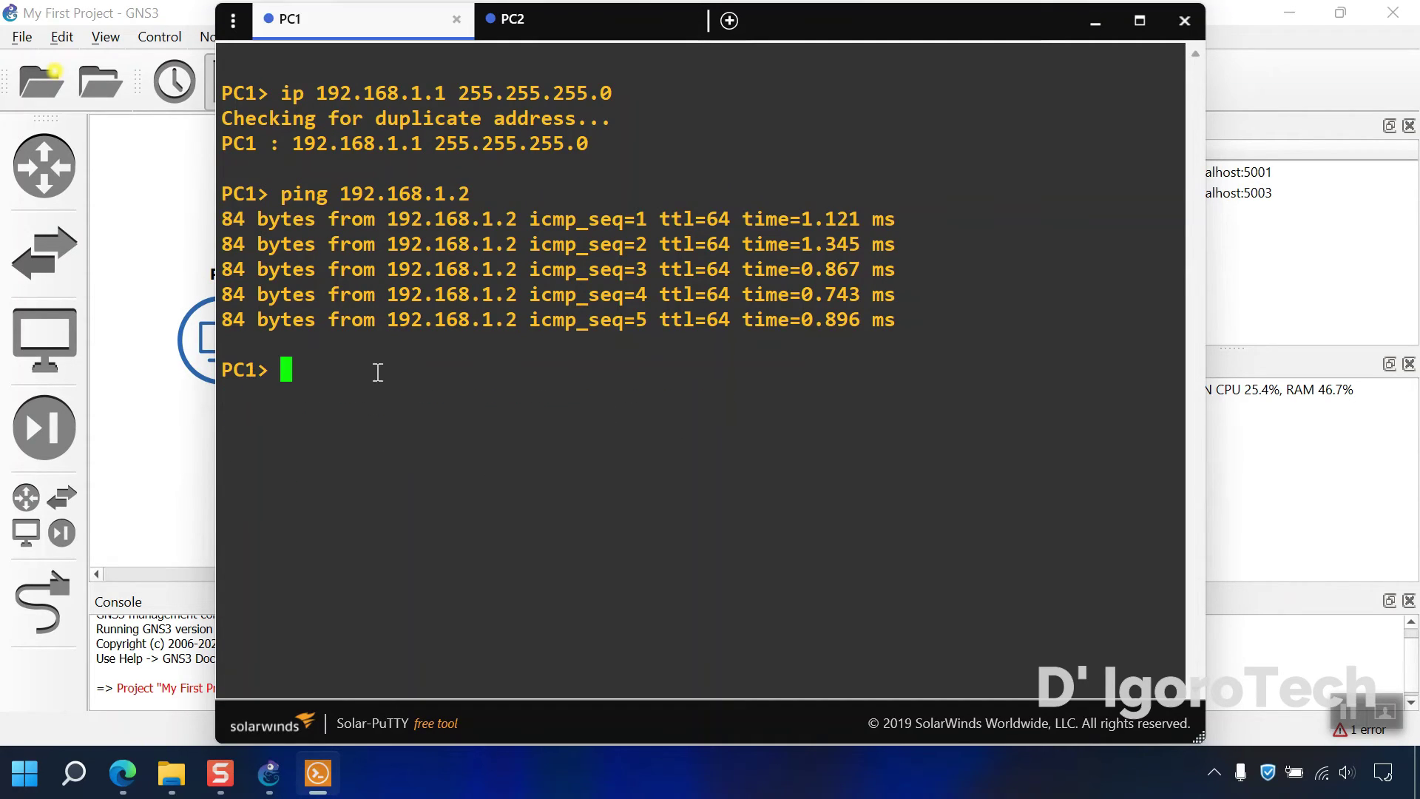
text(save)
key(Return)
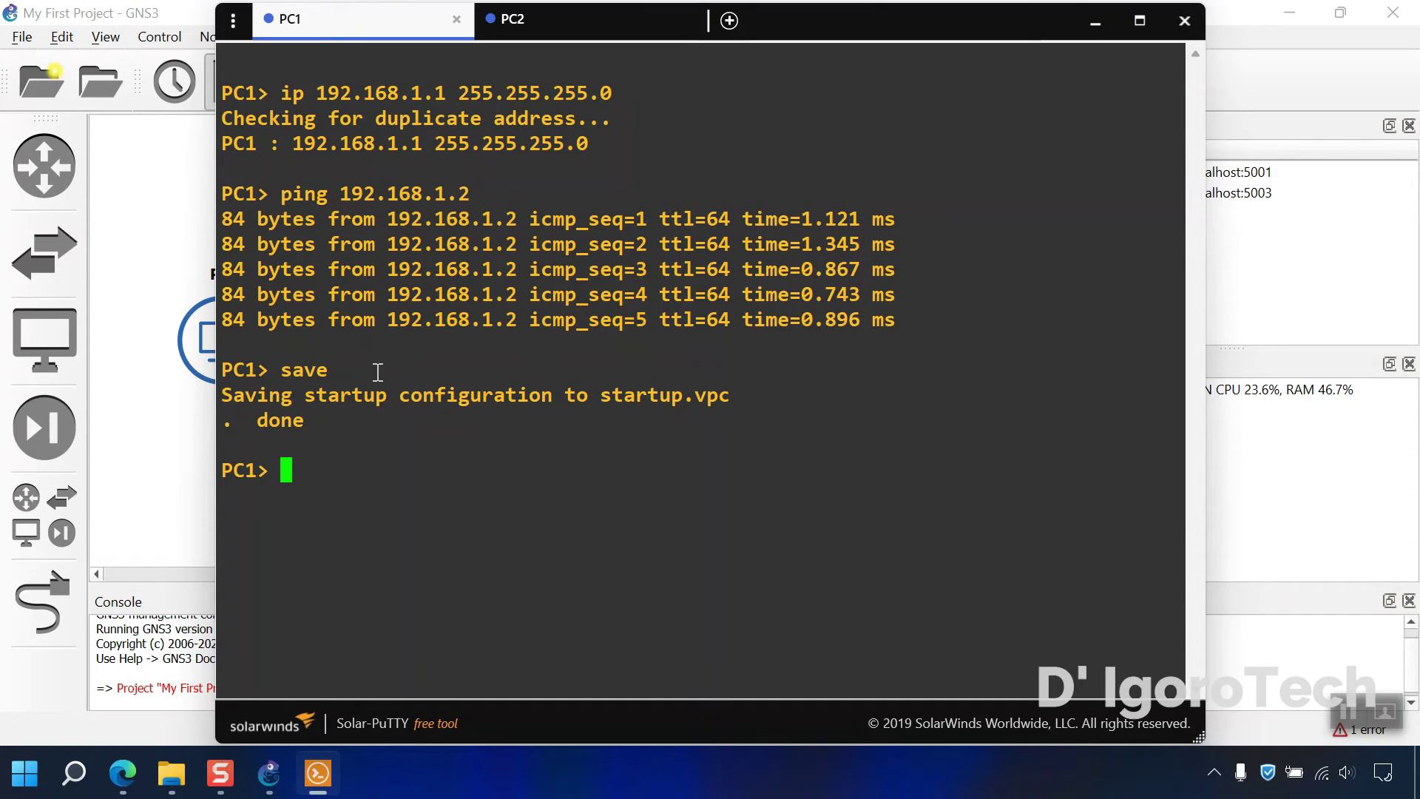
- Close Solar-PuTTY, stop all devices and exit GNS3
click(1185, 28)
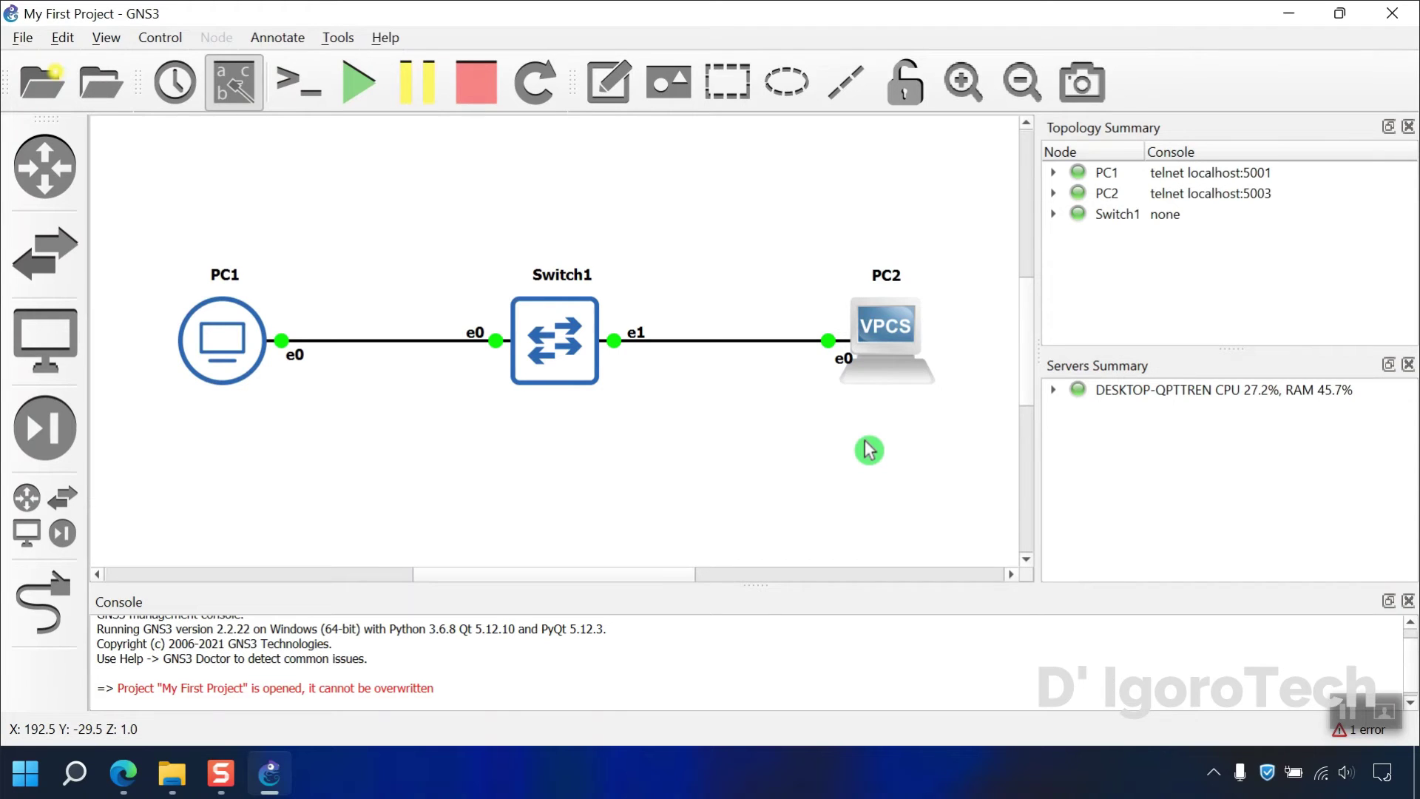
click(468, 88)
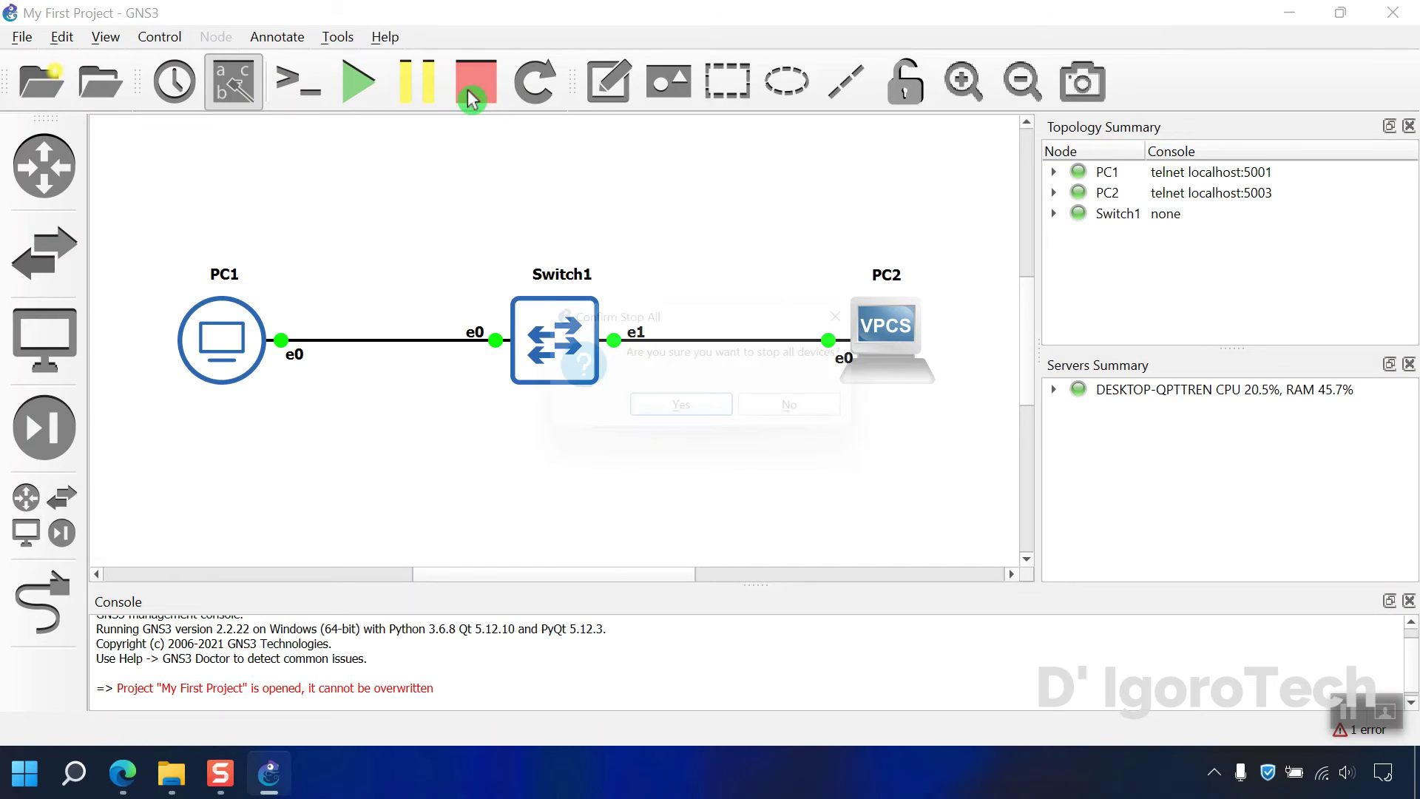
click(669, 419)
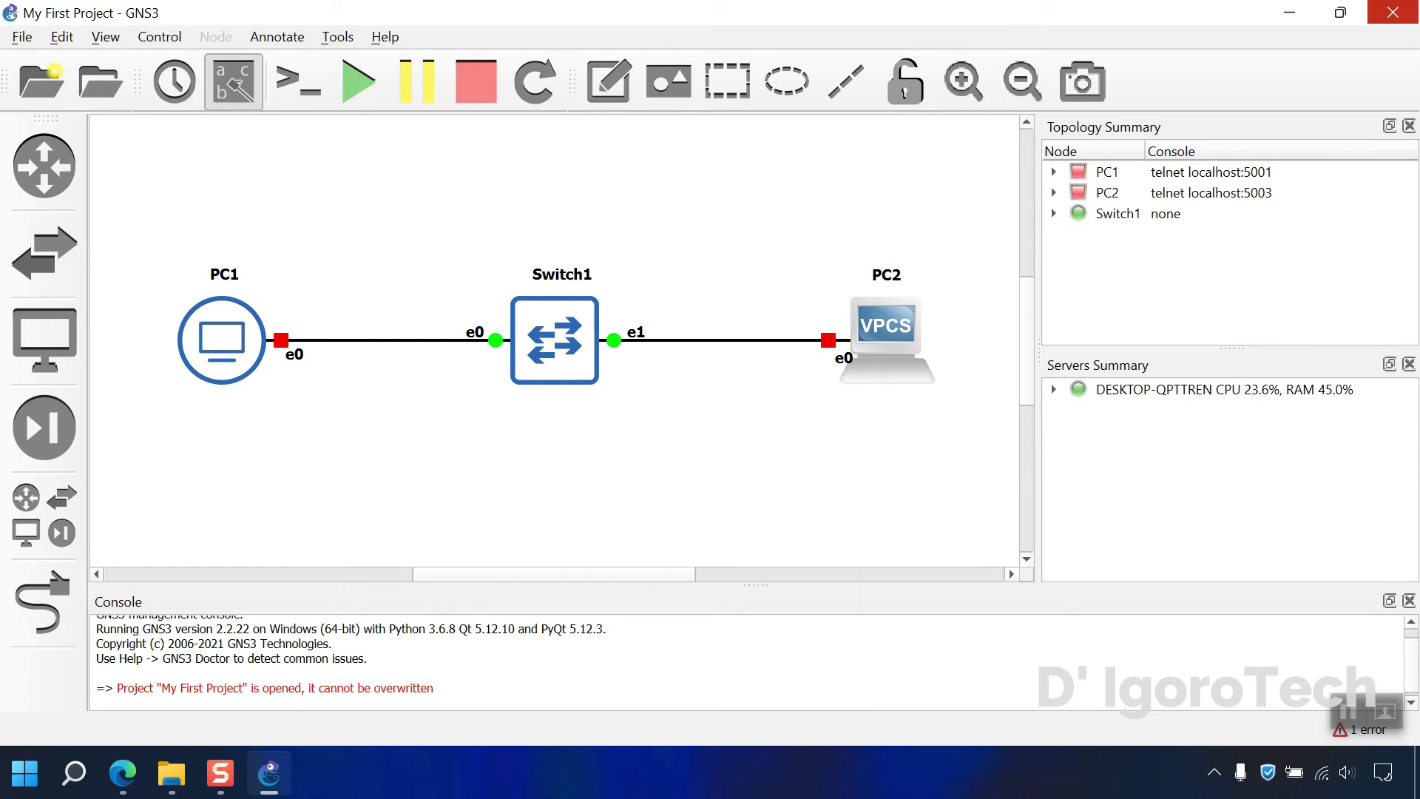
click(1393, 12)
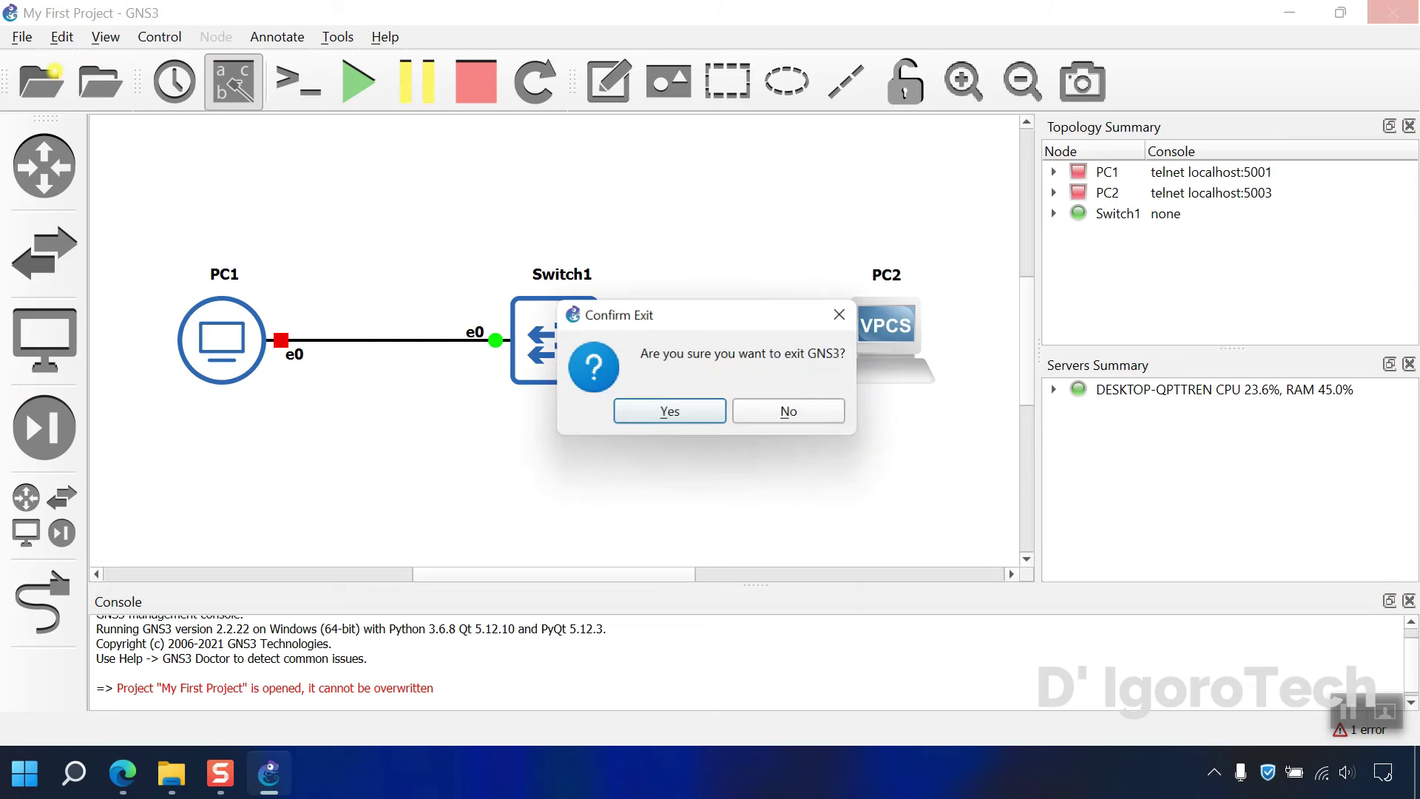
click(672, 415)
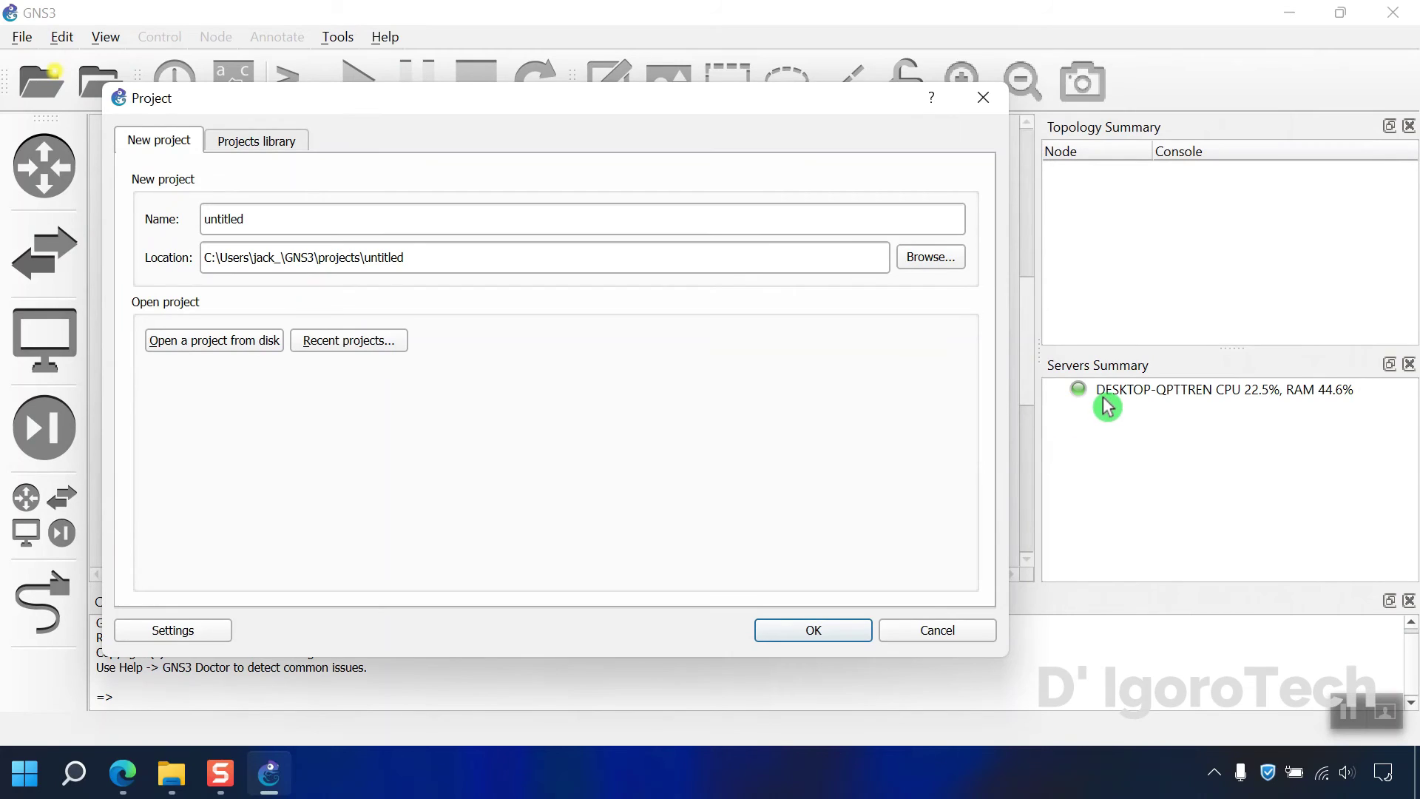
- Reopen My First Project from Recent projects and select PC1
click(365, 348)
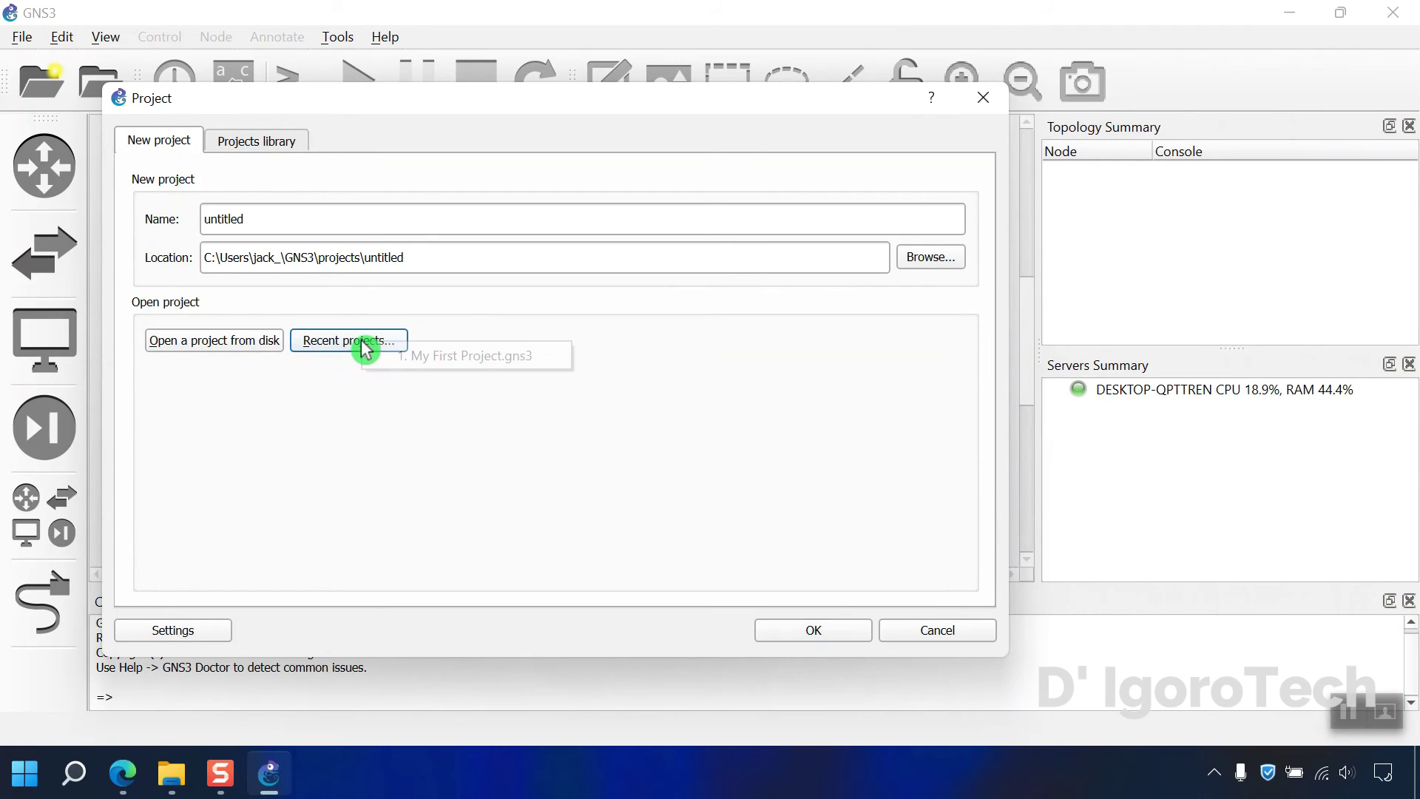
click(454, 362)
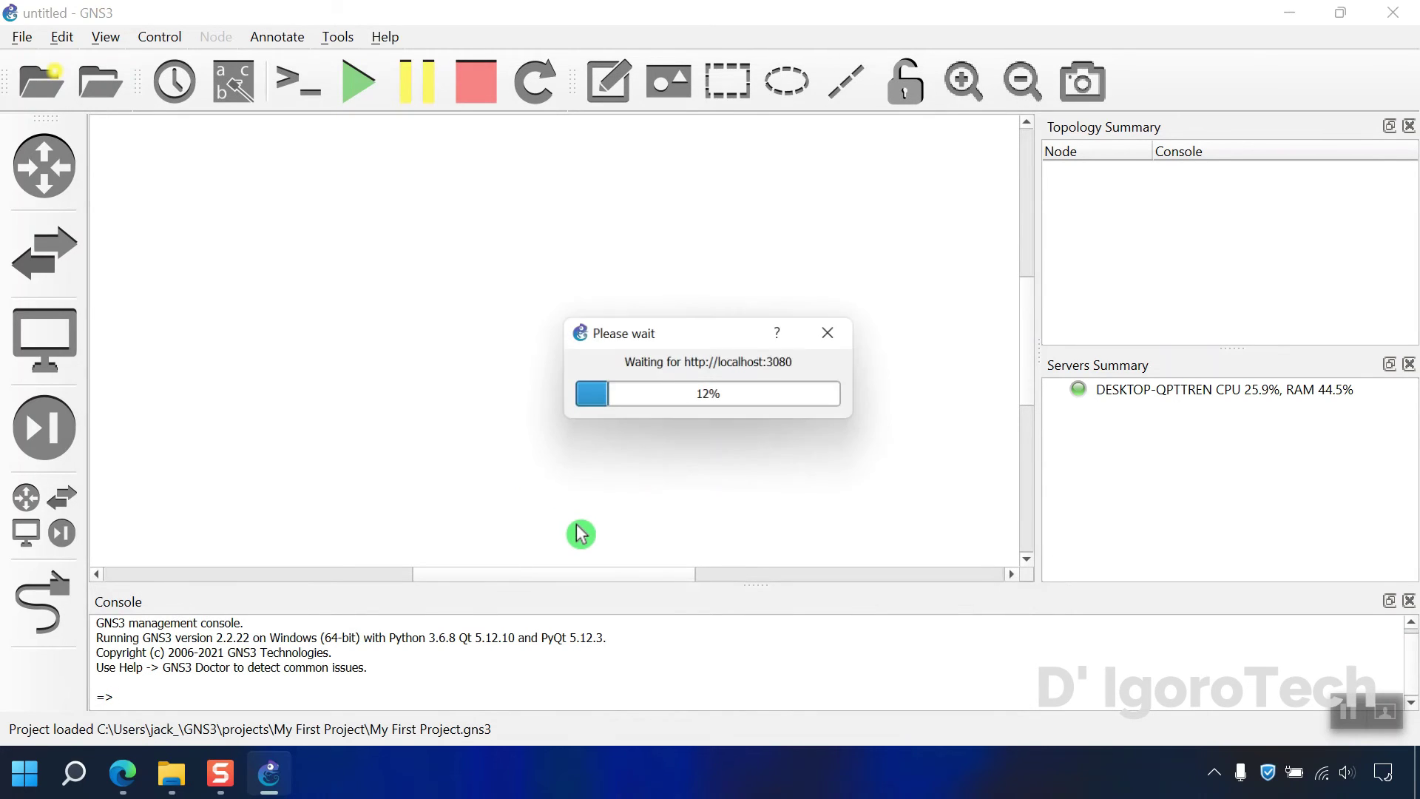
click(220, 360)
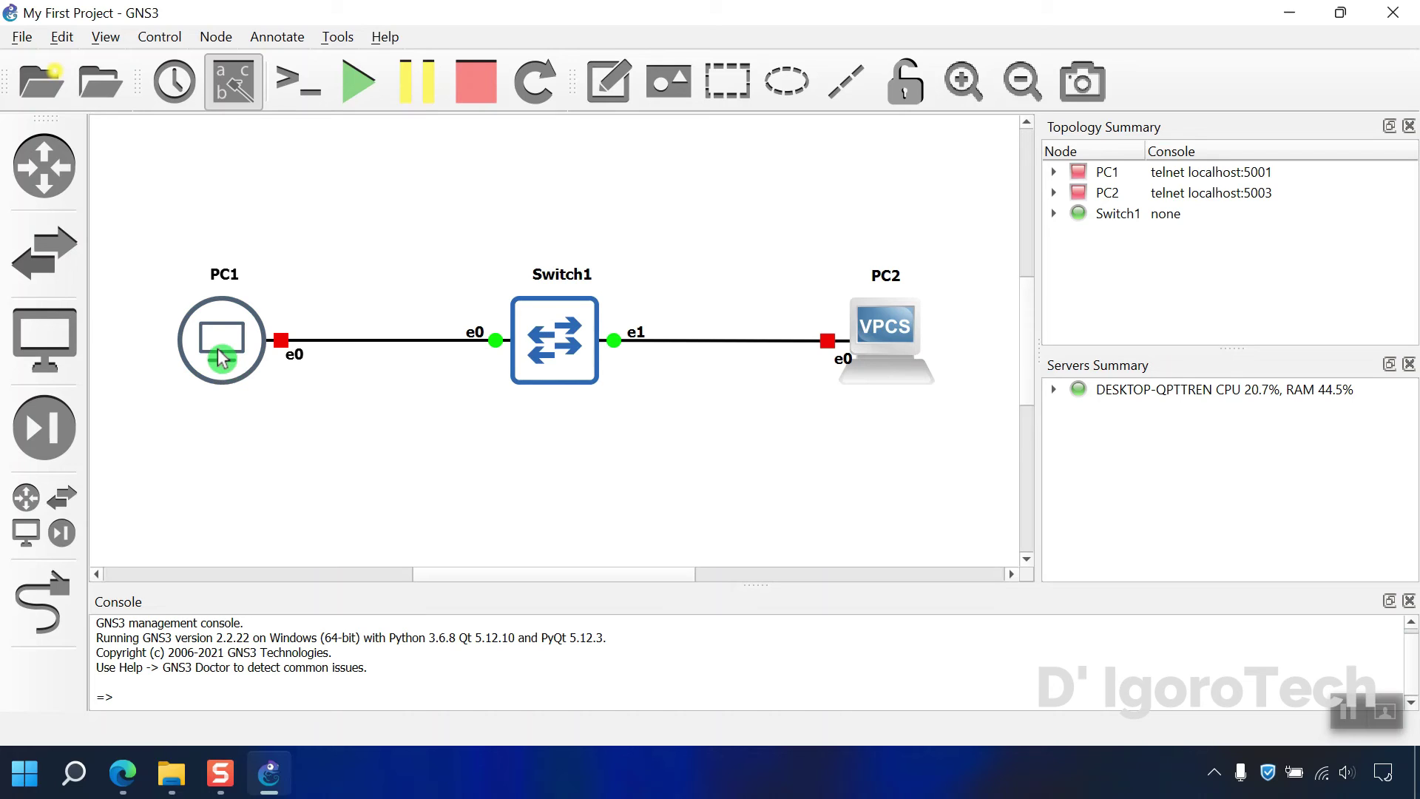
- Start PC1 and PC2 again, then open PC1's console
right_click(220, 361)
click(244, 72)
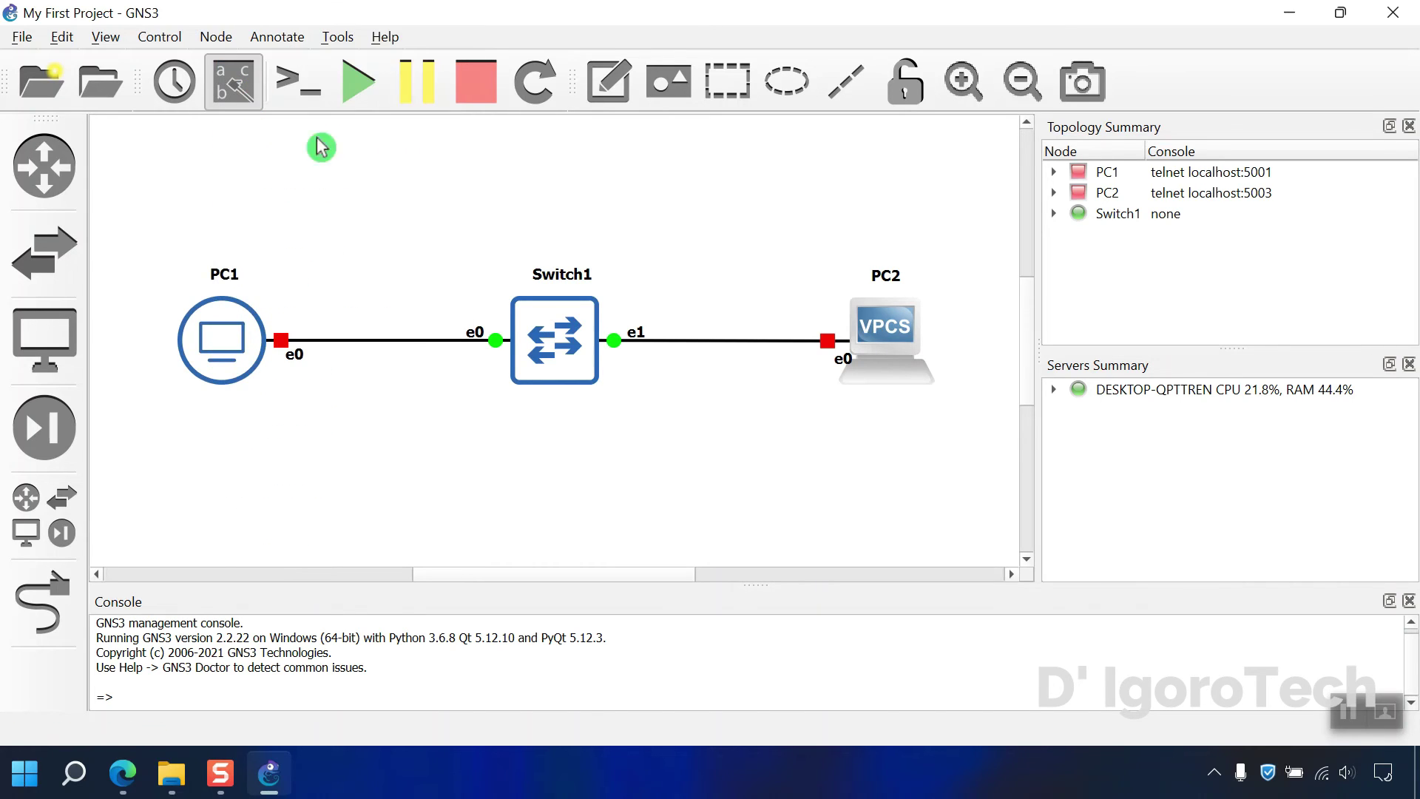
right_click(898, 347)
click(925, 71)
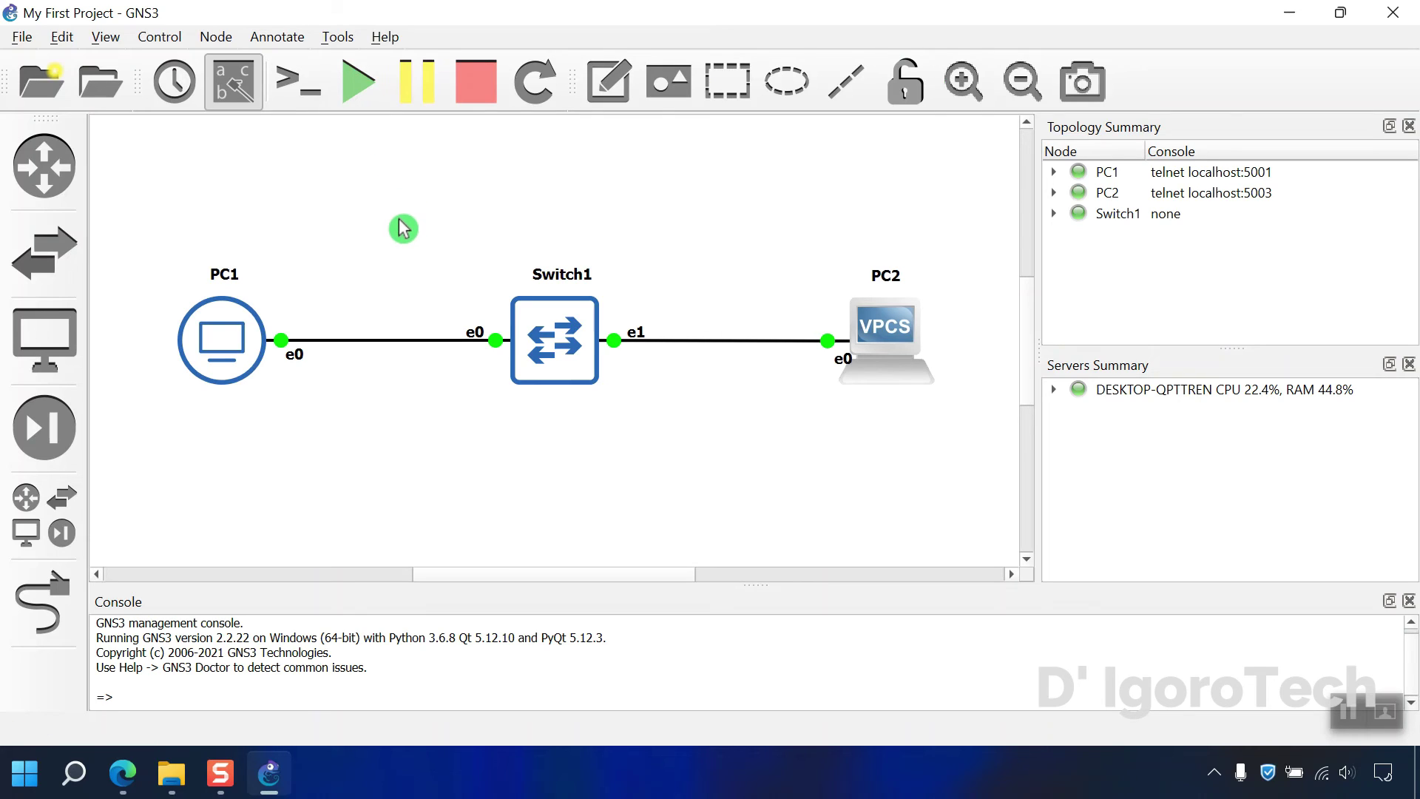
right_click(227, 345)
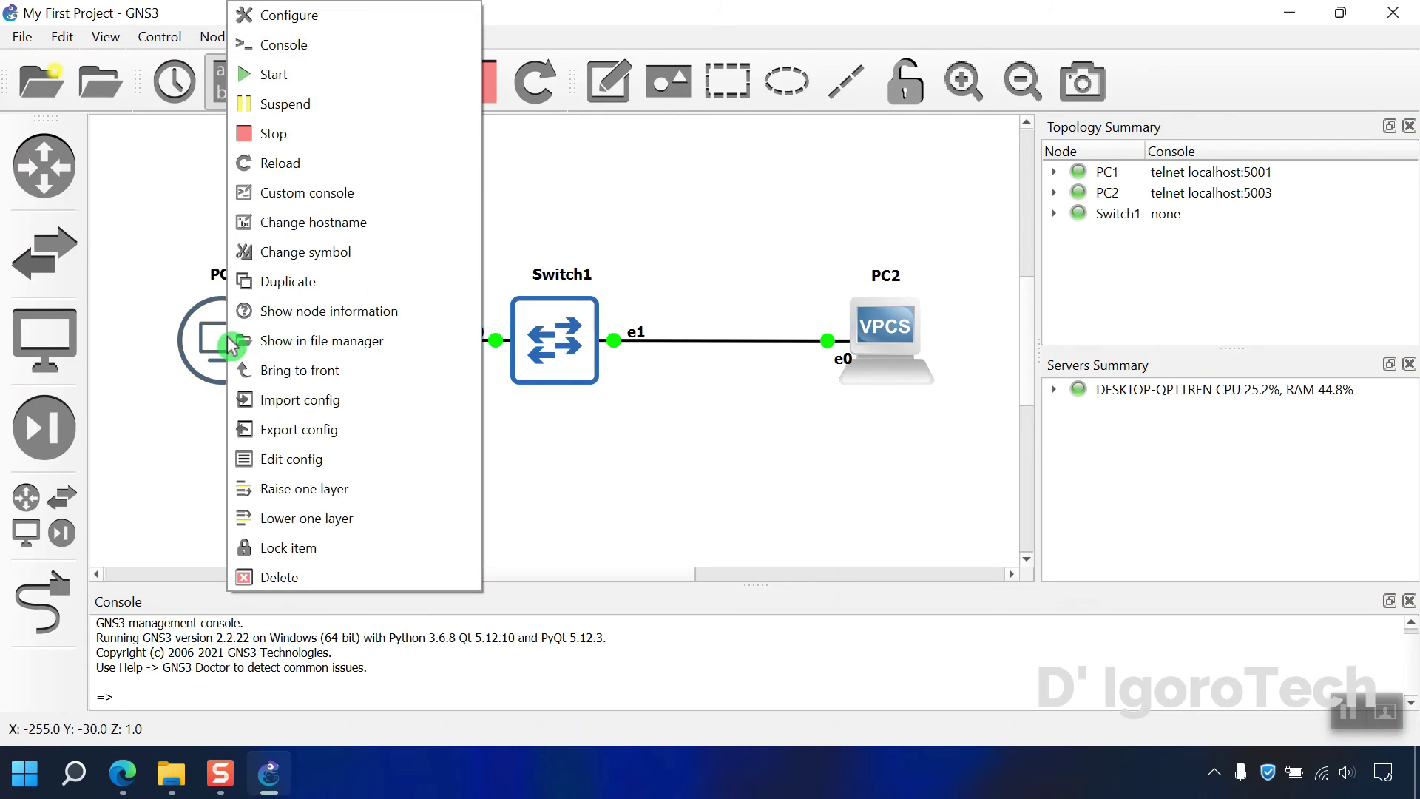
click(296, 48)
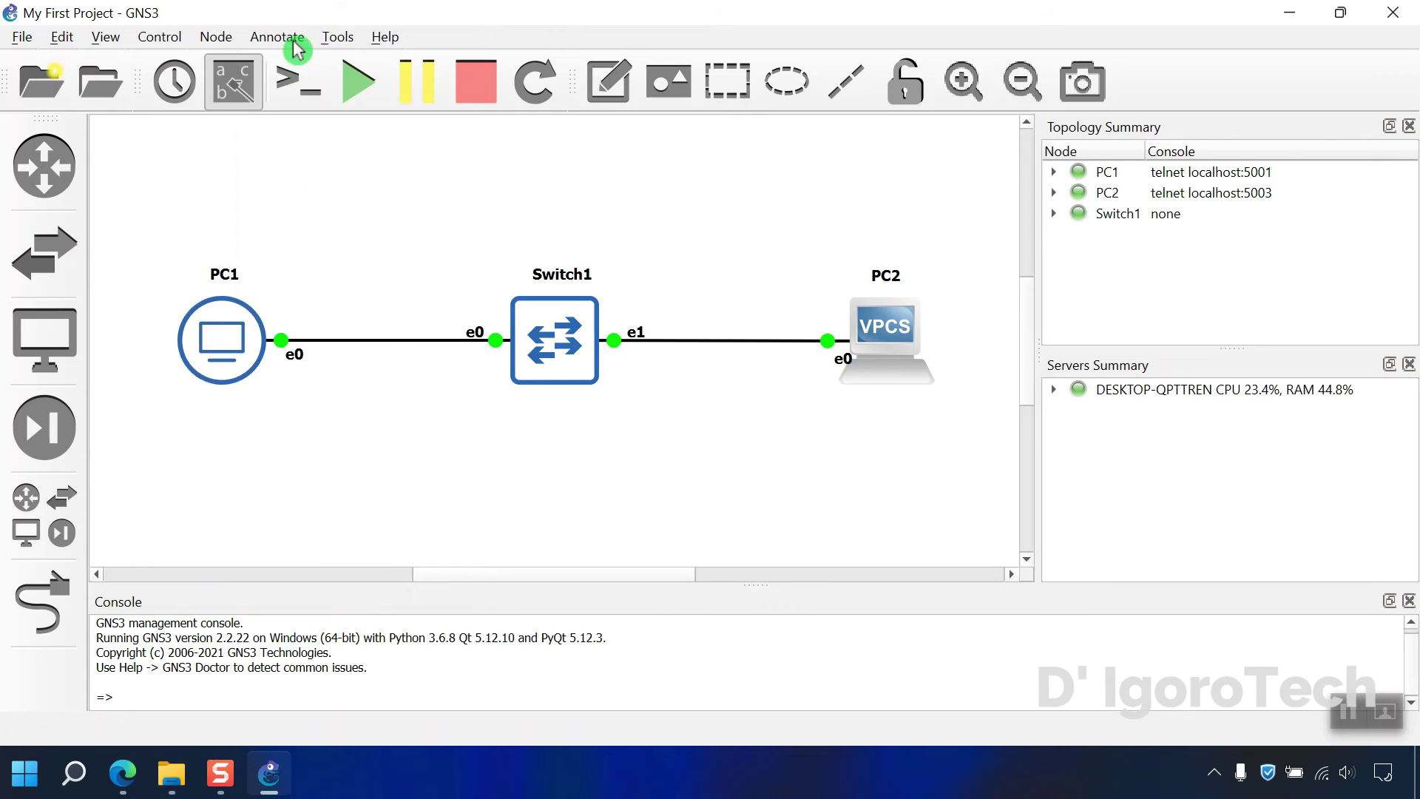
- Verify connectivity: ping 192.168.1.2 from PC1 and 192.168.1.1 from PC2
click(308, 96)
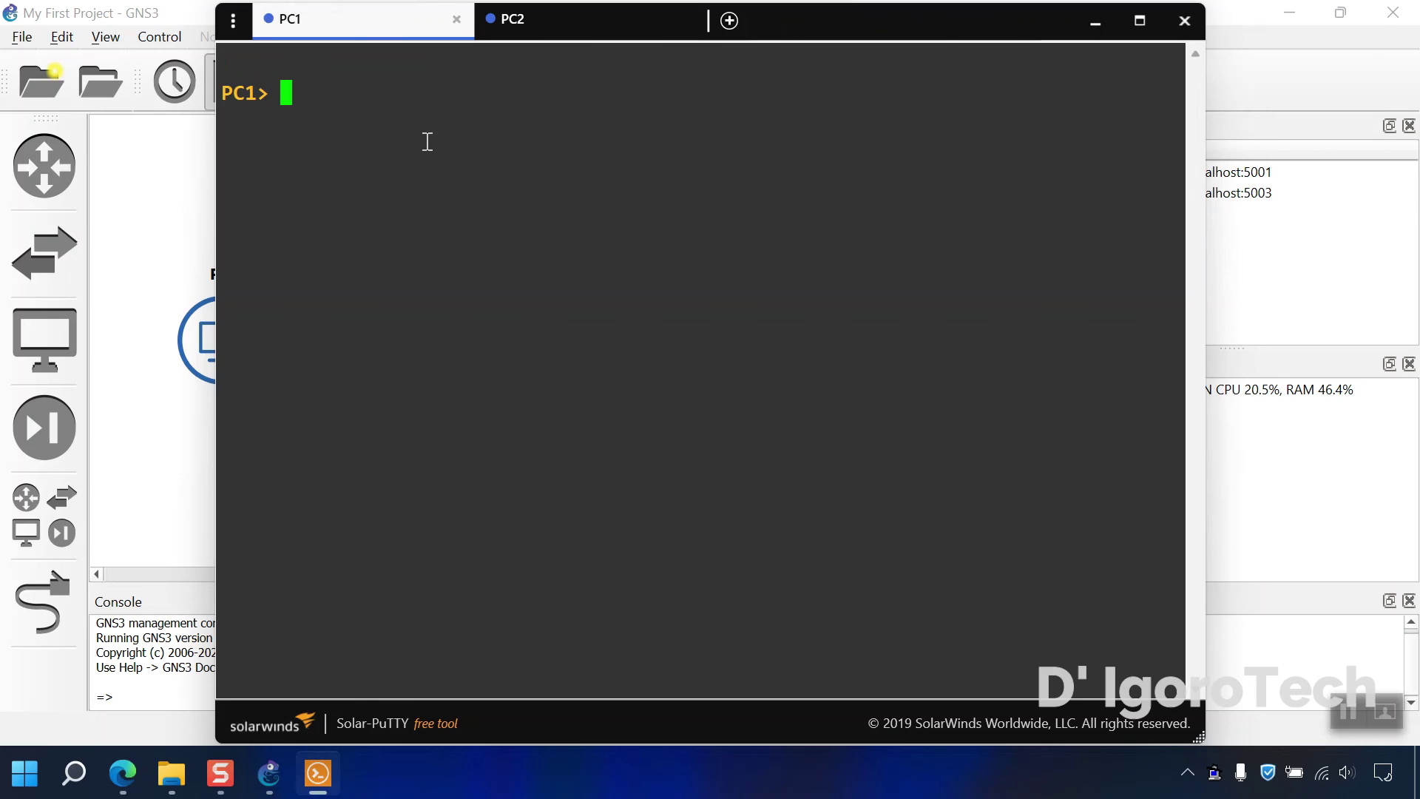
text(ping 19)
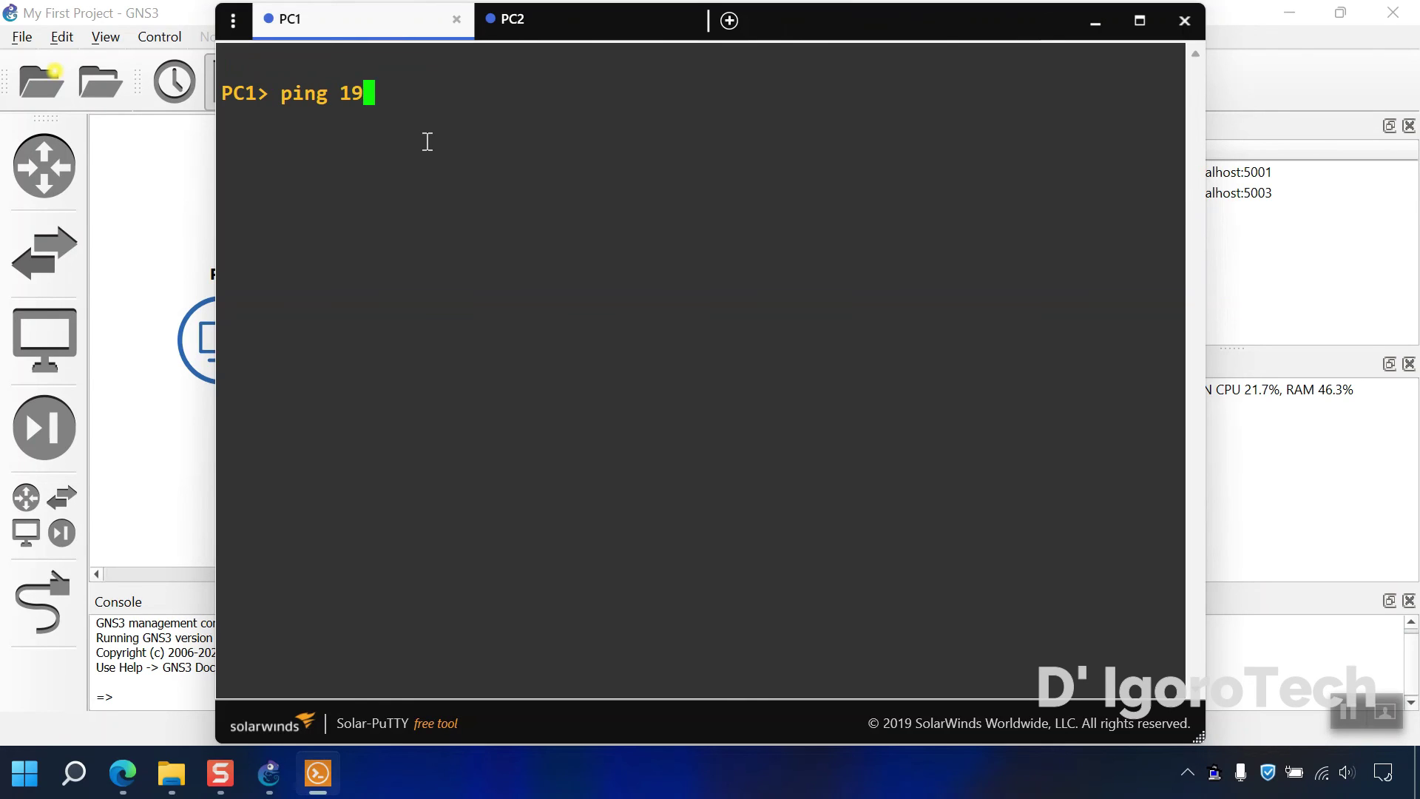
text(2.168.)
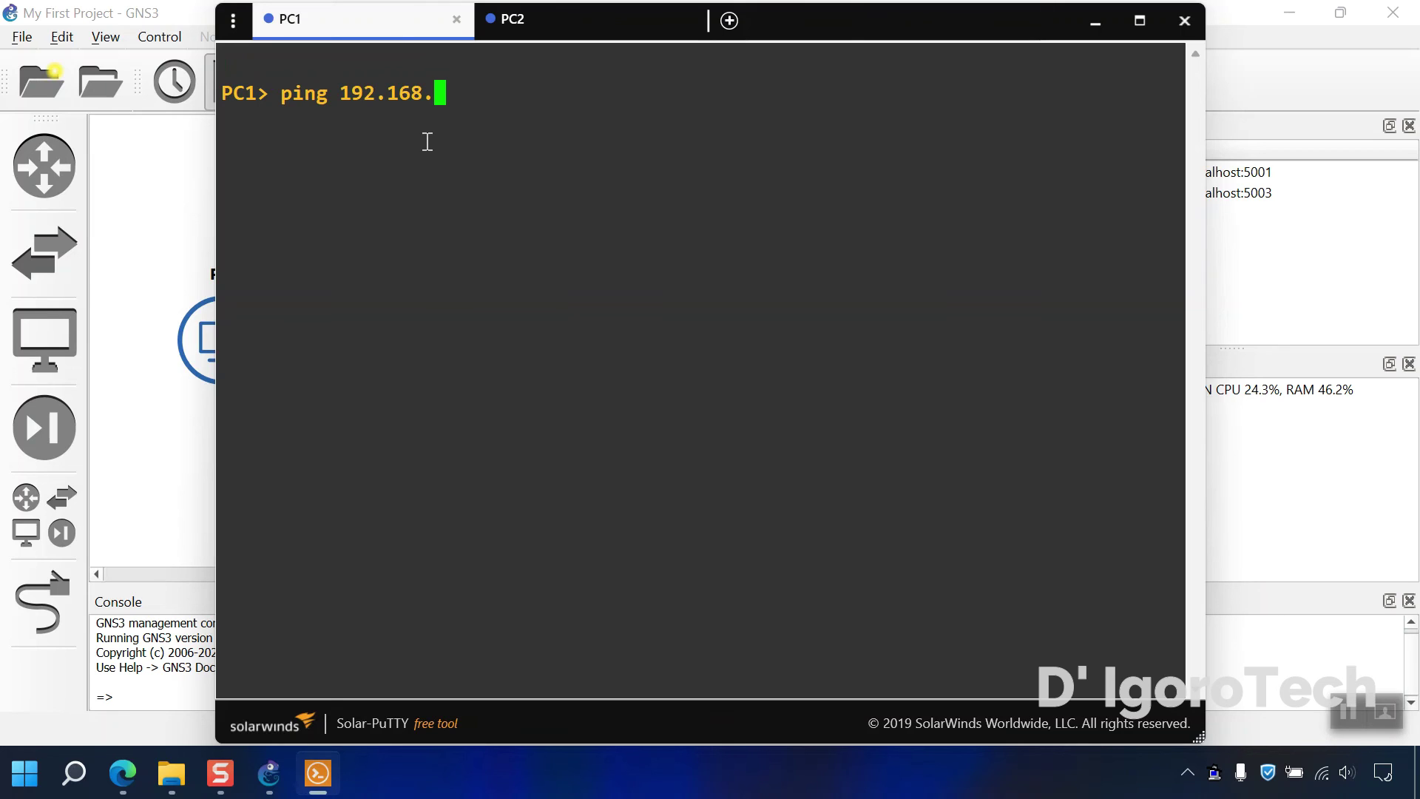
text(1.2)
key(Return)
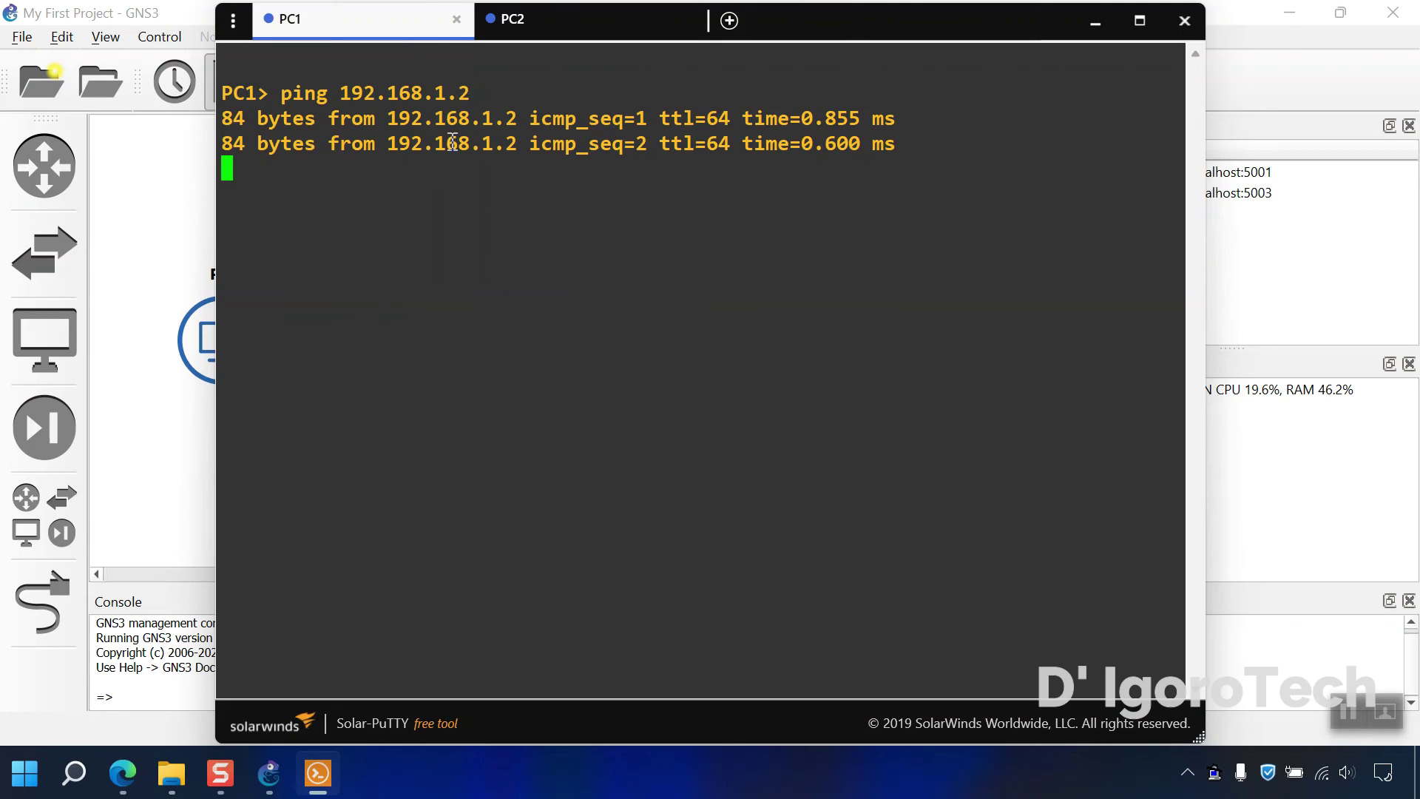
click(558, 37)
key(Return)
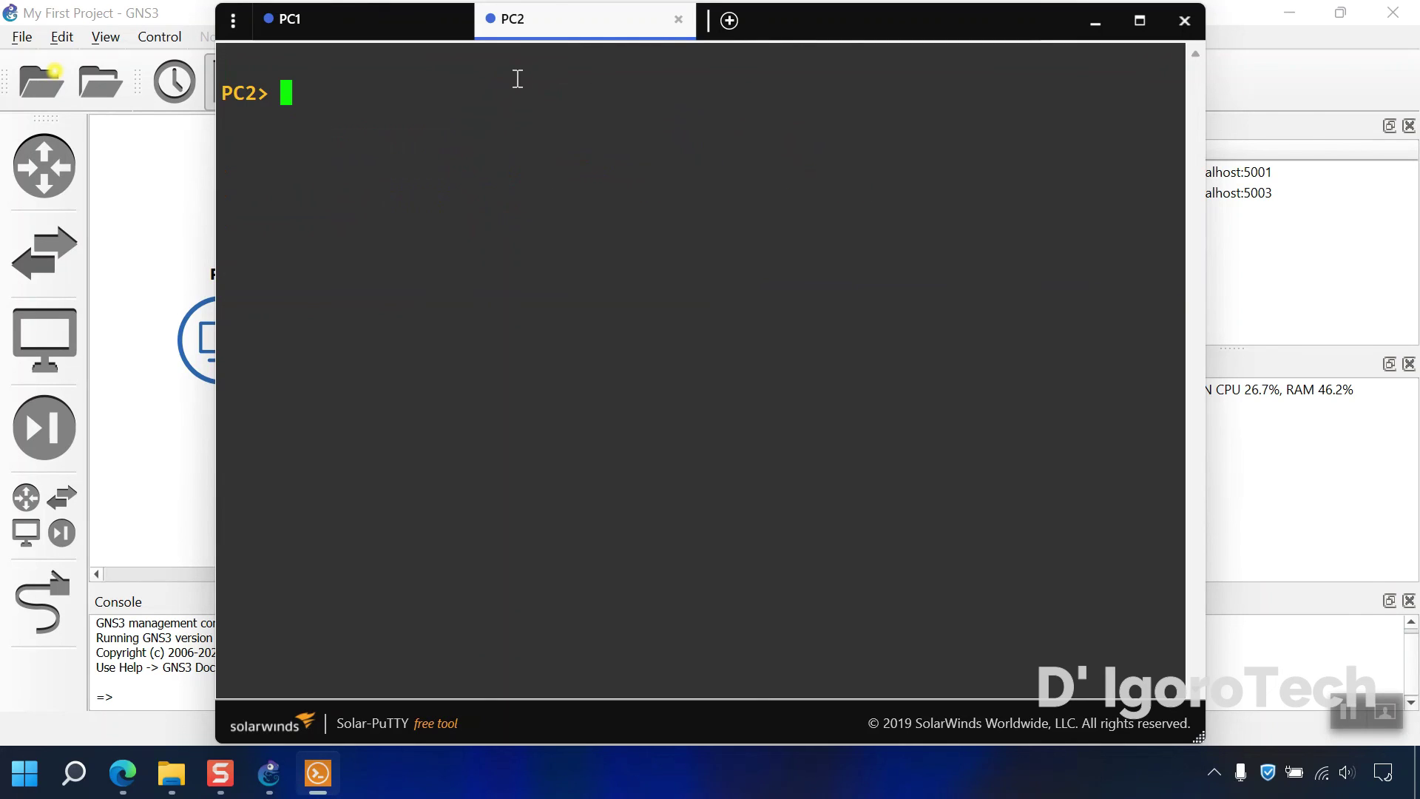
text(ping 192.168.1.1)
key(Return)
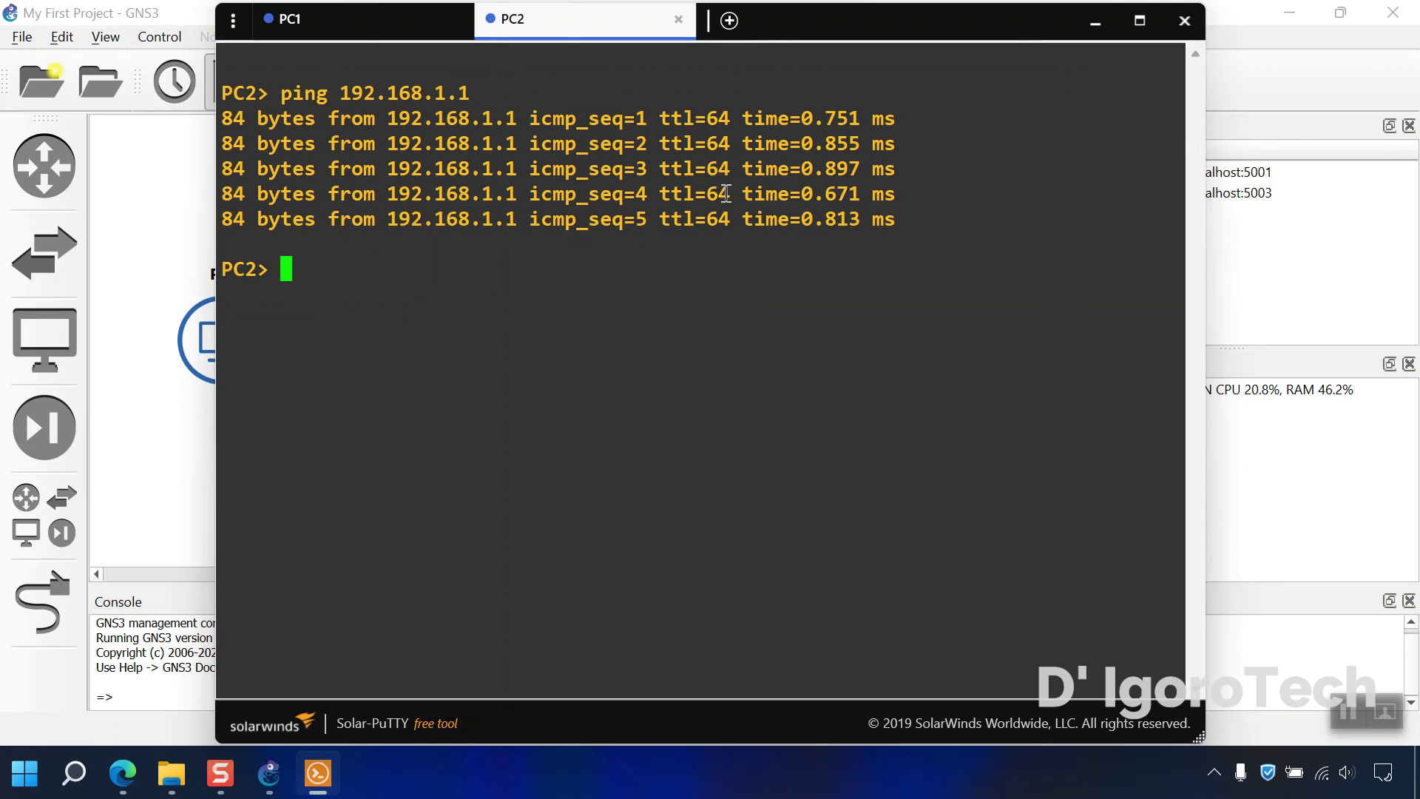
- Close the console sessions and stop all devices
click(1184, 20)
click(481, 97)
click(681, 412)
click(1392, 13)
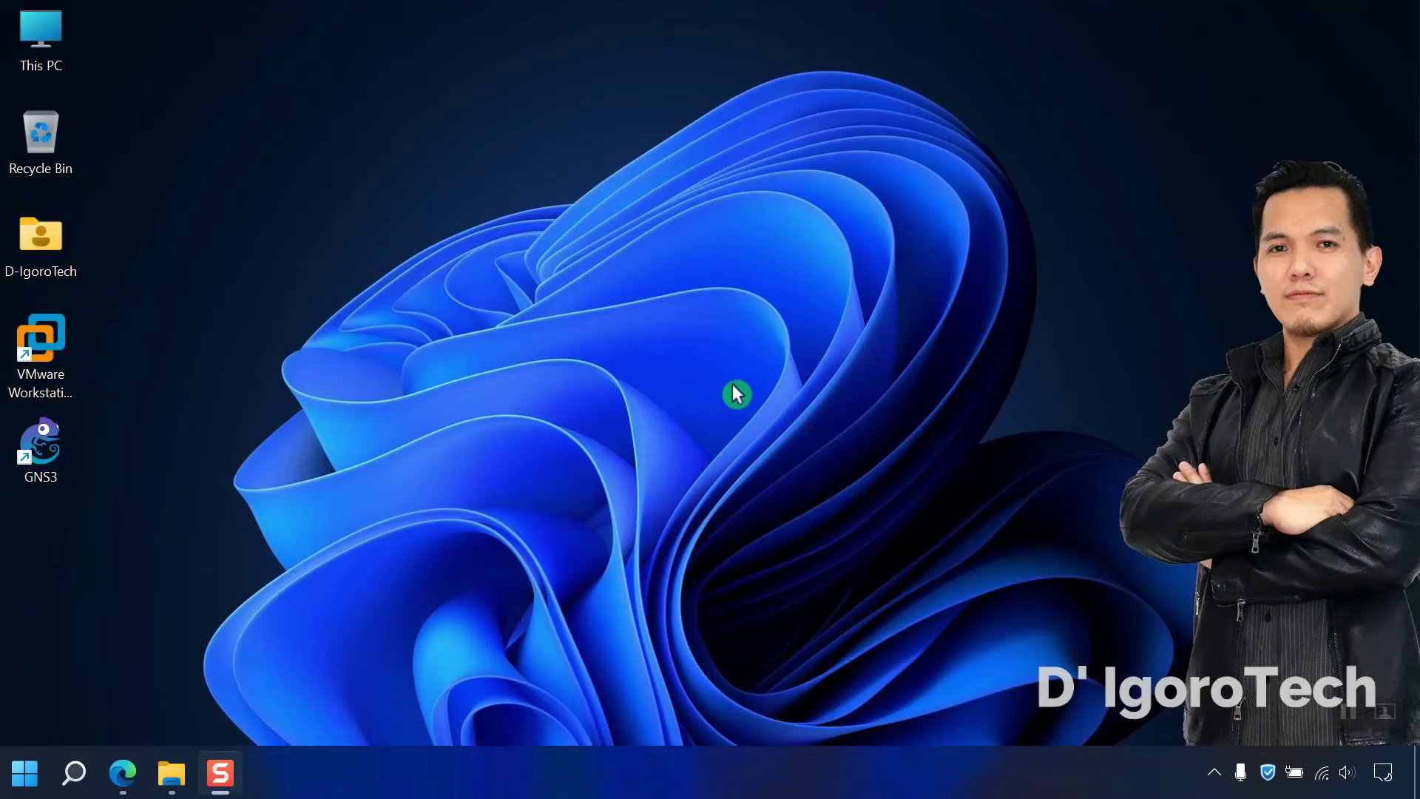